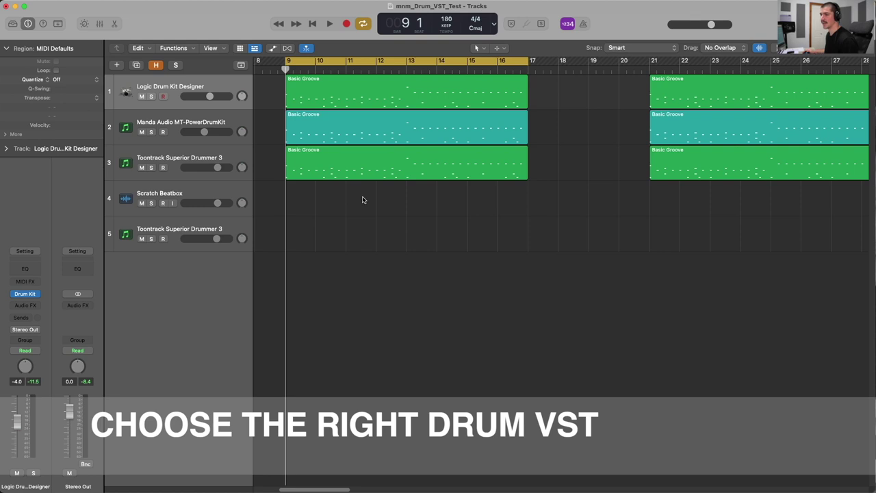
Open the Drum Kit Designer plug-in on track 1 and look through its list of kit presets
key("Down")
key("Down")
left_click(175, 87)
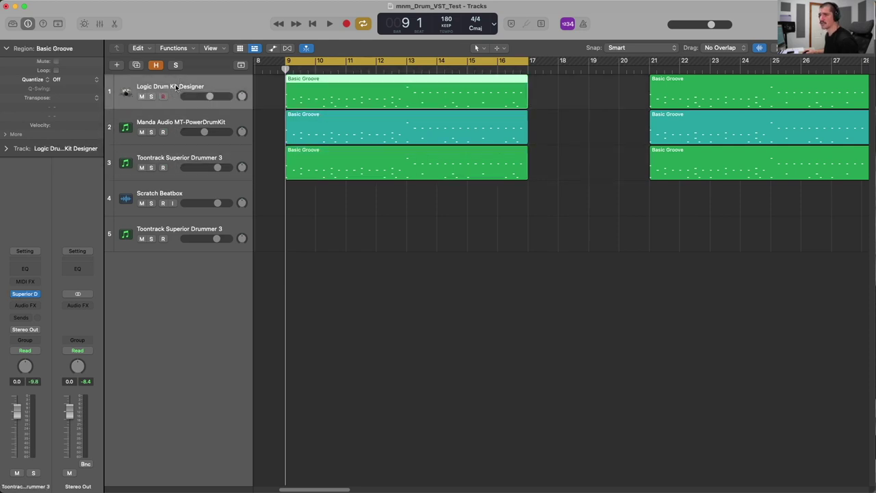
mouse_move(26, 296)
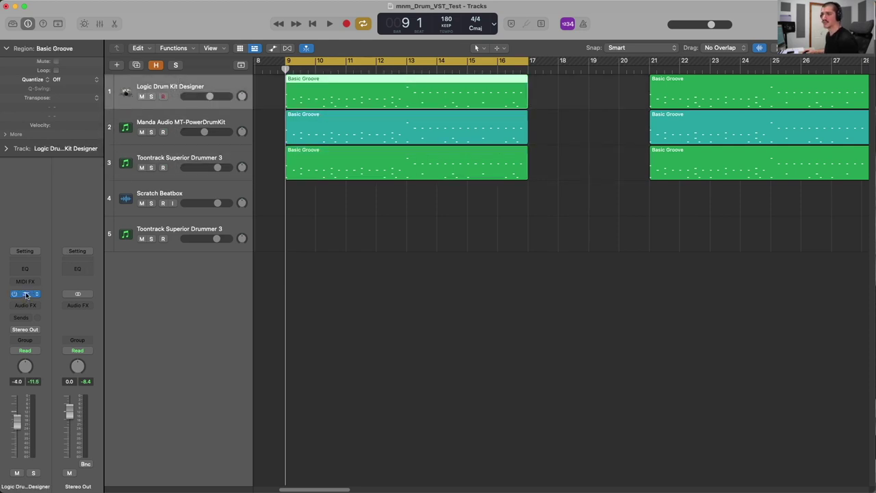
left_click(26, 294)
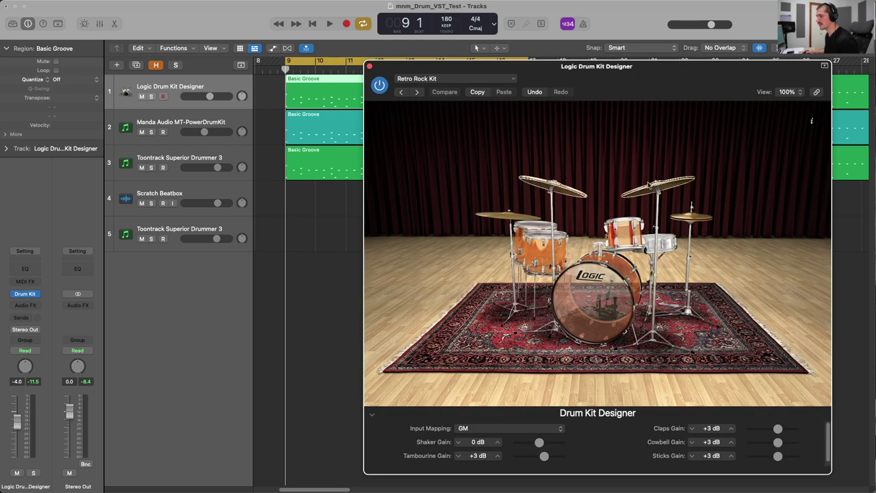
left_click(432, 79)
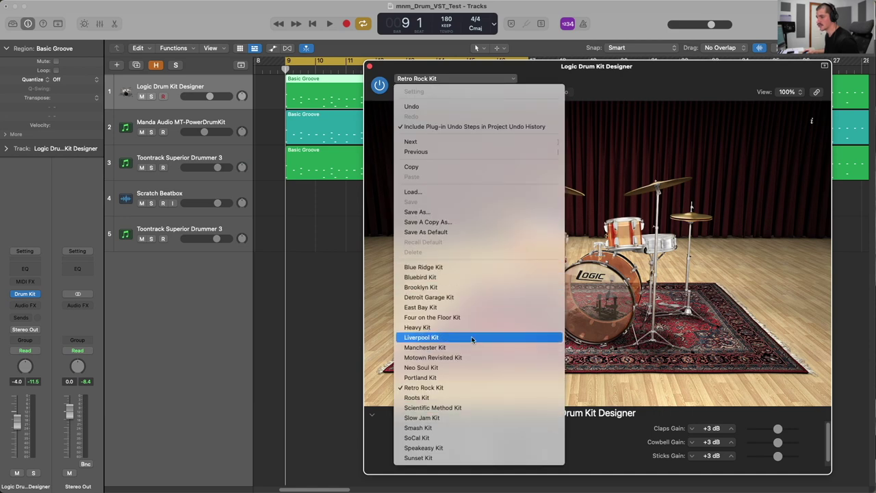
left_click(732, 286)
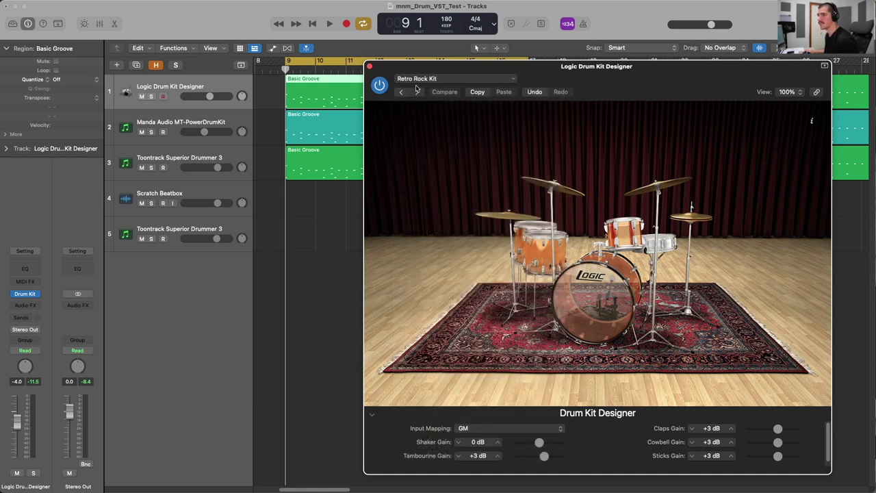
Solo the Logic Drum Kit Designer track and switch its kit to Scientific Method Kit while the groove plays
left_click(150, 97)
key("space")
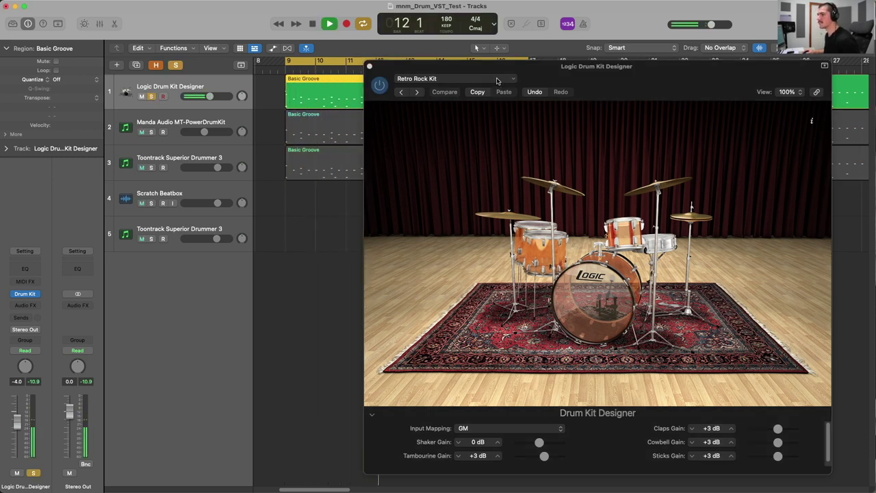
left_click(416, 92)
left_click(416, 92)
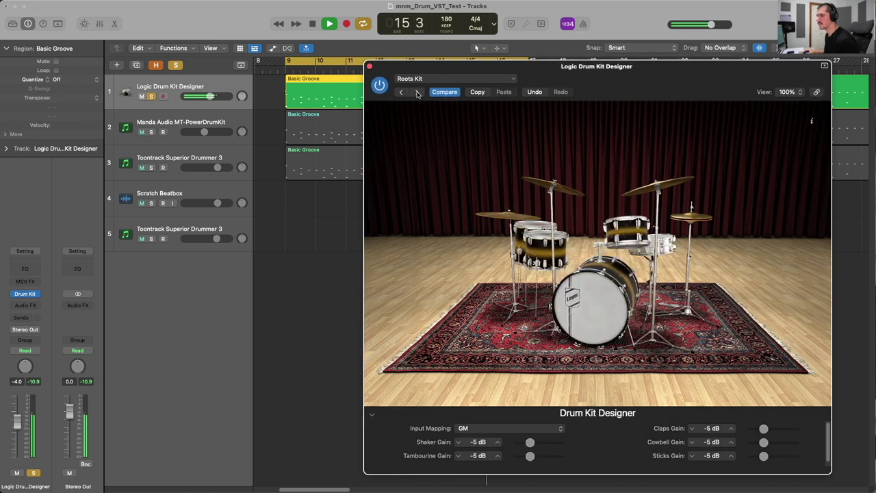
left_click(417, 92)
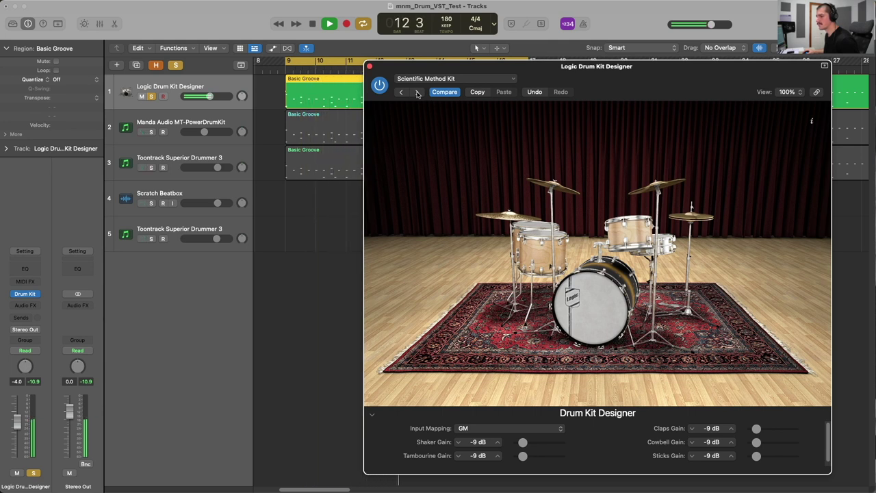
key("space")
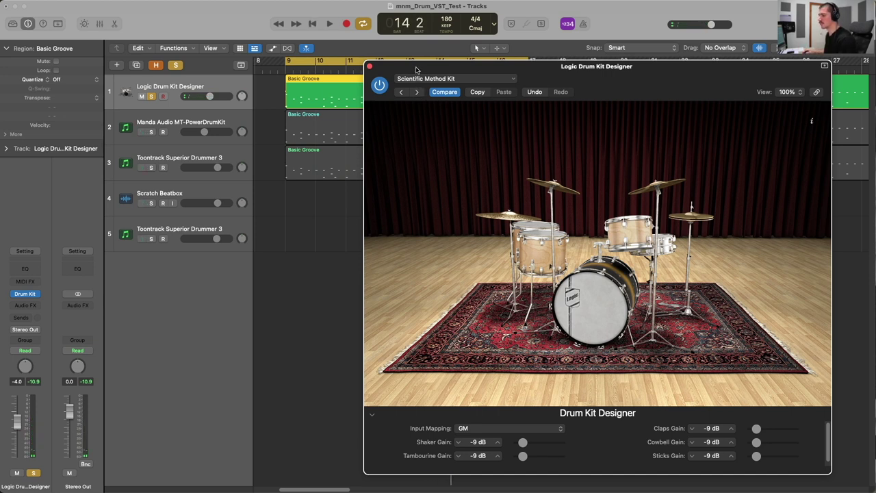
left_click_drag(416, 69, 434, 72)
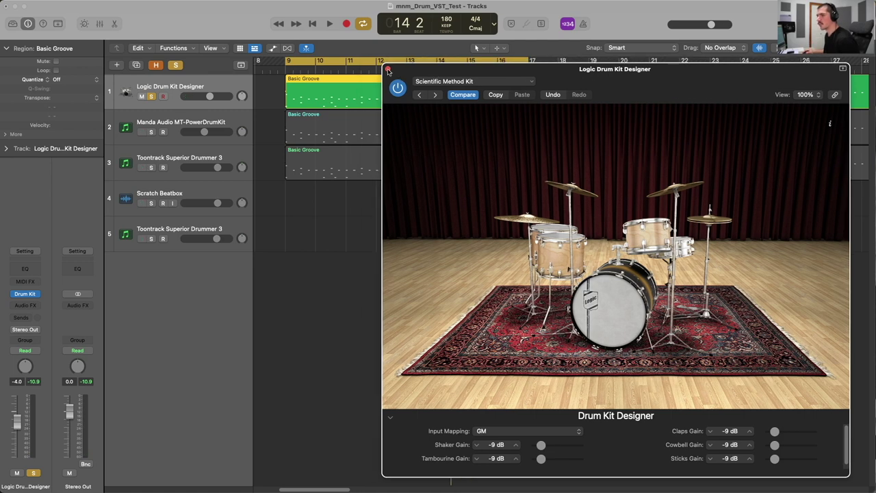
left_click(387, 71)
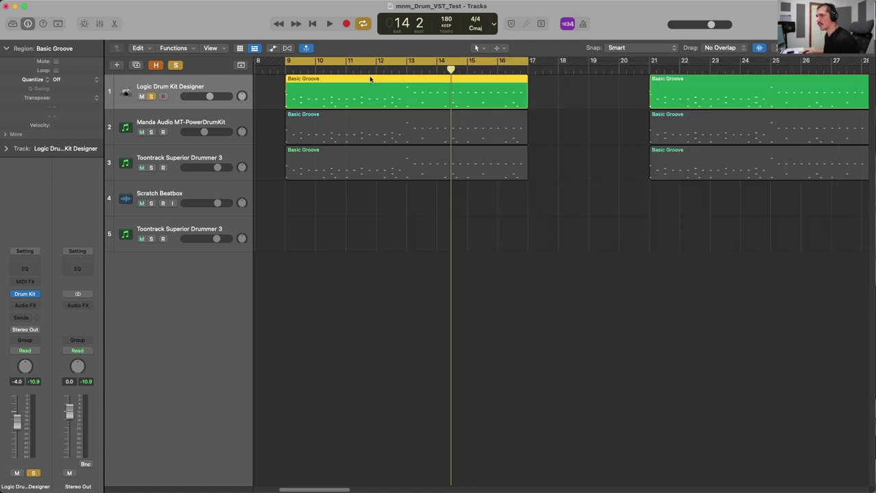
Solo only the Manda Audio MT-PowerDrumKit track and open its instrument plug-in beside the region
left_click(150, 132, "alt")
left_click(176, 123)
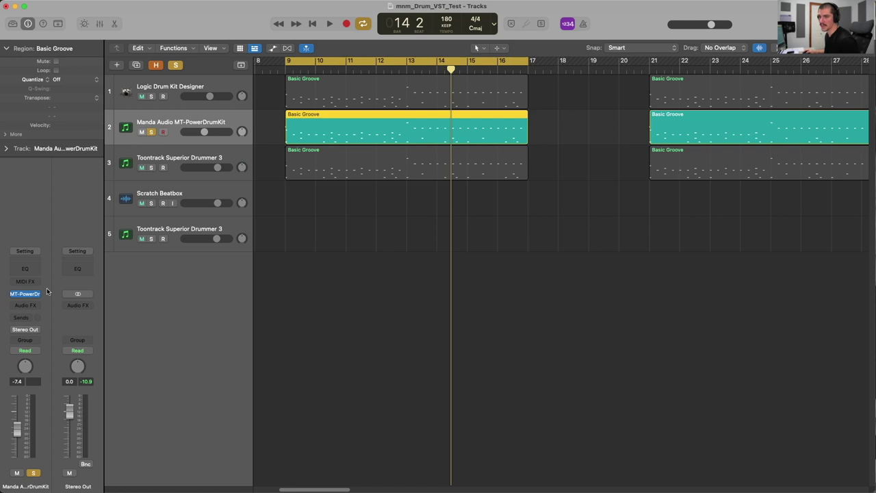
left_click(24, 293)
left_click_drag(457, 102, 562, 122)
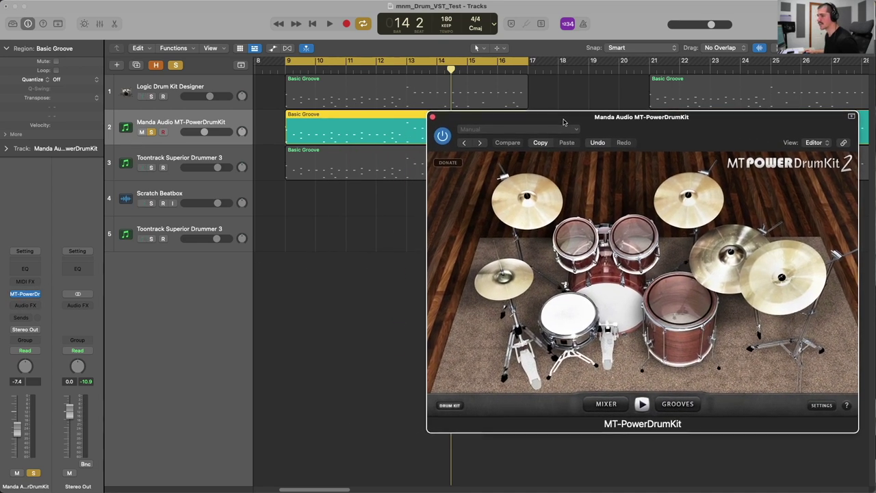
Open the MT-PowerDrumKit track's Basic Groove region in the Piano Roll and look over its notes
double_click(384, 134)
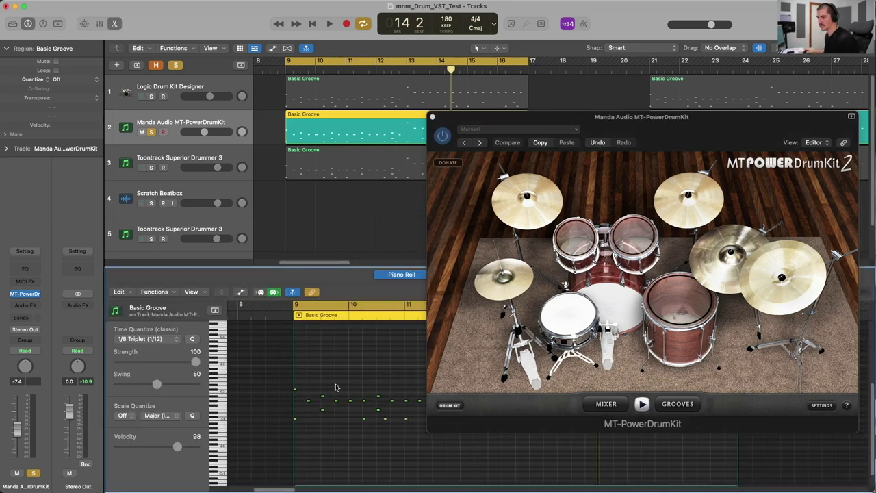
scroll(336, 387, "right", 8)
scroll(335, 387, "right", 2)
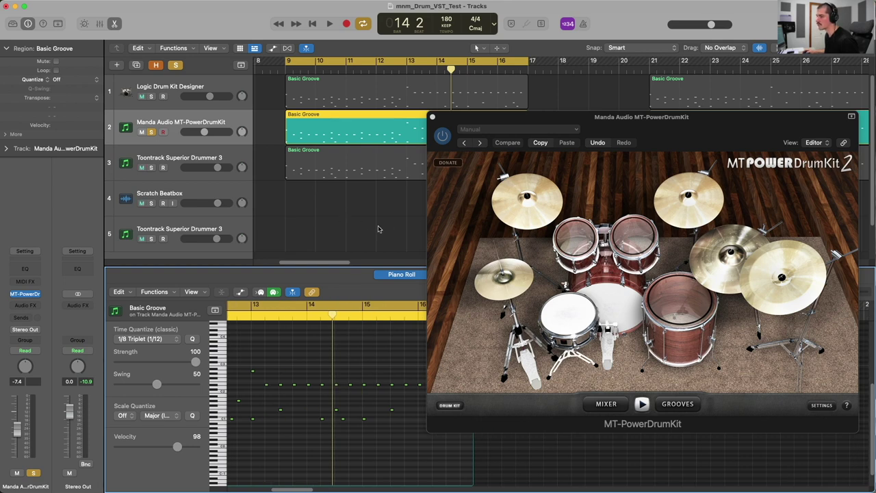
Listen to the groove through MT-PowerDrumKit and examine the plug-in's mixer before closing it
key("space")
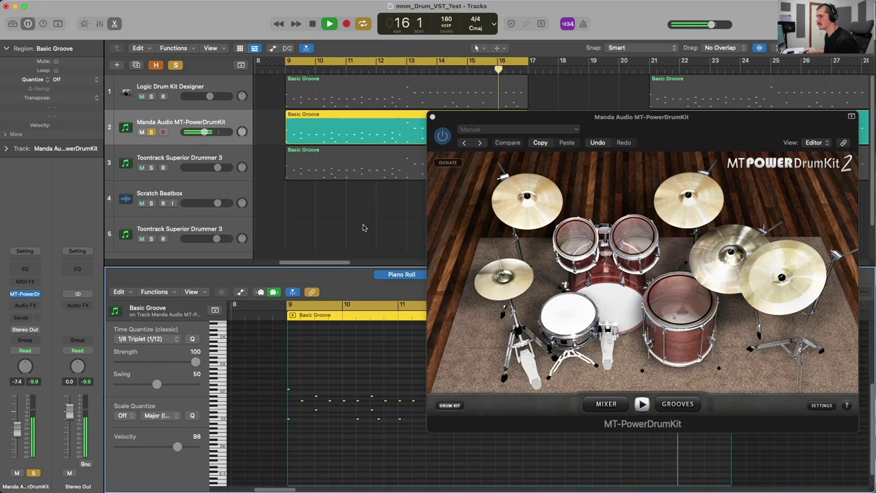
key("space")
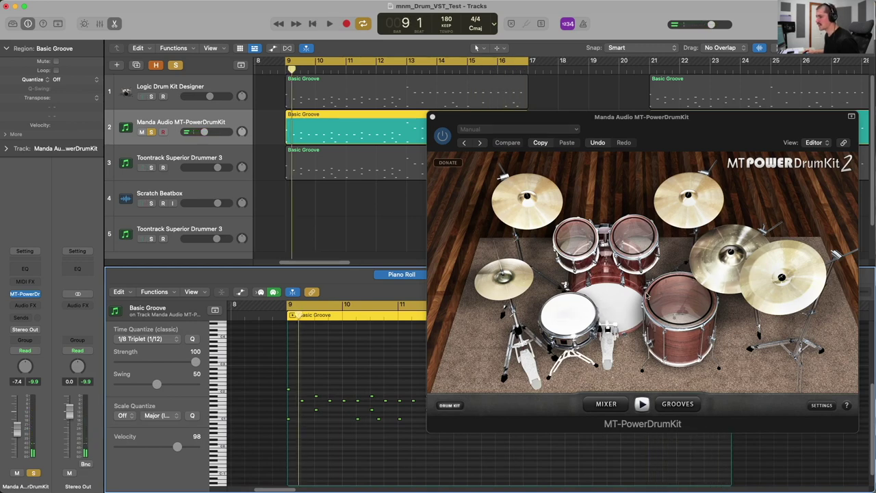
left_click(605, 404)
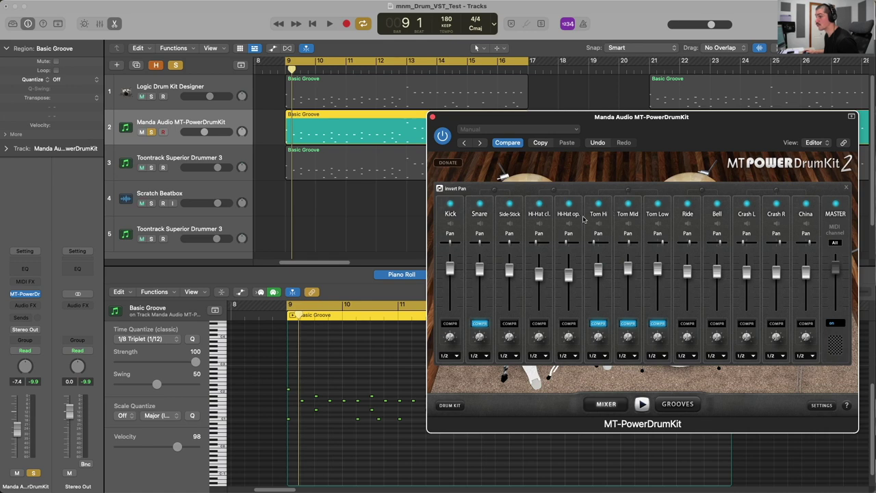
left_click(432, 118)
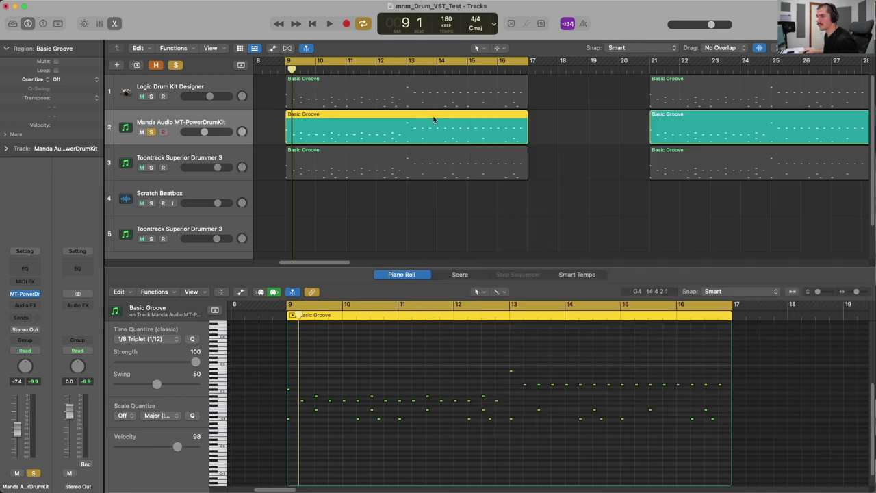
Solo the Superior Drummer 3 track 3 instead of MT-PowerDrumKit and cue its Basic Groove region at bar 9
left_click(151, 132)
left_click(151, 167)
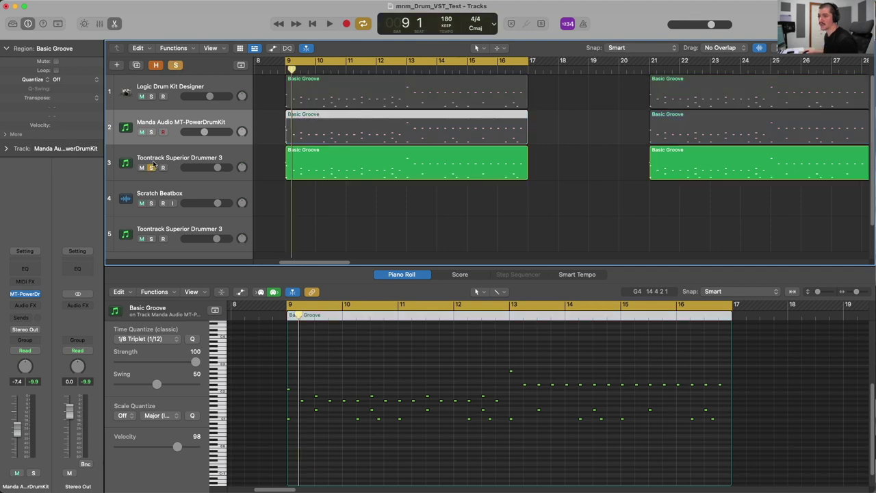
left_click_drag(305, 66, 287, 68)
left_click(327, 176)
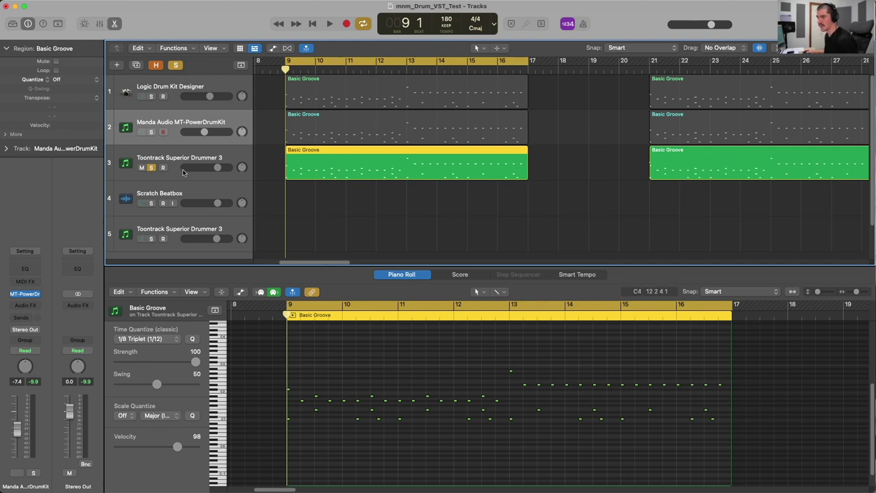
Open Superior Drummer 3 on track 3 and listen to the groove with its Basic preset before closing the plug-in
left_click(125, 162)
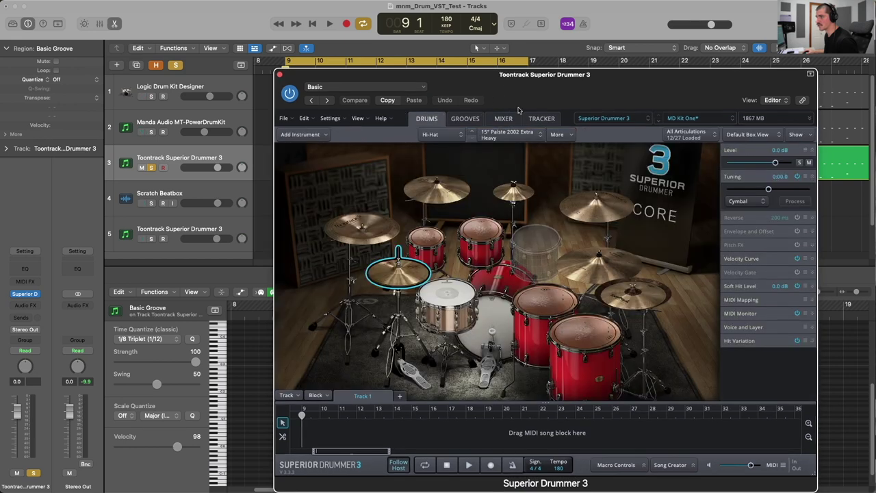
key("space")
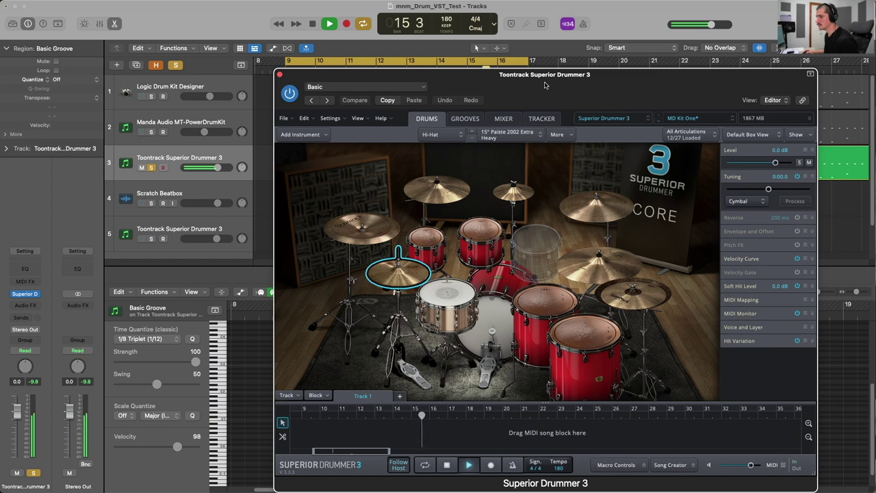
key("space")
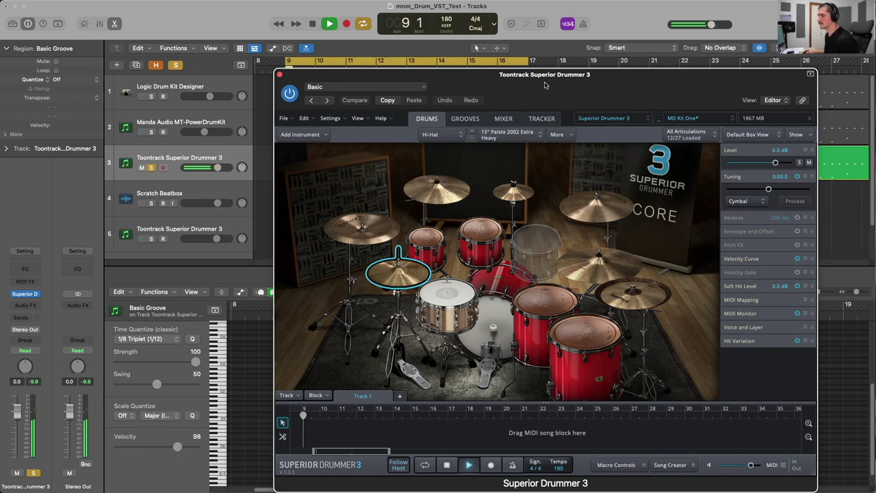
left_click_drag(545, 84, 508, 69)
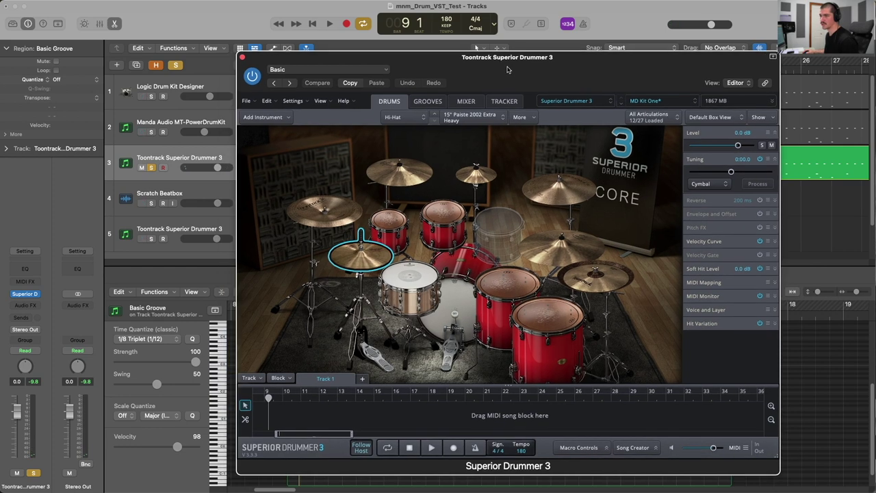
left_click_drag(508, 69, 438, 63)
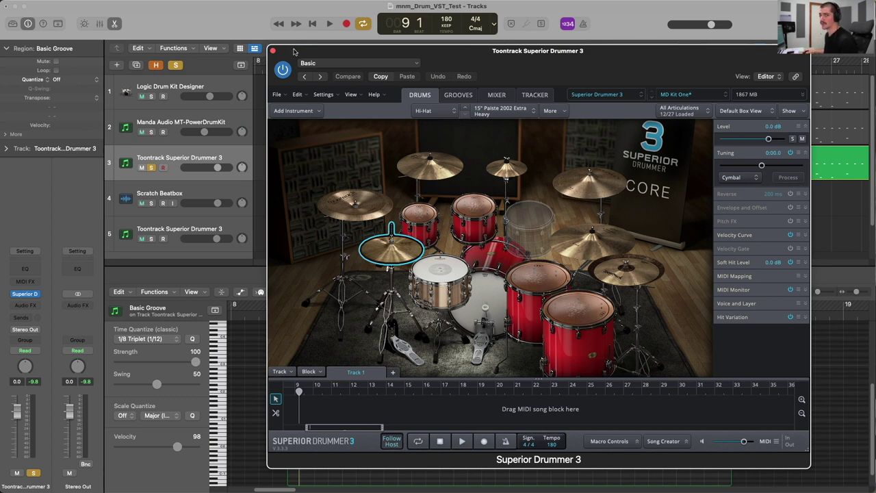
left_click(273, 50)
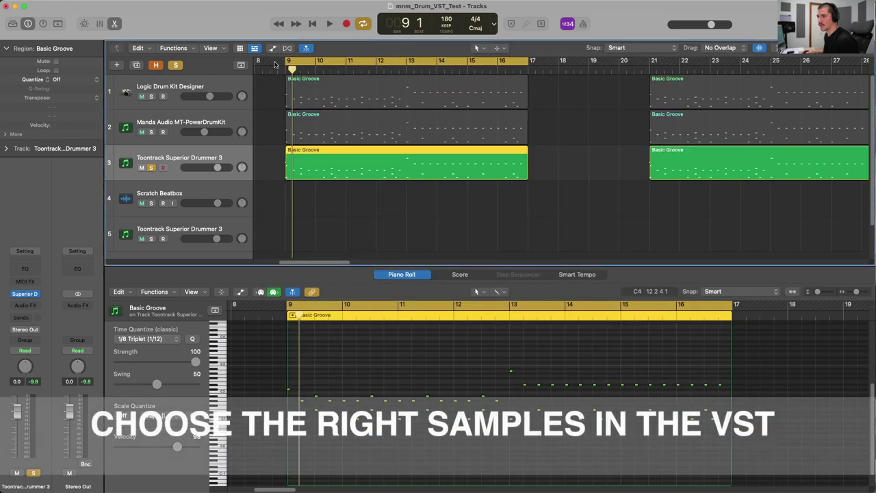
Solo only the Logic Drum Kit Designer track and return the playhead to bar 9
left_click(169, 89)
key("ctrl+alt+super+s")
left_click(151, 97)
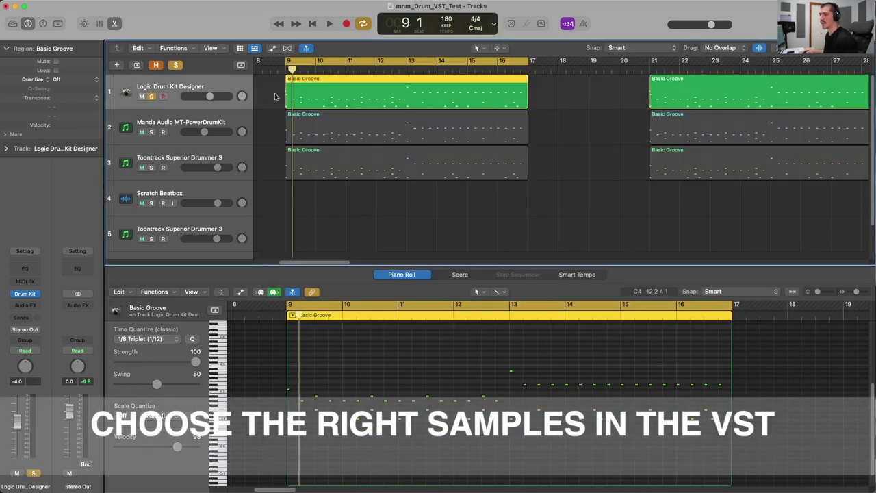
left_click_drag(305, 67, 284, 70)
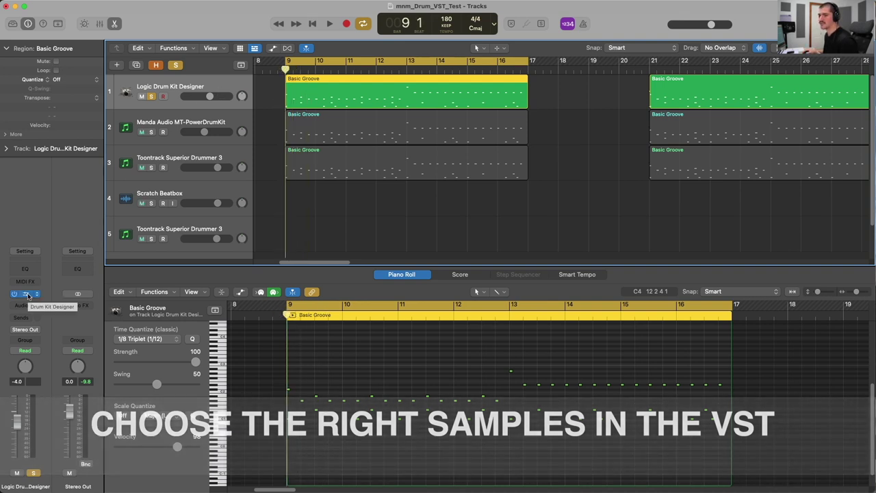
Open Drum Kit Designer on the Logic track and examine the snare choices and the snare's Tune, Dampen and Gain settings
left_click(24, 294)
left_click_drag(562, 82, 546, 70)
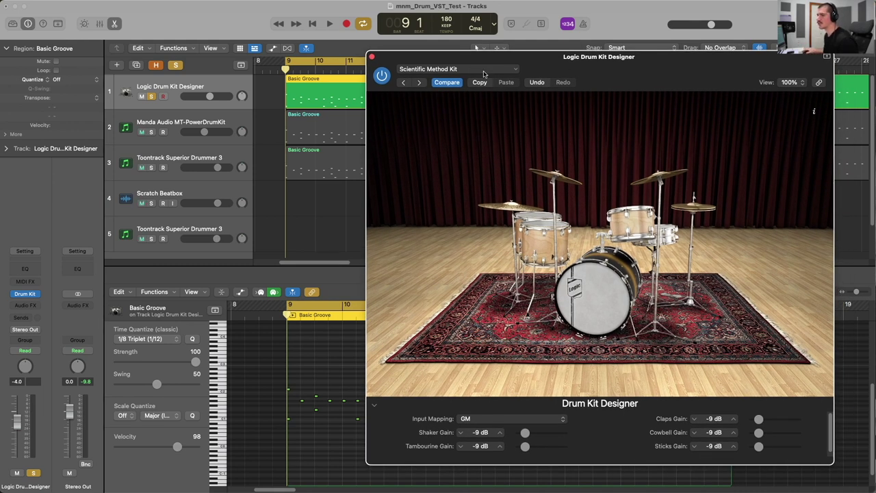
left_click_drag(546, 65, 541, 59)
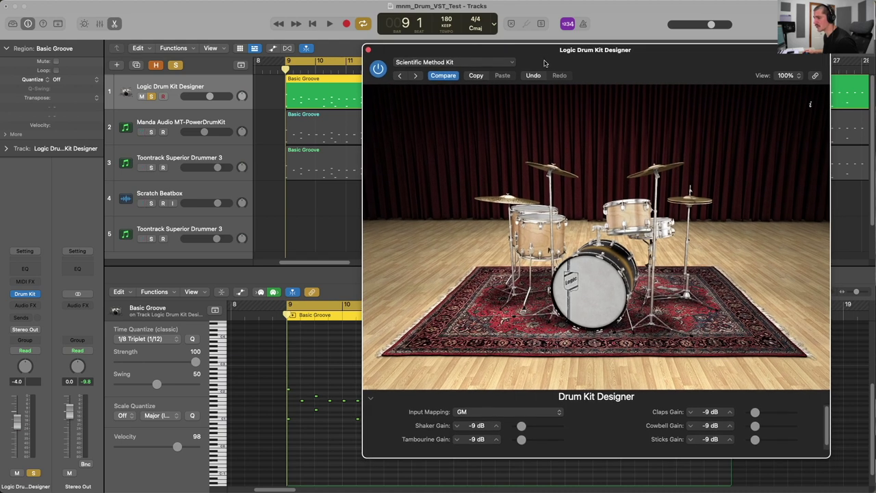
left_click(663, 226)
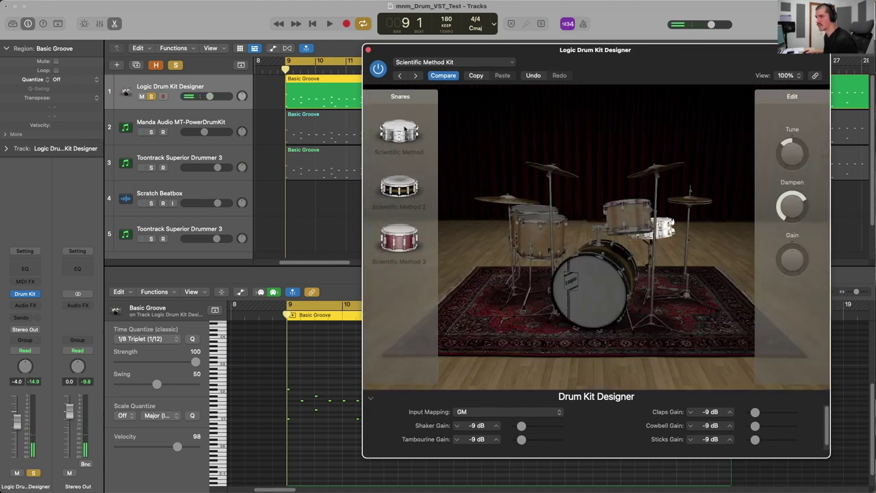
mouse_move(798, 163)
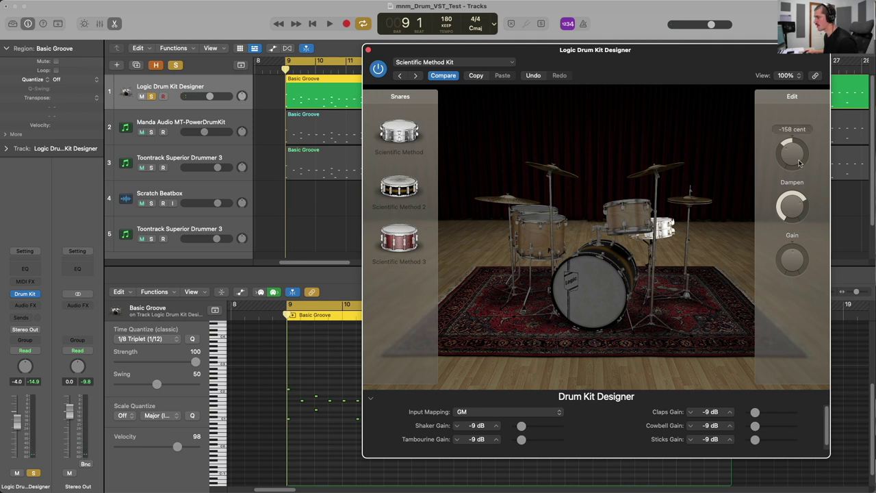
mouse_move(796, 216)
mouse_move(793, 260)
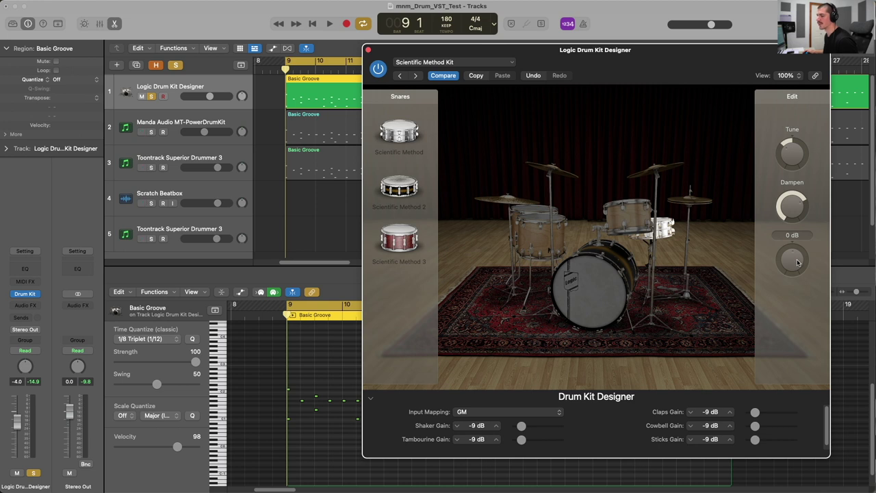
Audition the Scientific Method 2, Scientific Method 3 and Scientific Method snares during groove playback, ending on Scientific Method, and close Drum Kit Designer
key("space")
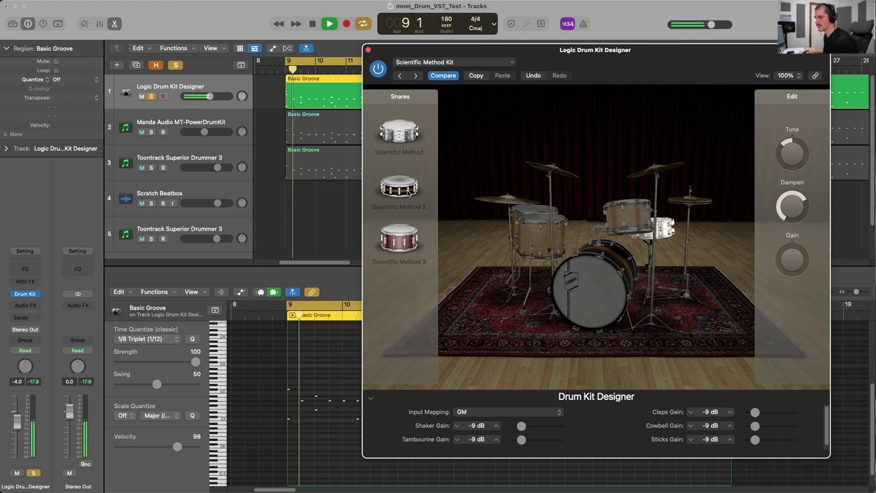
left_click(403, 189)
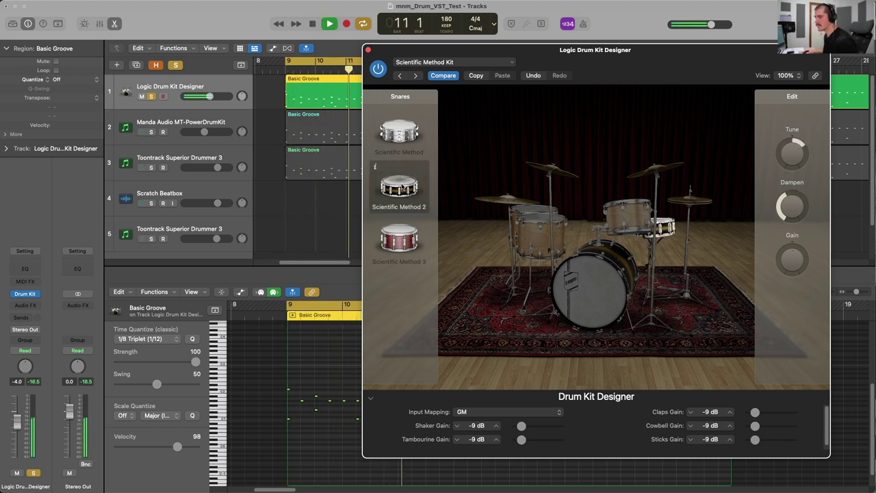
left_click(403, 239)
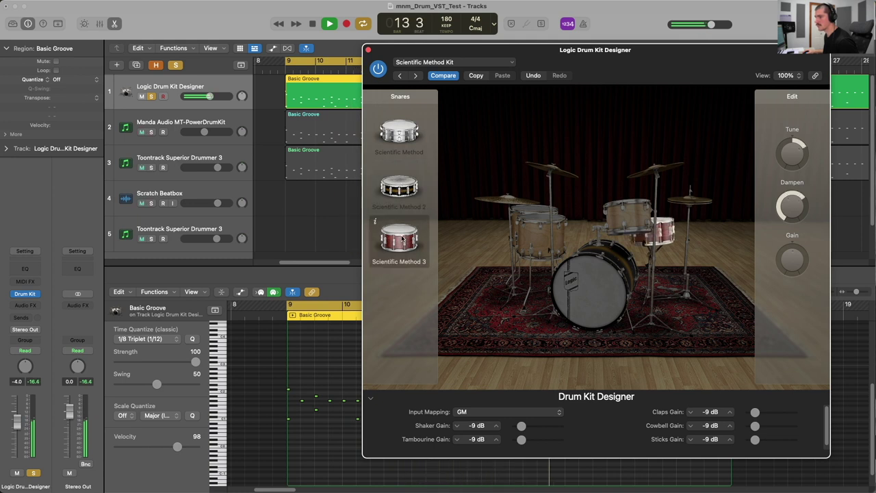
left_click(399, 133)
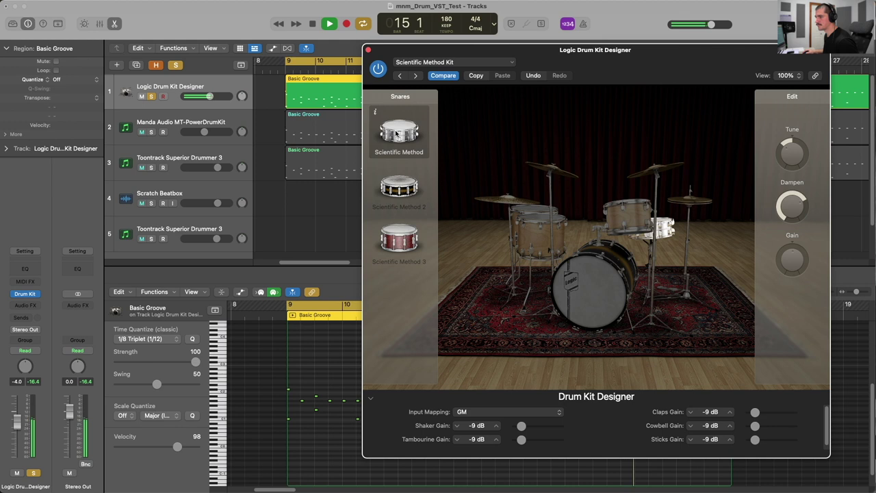
key("space")
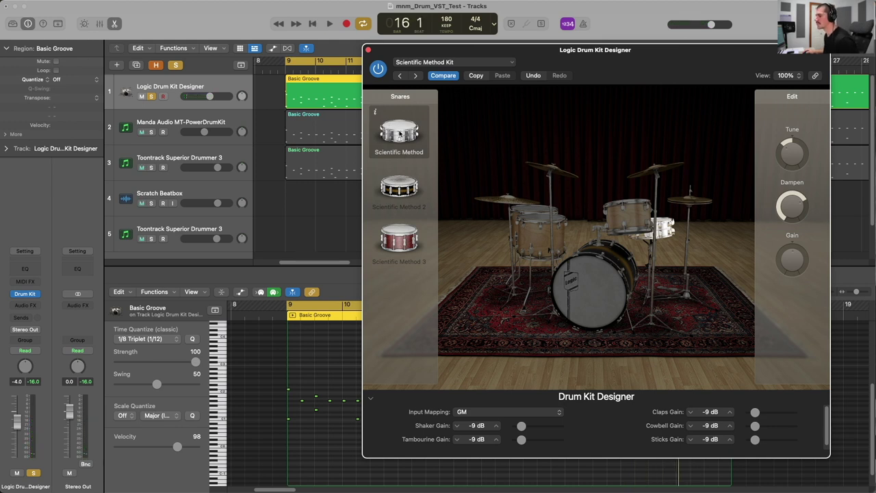
left_click(368, 51)
Open Superior Drummer 3 on track 3 and examine the list of alternative snares before closing the plug-in without changing the snare
left_click(179, 160)
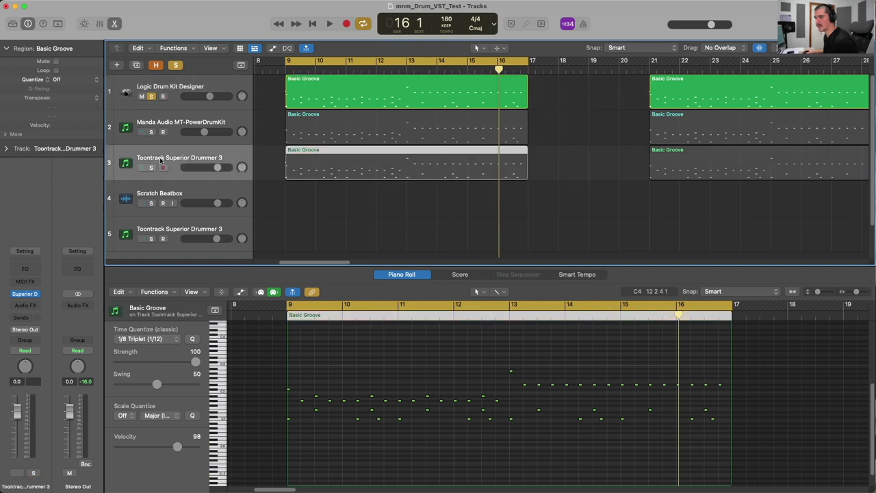
left_click(25, 294)
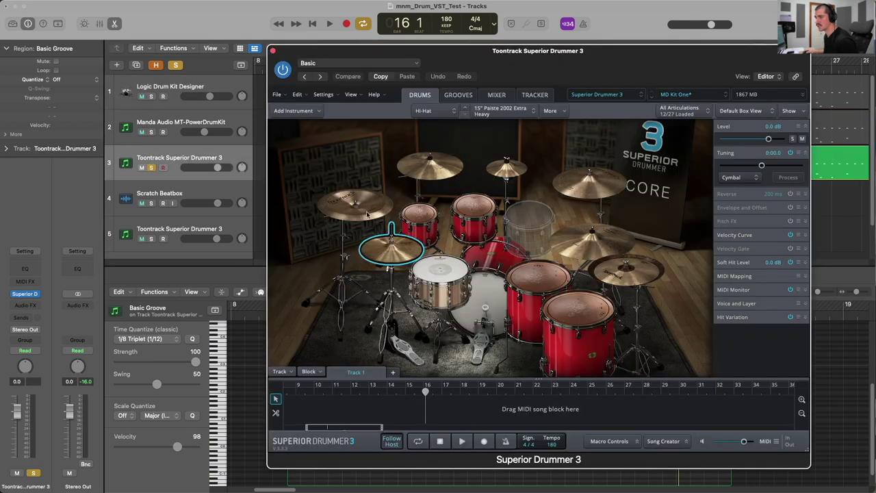
left_click(445, 271)
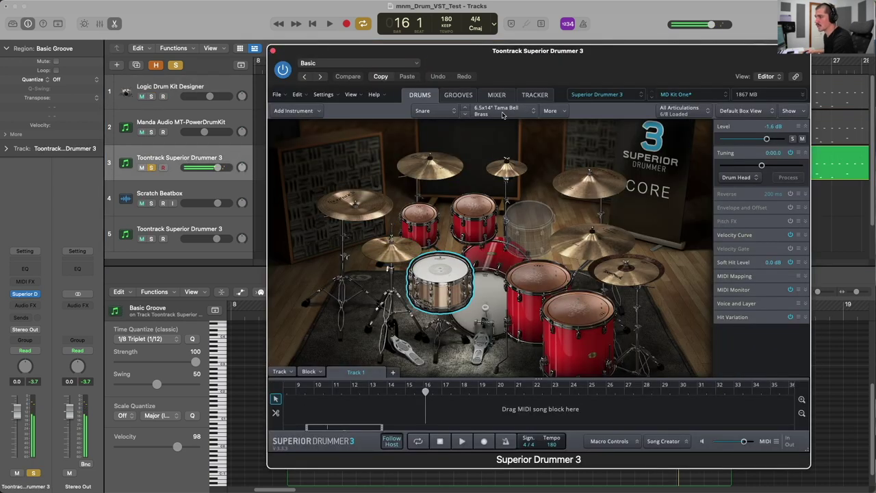
left_click(505, 111)
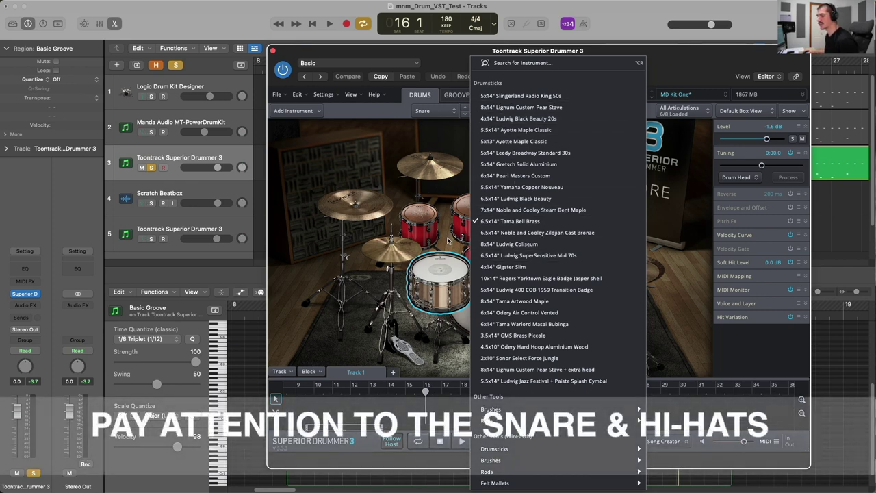
left_click(448, 240)
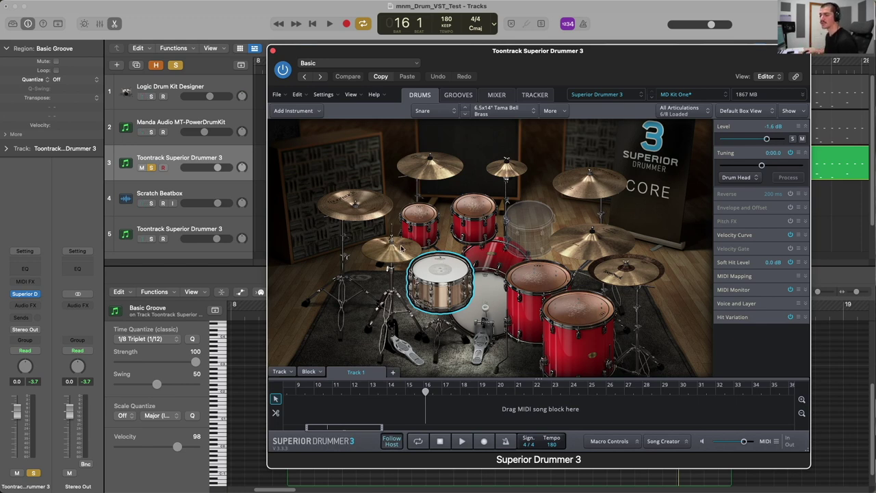
left_click(272, 52)
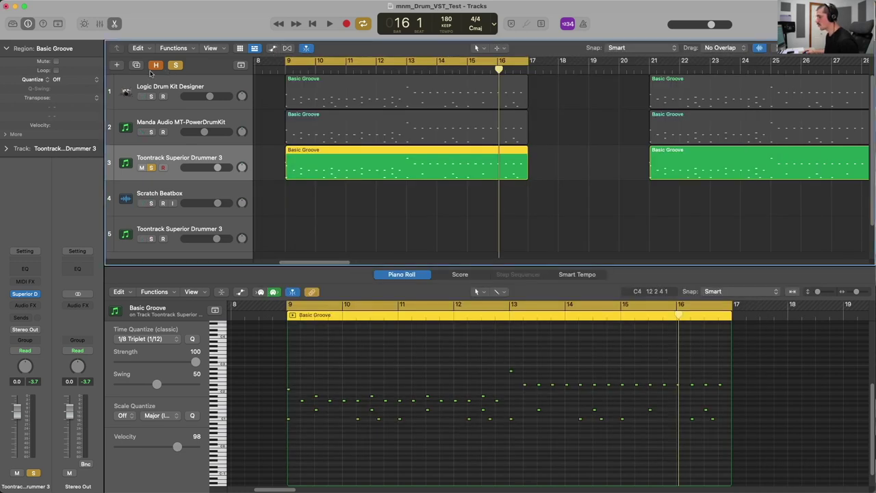
Reopen Drum Kit Designer on track 1 and enlarge the piano roll to examine the drum names beside its keys
left_click(171, 88)
left_click(26, 294)
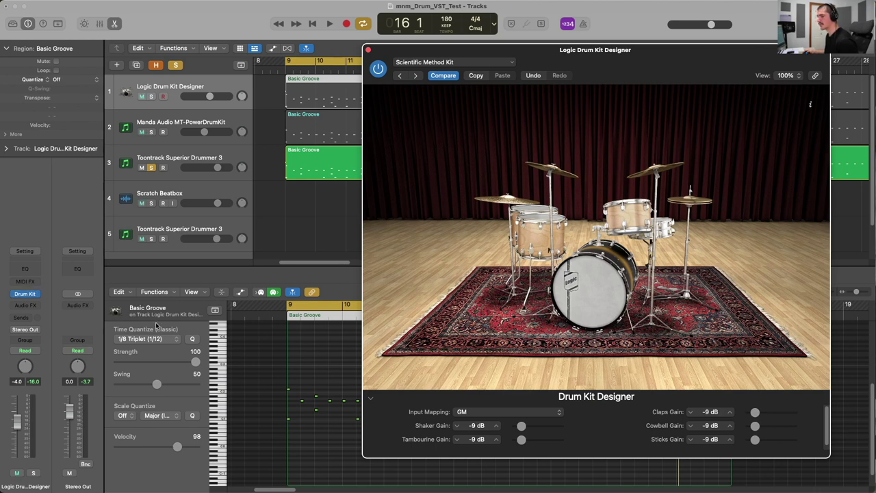
left_click(238, 364, "ctrl+alt")
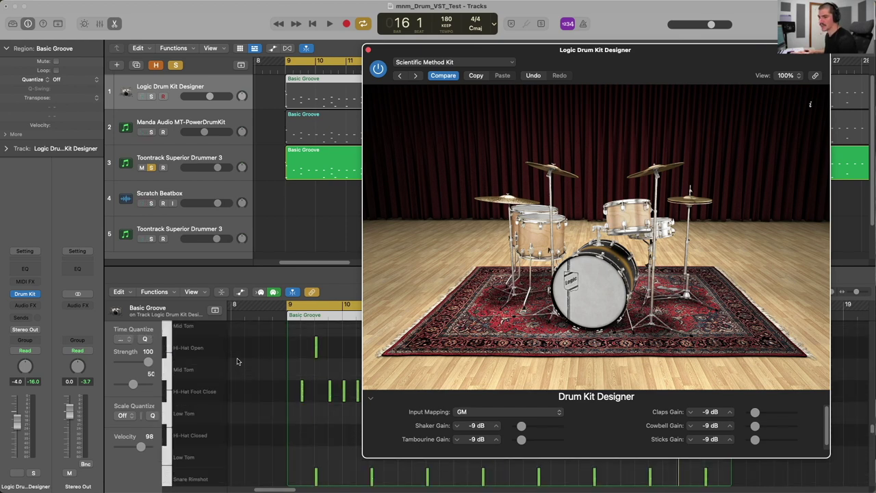
scroll(210, 355, "up", 5)
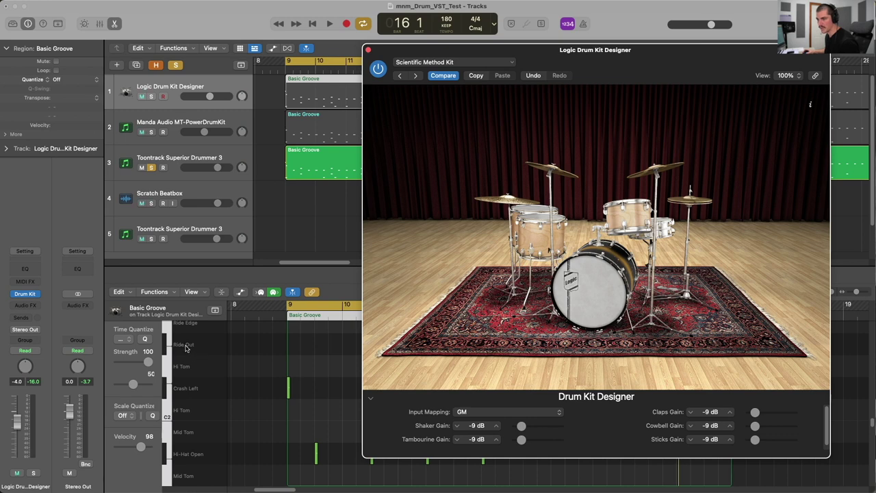
scroll(186, 348, "up", 3)
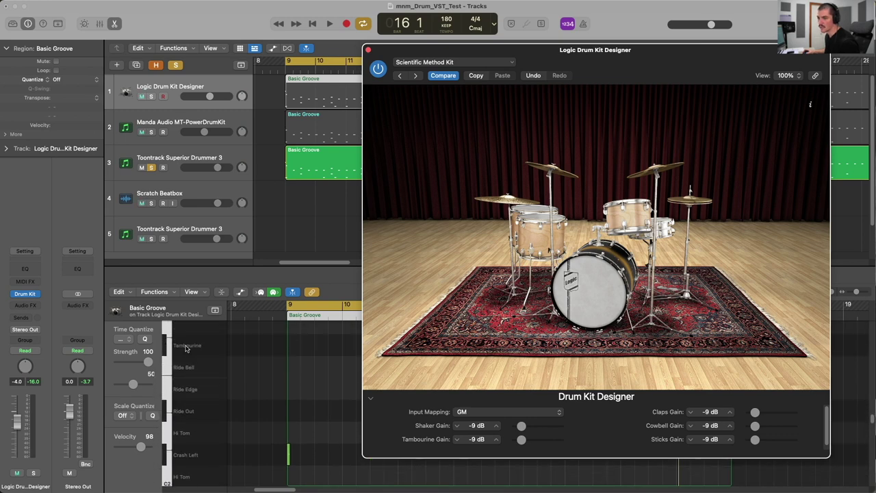
Audition the Tambourine, Ride Out, Hi-Hat Foot Close and Hi-Hat Open keys in the piano roll and close Drum Kit Designer
left_click(165, 348)
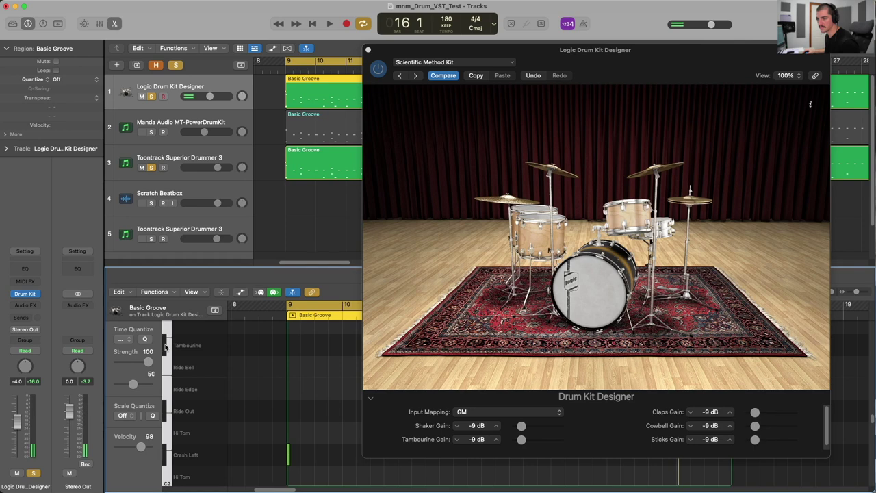
left_click(193, 411)
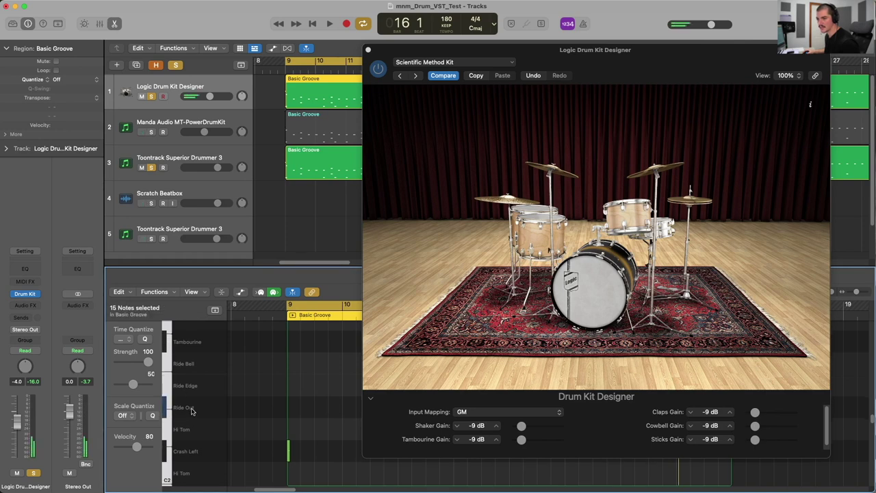
scroll(192, 411, "down", 5)
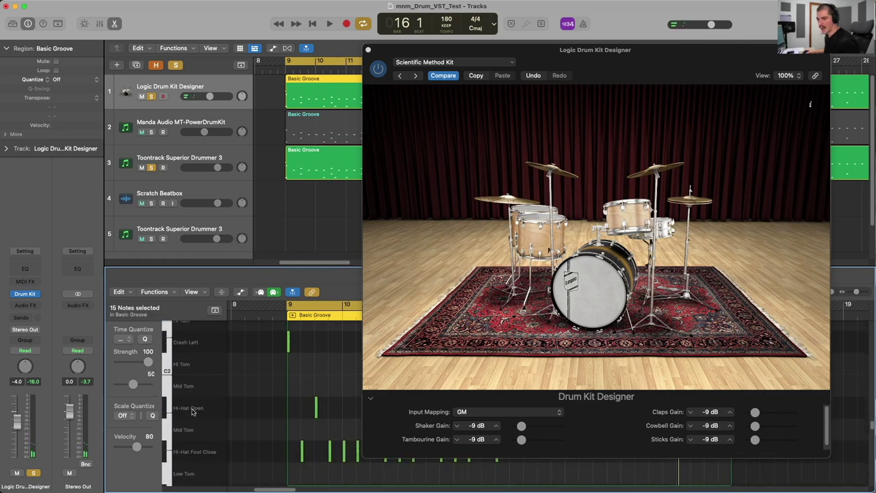
left_click(199, 454)
left_click(197, 411)
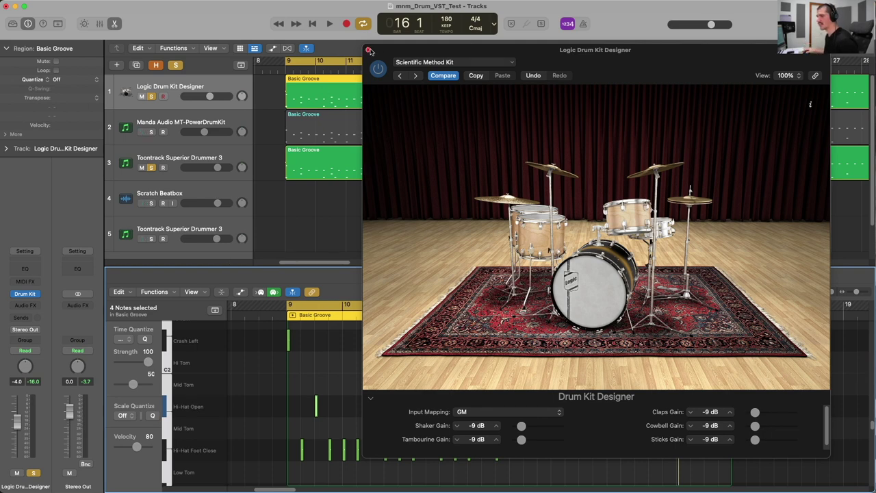
left_click(368, 52)
Open Superior Drummer 3 on track 3 and bring up its MIDI In/E-Drums settings
left_click(182, 123)
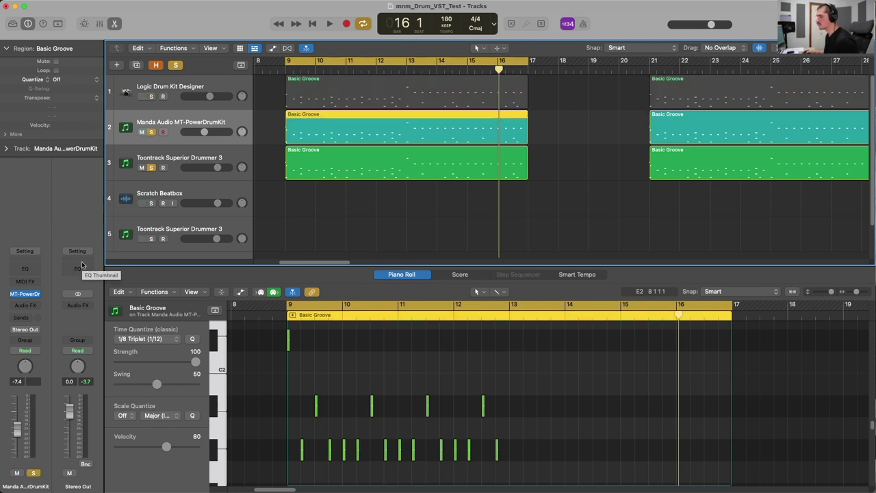
left_click(176, 160)
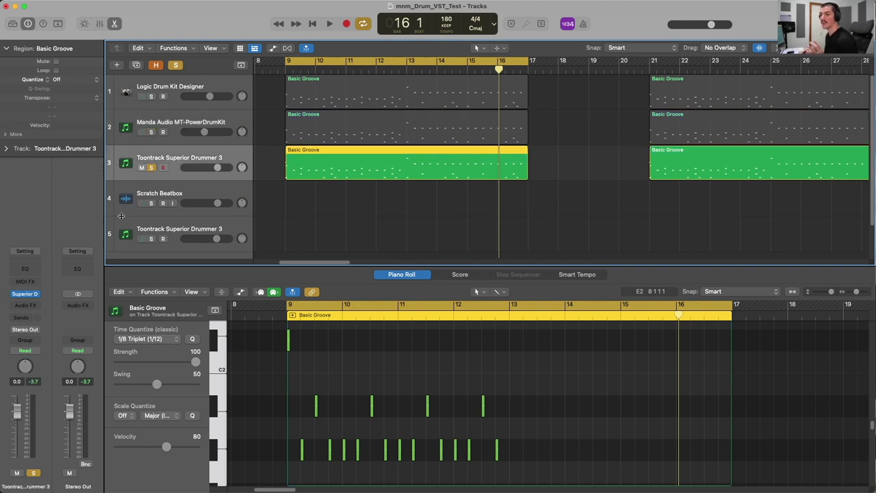
left_click(26, 294)
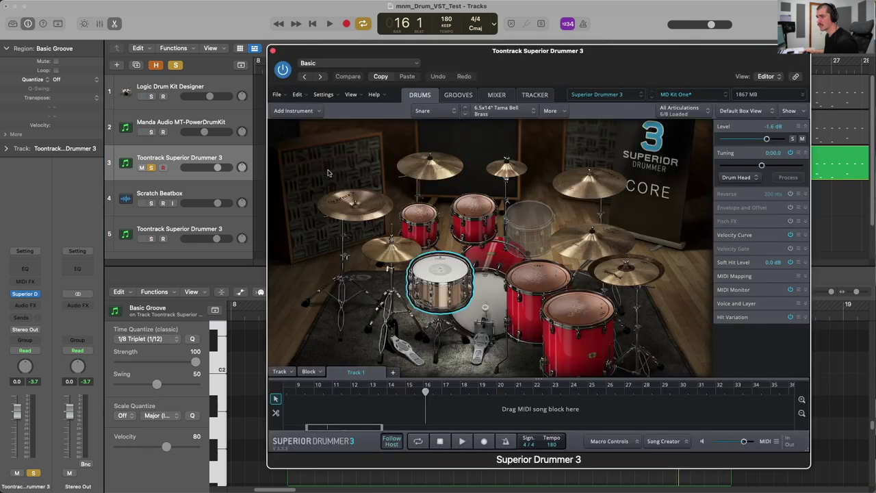
left_click(323, 94)
left_click(351, 187)
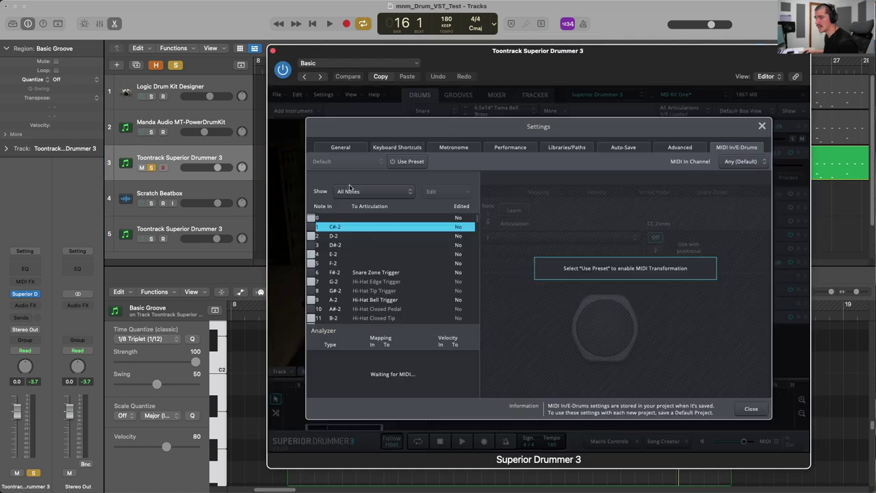
Examine the full MIDI note-to-articulation list down to the Cymbal 5 and Ride entries, and close the settings
scroll(401, 260, "down", 2)
scroll(401, 260, "down", 20)
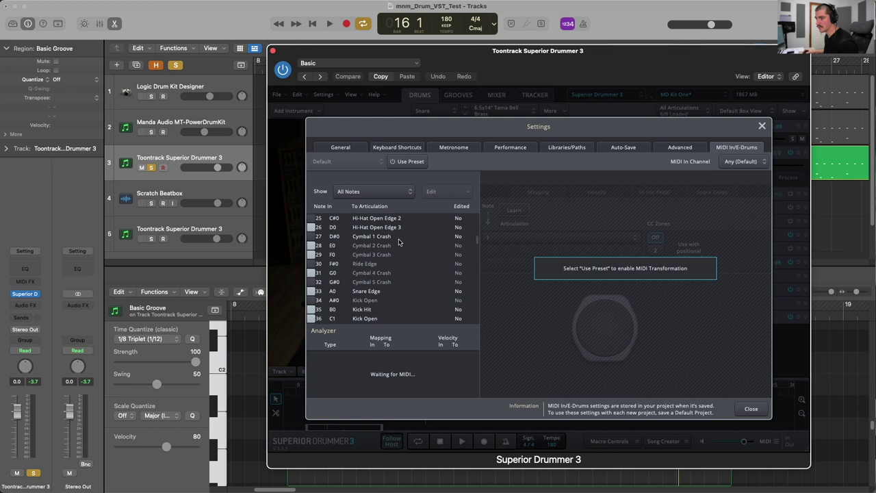
scroll(400, 242, "down", 10)
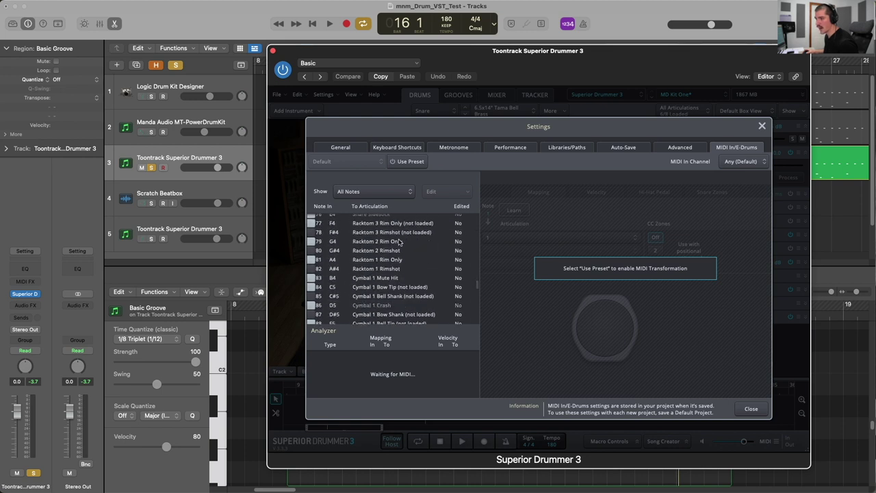
scroll(400, 242, "down", 4)
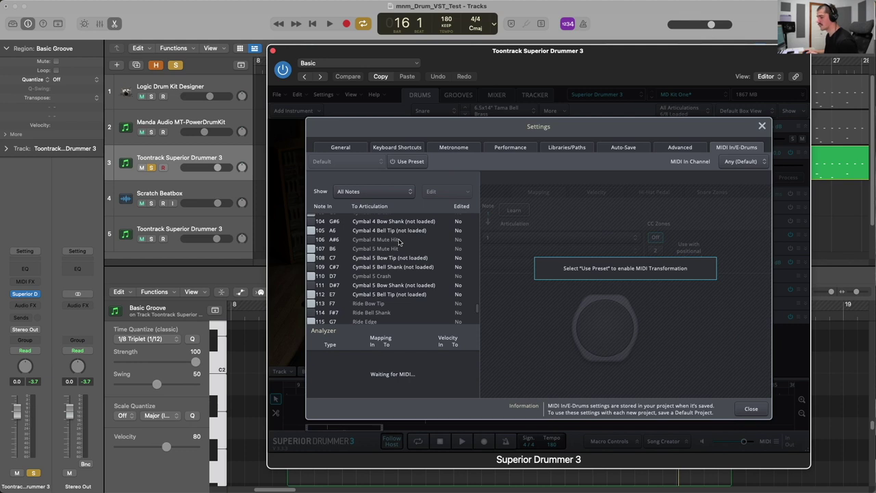
scroll(401, 242, "down", 3)
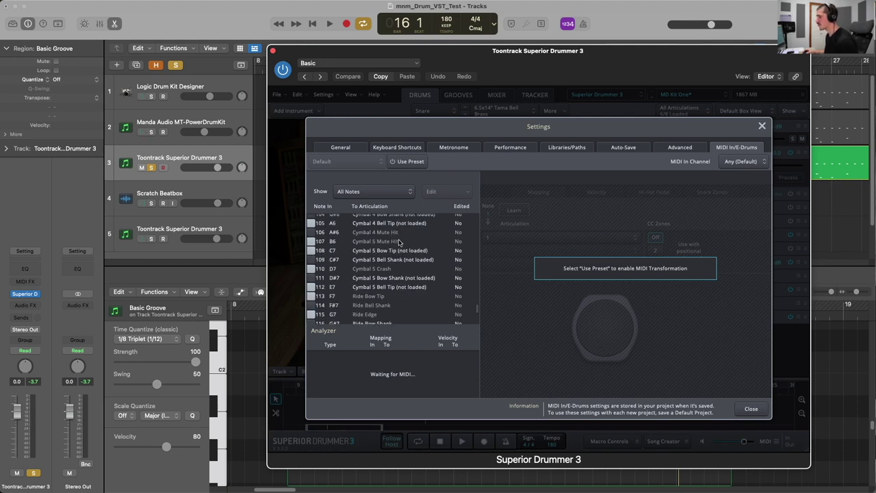
scroll(400, 243, "down", 3)
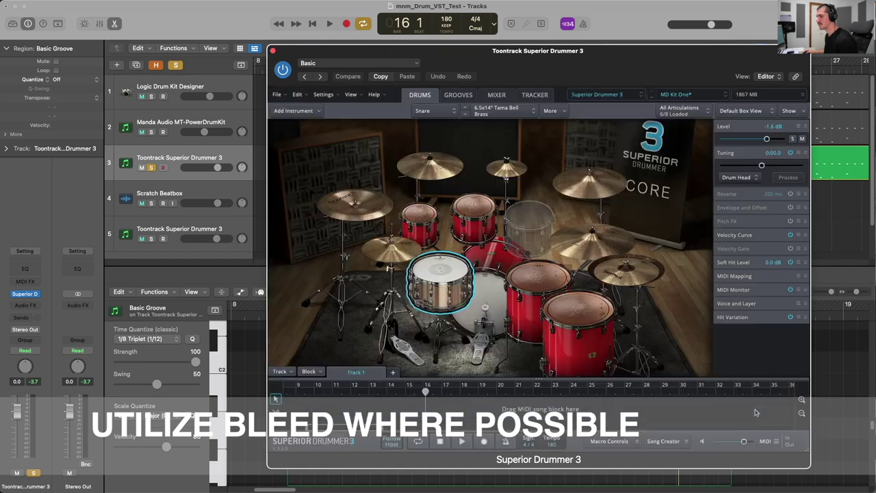
left_click(751, 409)
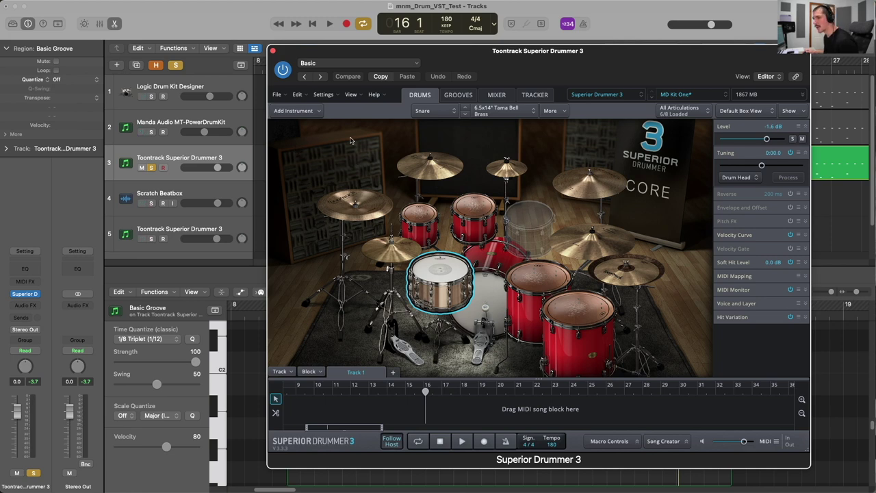
Open Superior Drummer's mixer and examine which instruments bleed into the Snare Bottom microphone
left_click(496, 95)
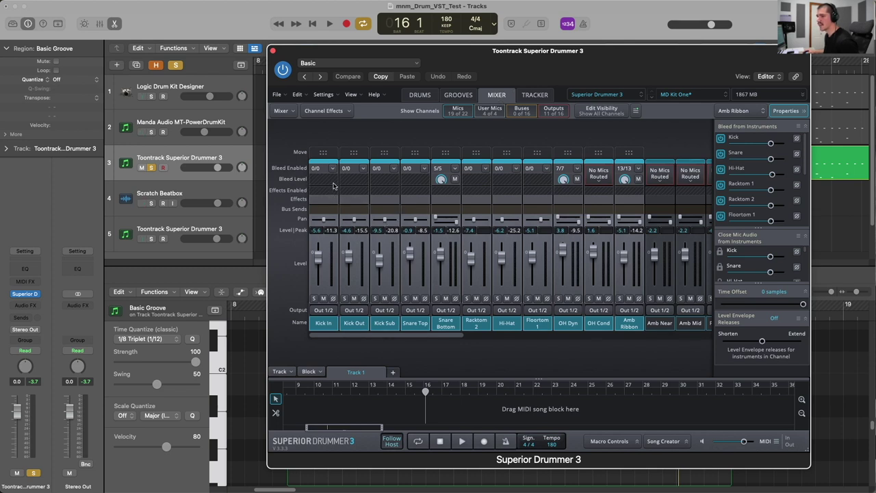
left_click(446, 194)
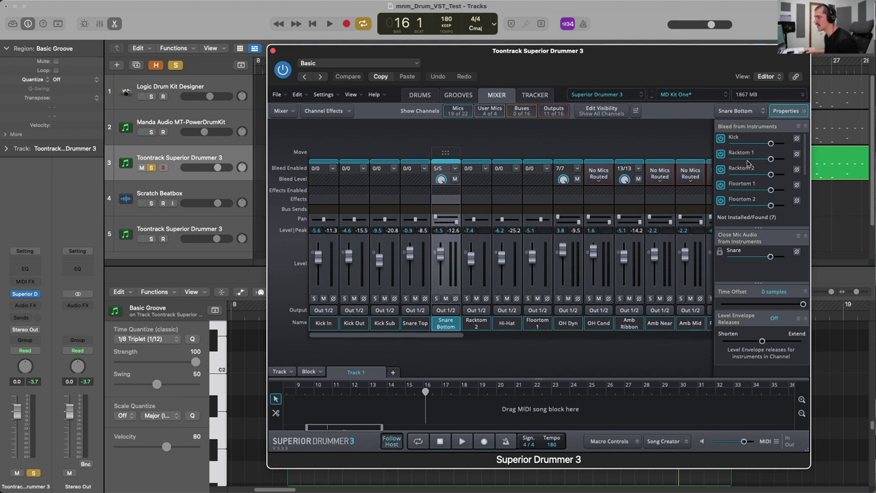
scroll(748, 164, "down", 1)
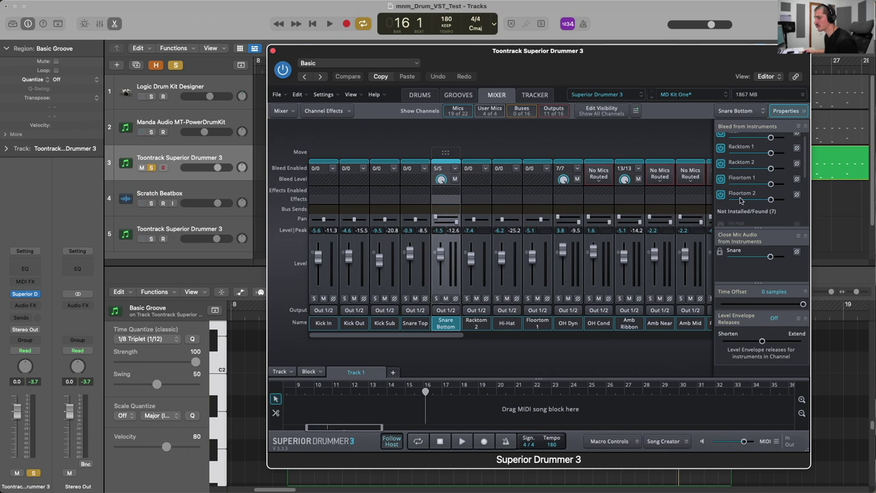
Audition the second rack tom and the second floor tom on the kit, and return to the mixer
left_click(418, 95)
left_click(473, 214)
left_click(578, 316)
left_click(497, 95)
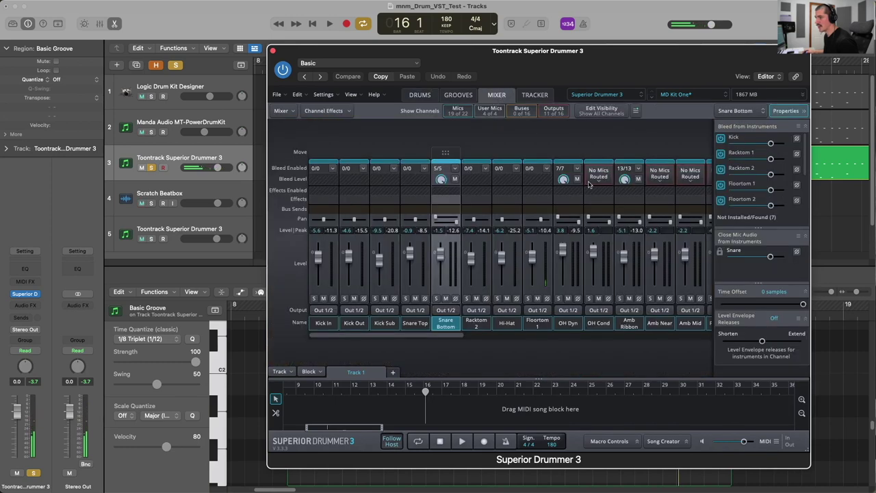
Examine the list of instruments that bleed into the OH Dyn overhead microphone
left_click(575, 199)
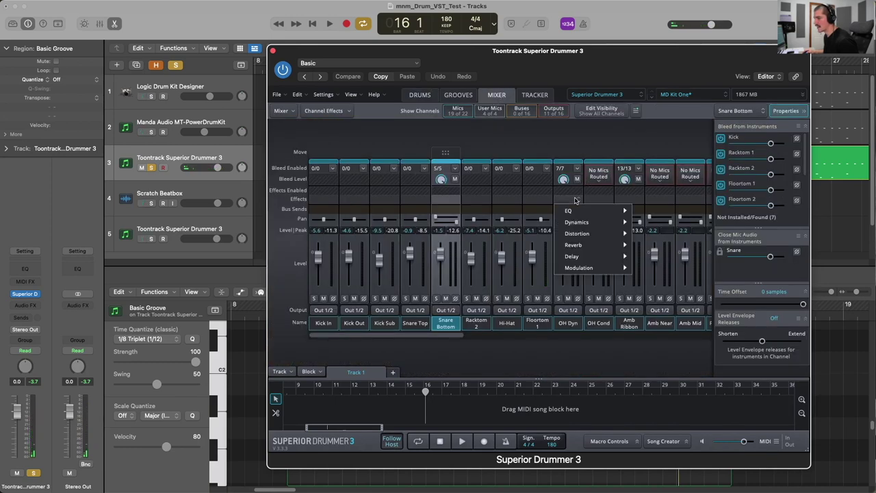
left_click(573, 194)
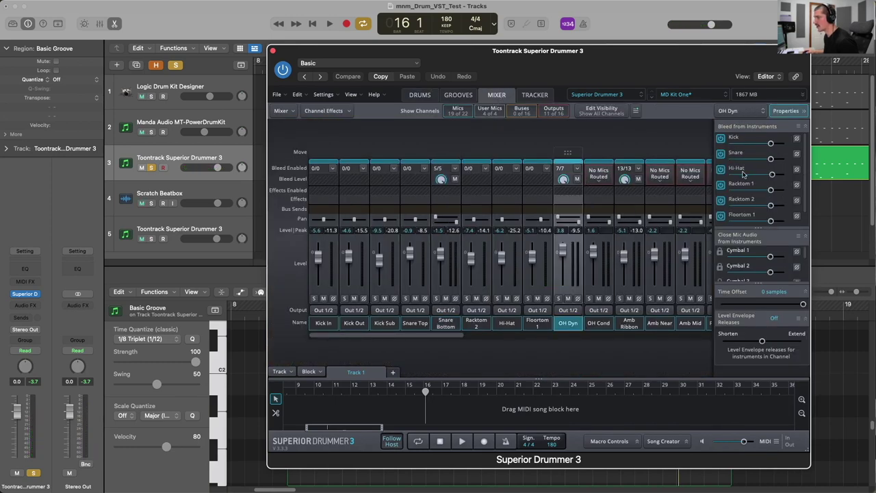
scroll(745, 191, "down", 1)
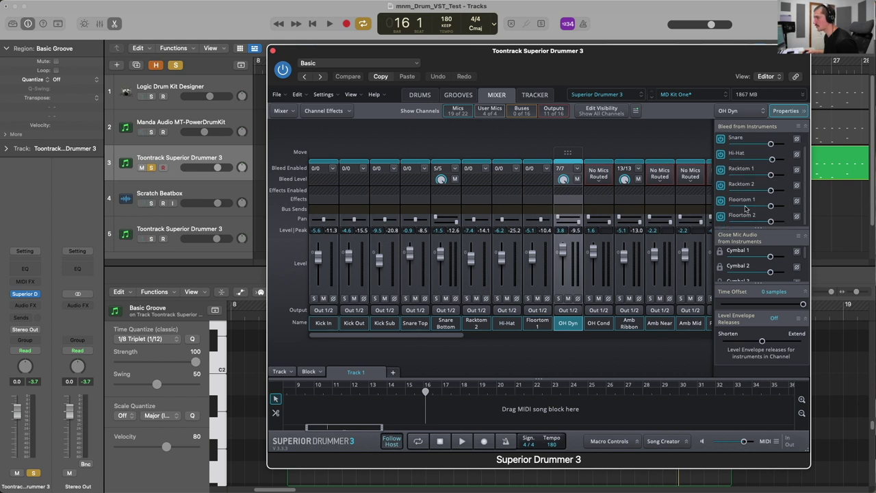
Examine the Amb Ribbon channel's bleed list from Kick down to the Cymbal 5 entry
left_click(634, 194)
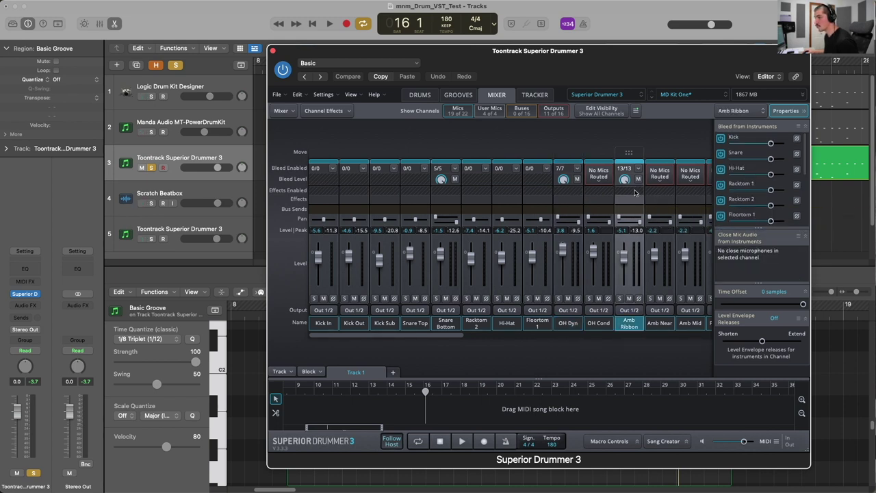
scroll(745, 191, "down", 1)
scroll(746, 194, "down", 4)
scroll(750, 197, "down", 3)
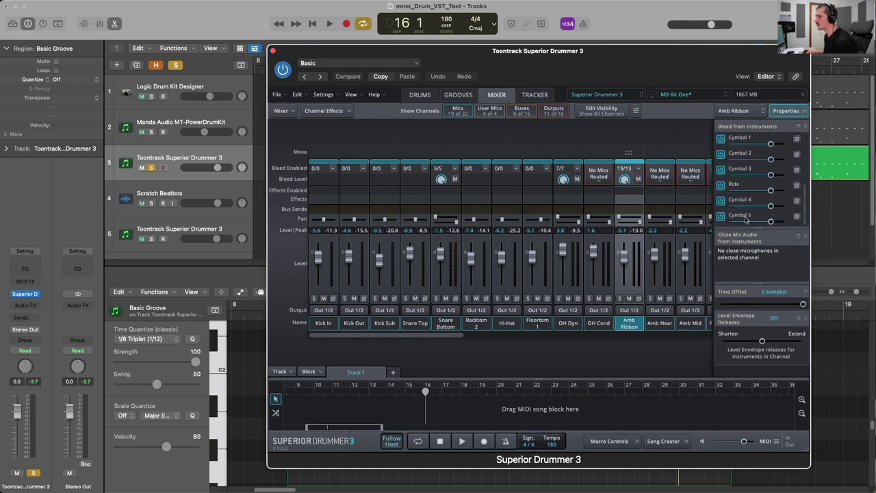
Return to the drum kit view, audition Cymbal 5 and close Superior Drummer 3
left_click(428, 97)
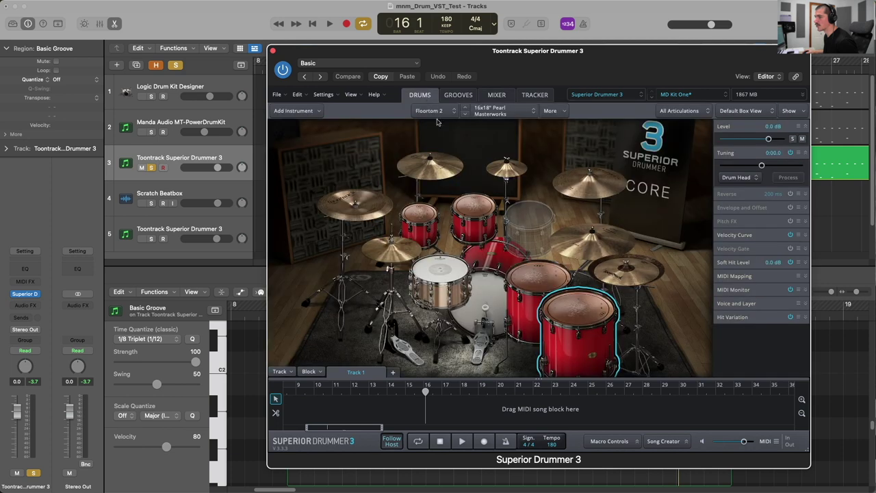
left_click(622, 279)
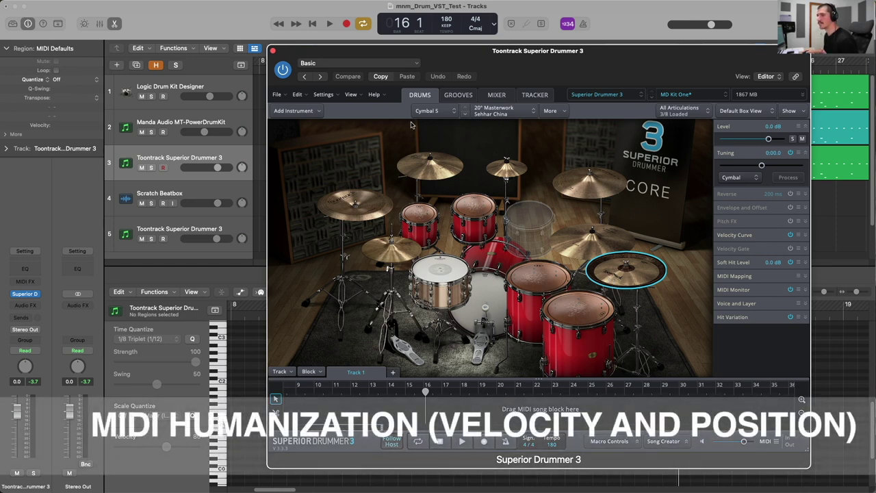
left_click(273, 52)
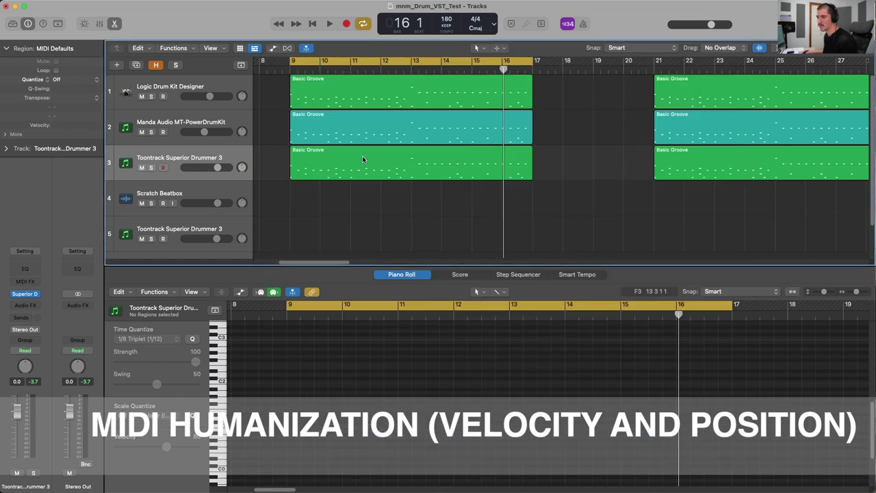
Solo Superior Drummer track 3, show its Basic Groove region from bar 9 in the piano roll and play it
left_click(151, 168)
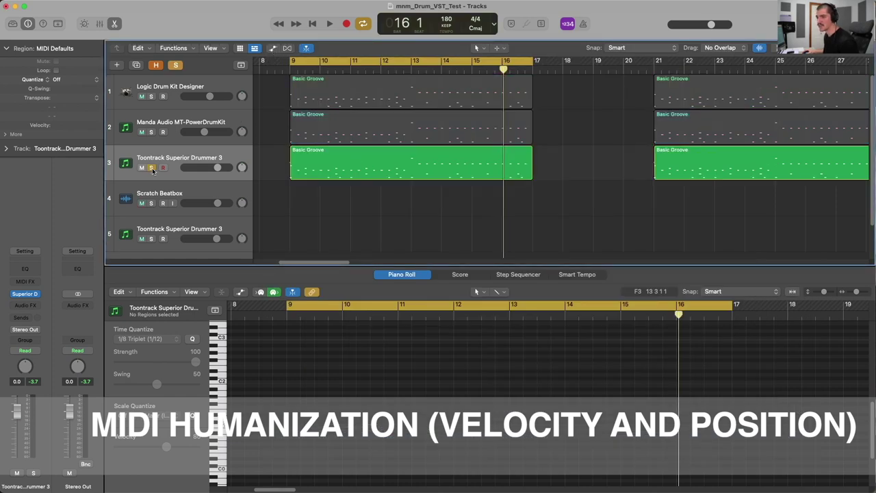
left_click(345, 171)
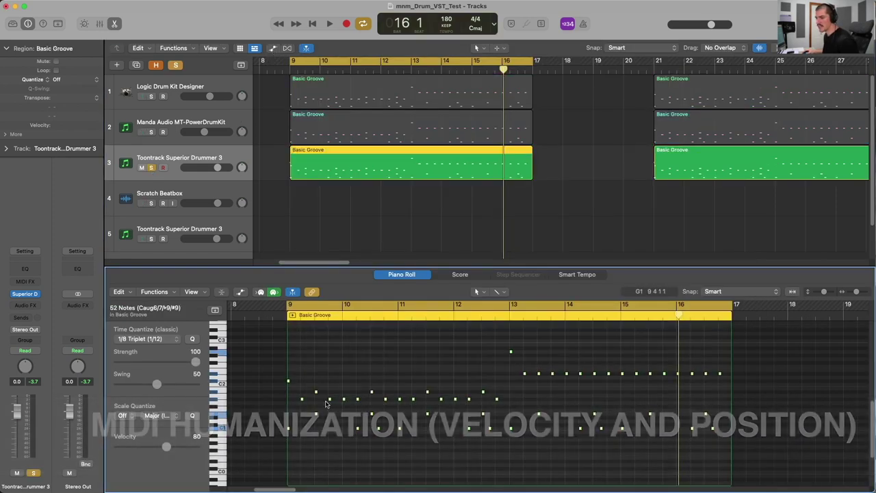
left_click(271, 337)
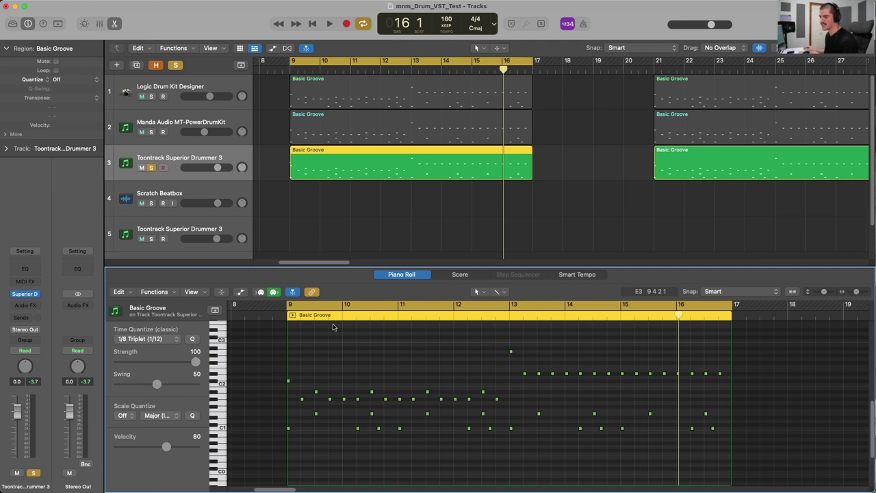
key("space")
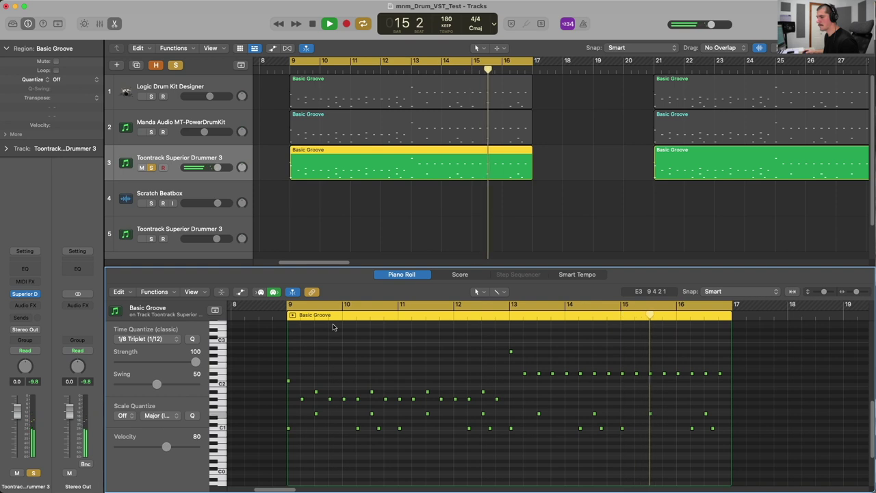
key("space")
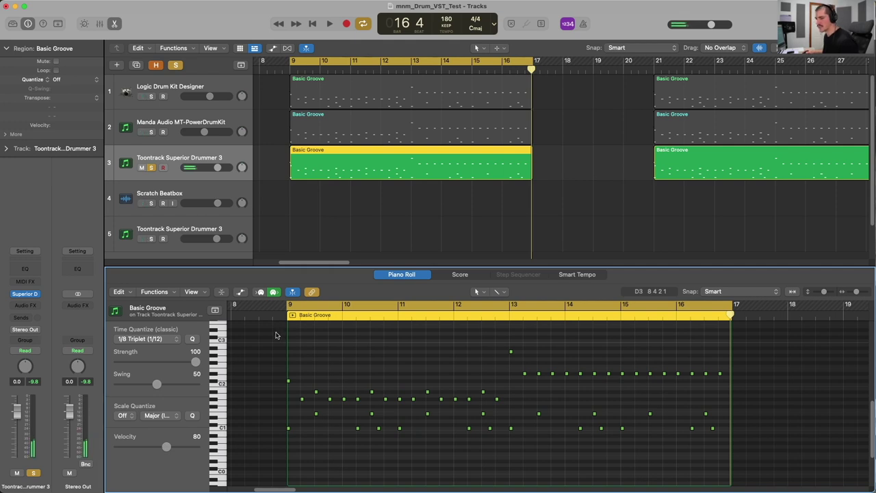
Select all notes of the Basic Groove region and bring up the Humanize MIDI transform
left_click_drag(275, 334, 794, 463)
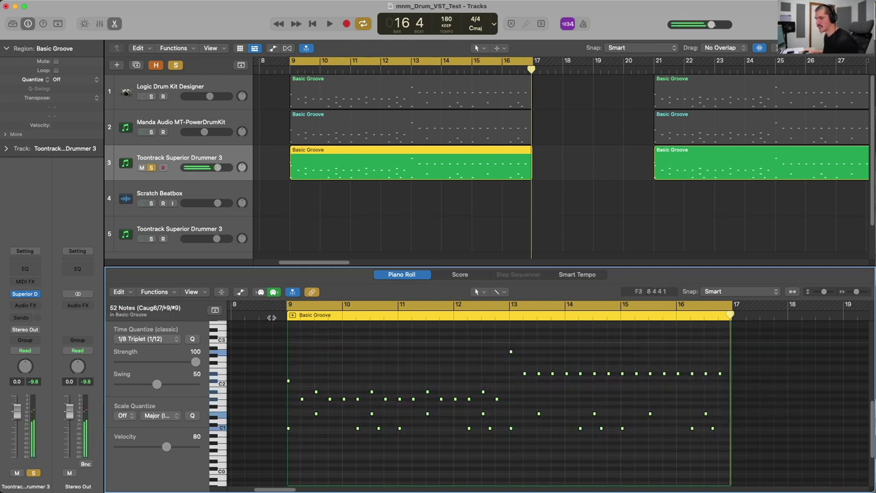
left_click(158, 293)
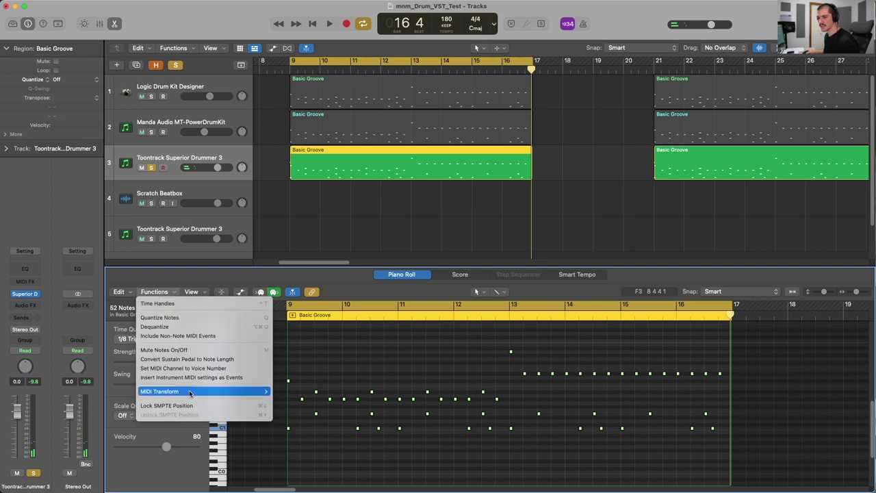
mouse_move(260, 391)
left_click(312, 404)
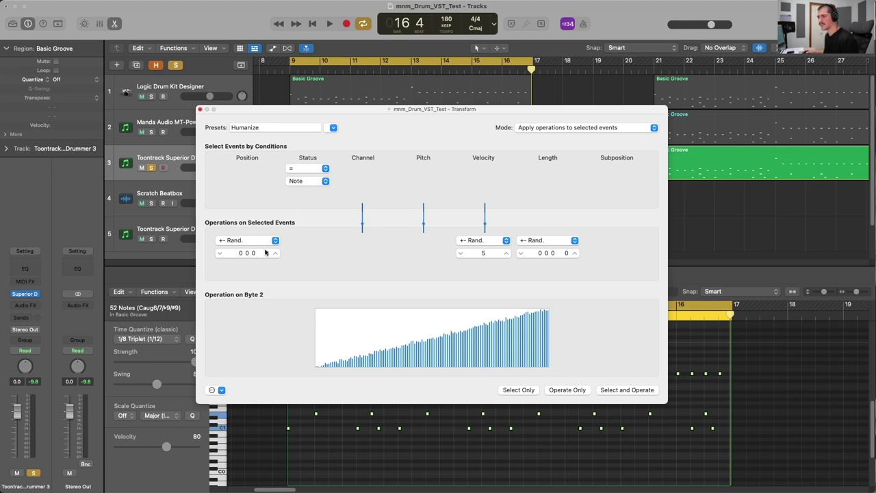
Set the position randomization to 5 ticks, apply Humanize to the selected notes and close the transform window
scroll(266, 253, "up", 4)
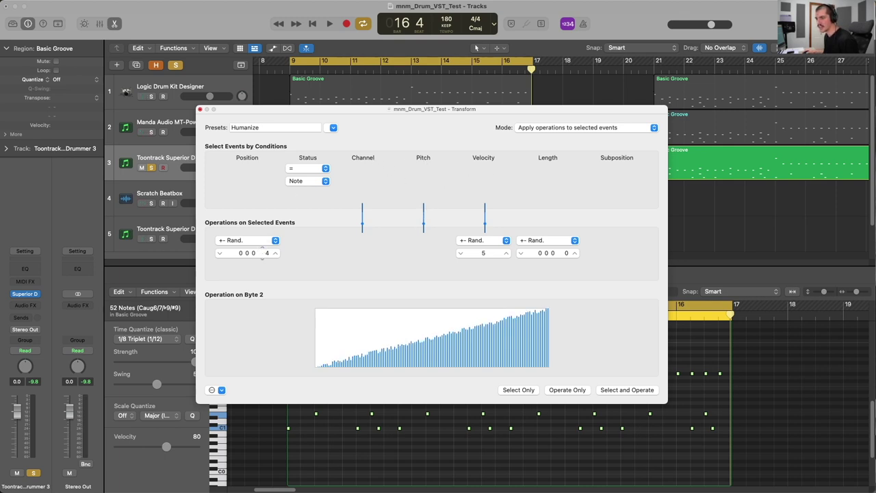
scroll(265, 253, "up", 2)
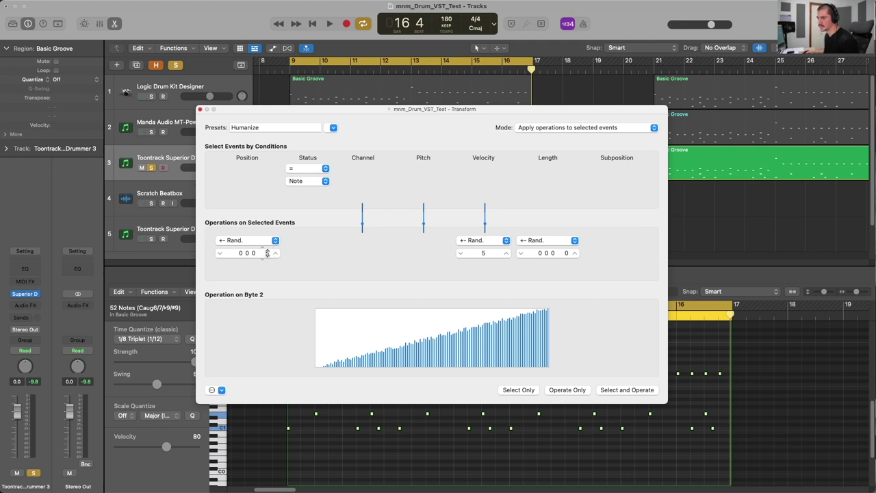
left_click(565, 390)
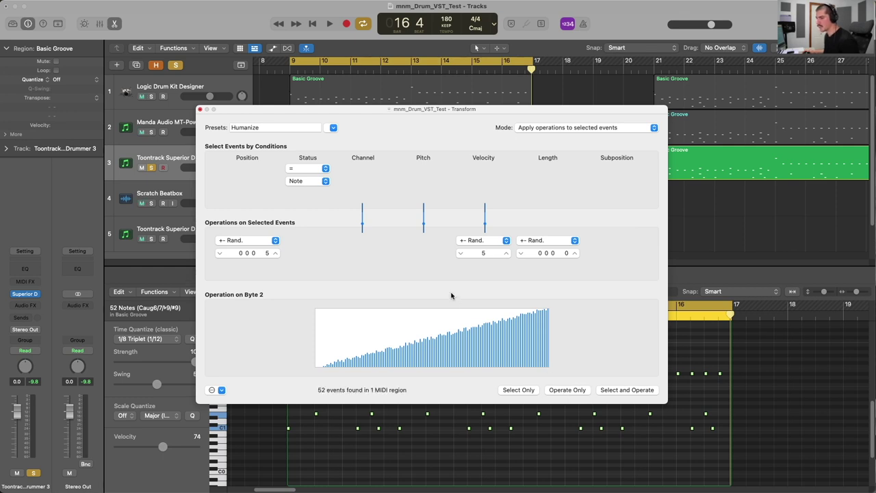
left_click(198, 109)
Inspect the timing offsets and velocities of the individual notes at bar 11 and of the snare hit on bar 11 beat 3
left_click(400, 305)
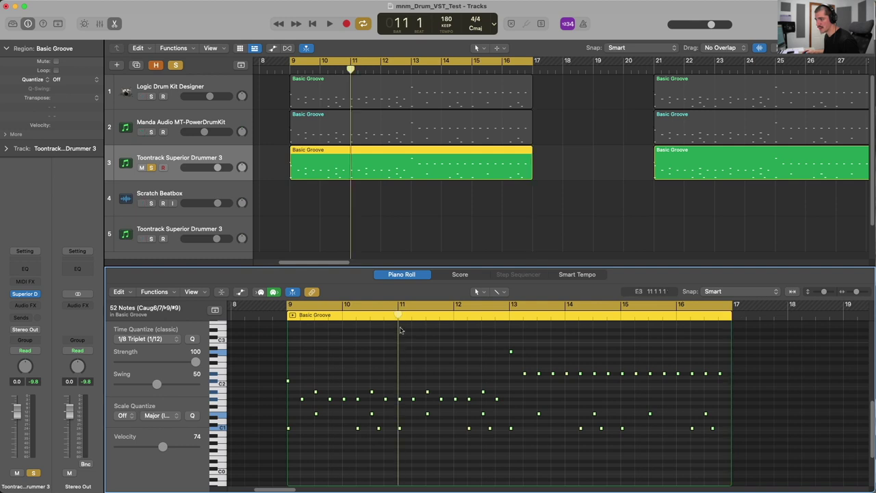
scroll(405, 351, "up", 3)
scroll(405, 349, "up", 3)
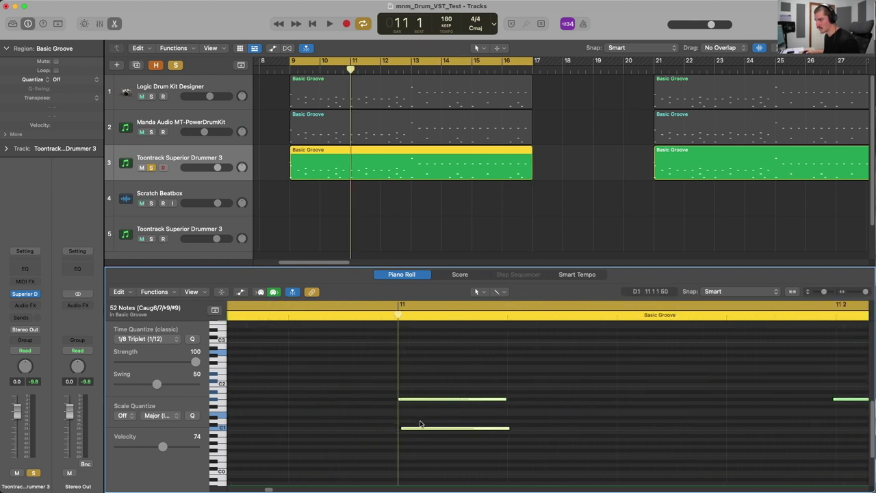
left_click(439, 435)
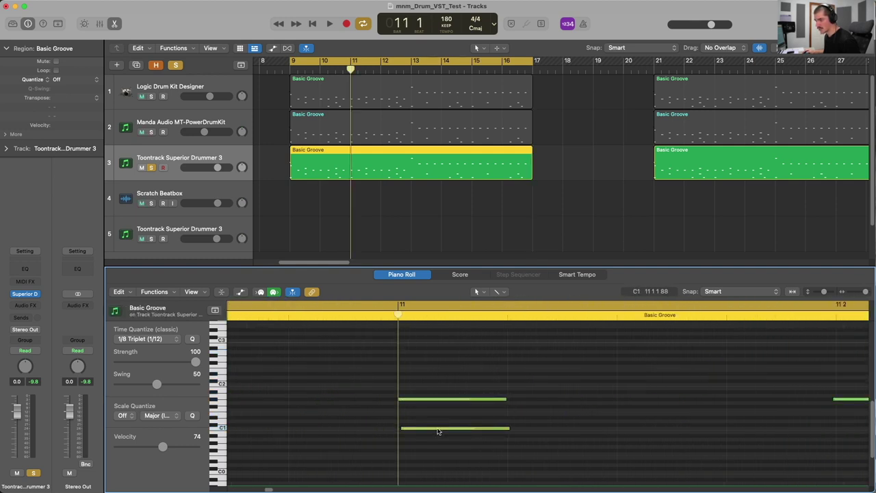
left_click(439, 428)
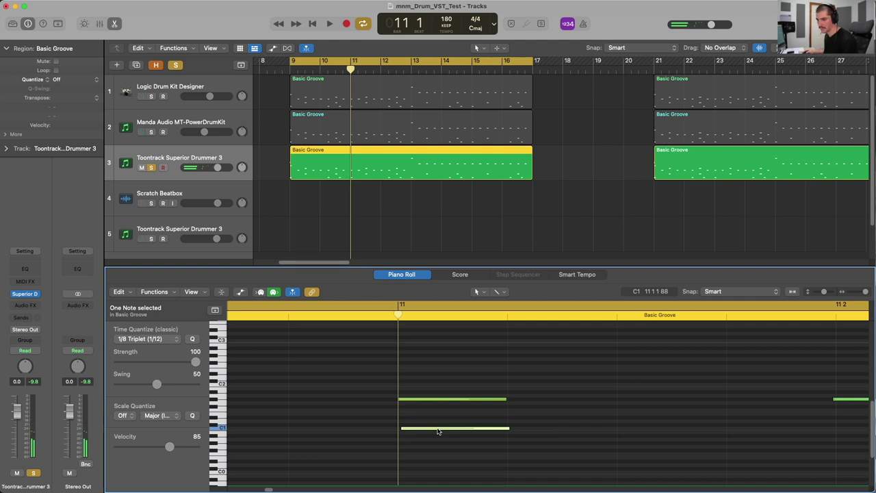
left_click(439, 400)
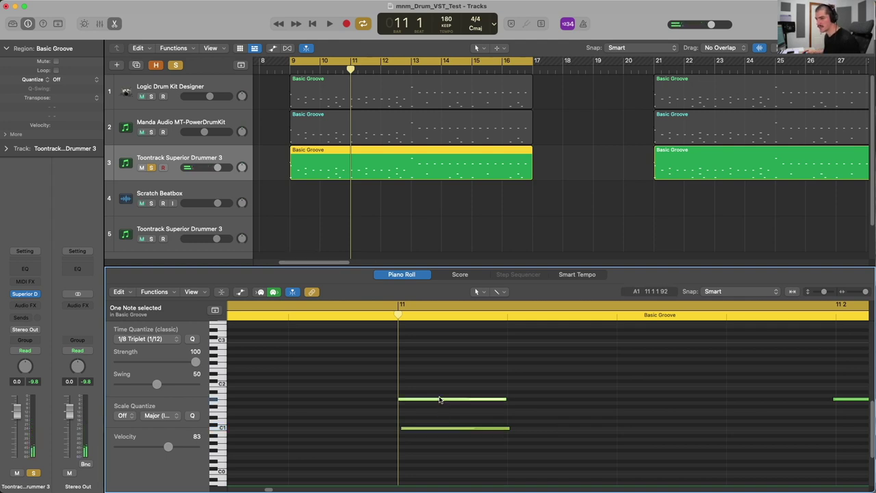
scroll(481, 393, "down", 3)
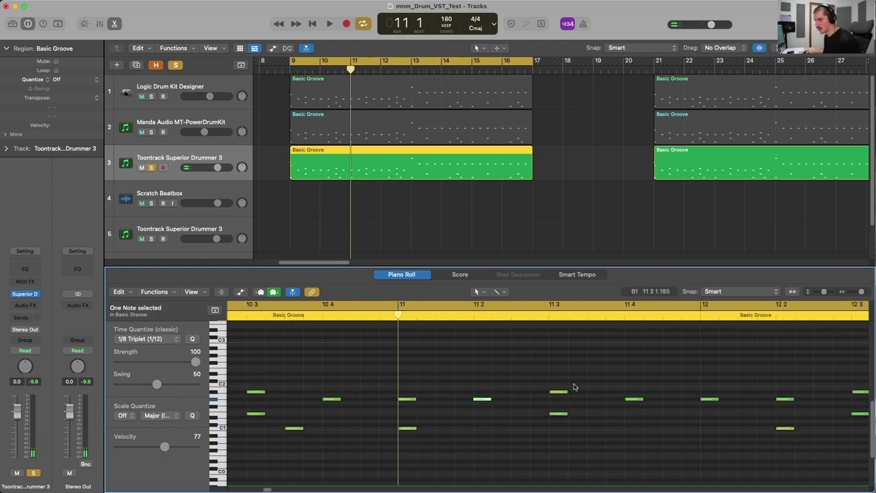
left_click(559, 413)
left_click(559, 411)
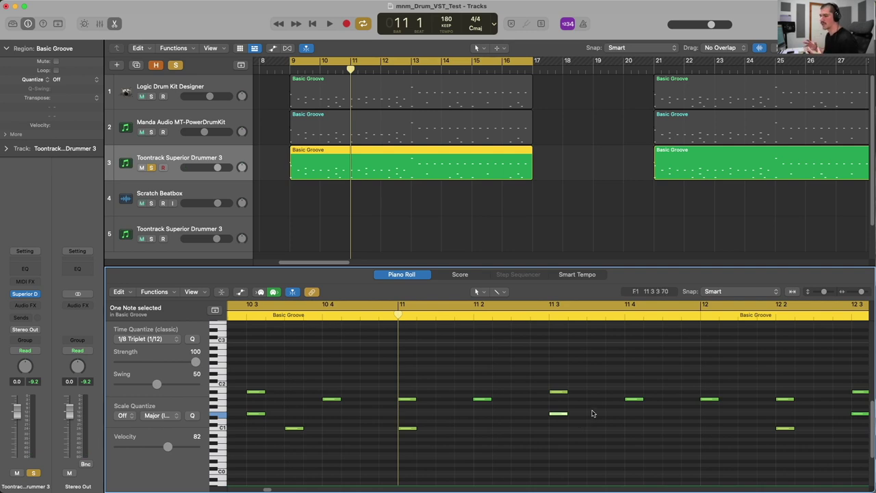
Play the humanized groove over its full eight bars in the piano roll and stop playback
key("super+Left")
key("super+Left")
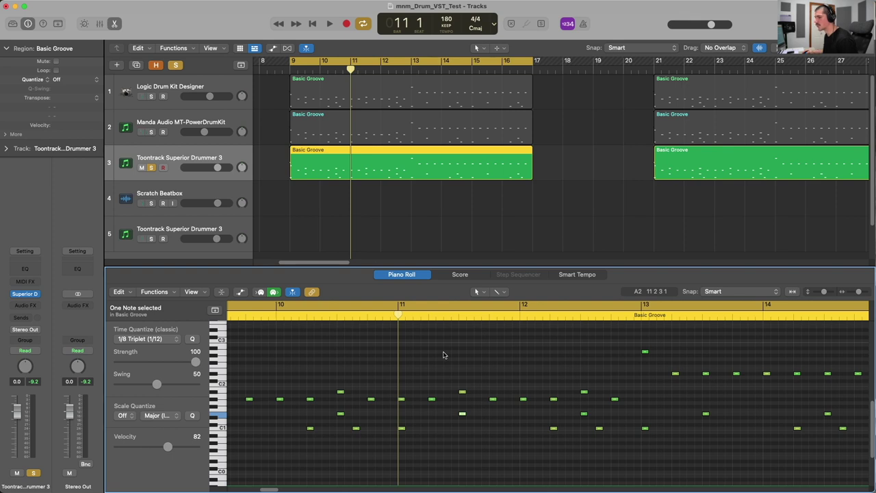
key("space")
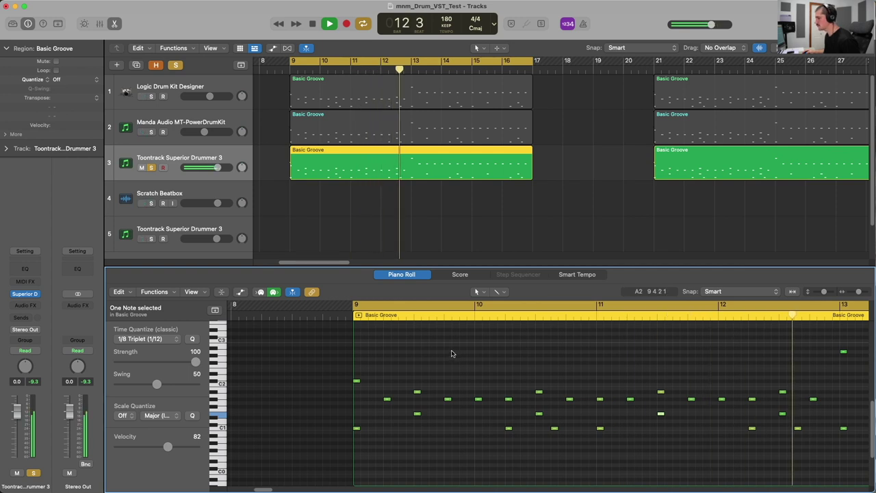
key("super+Left")
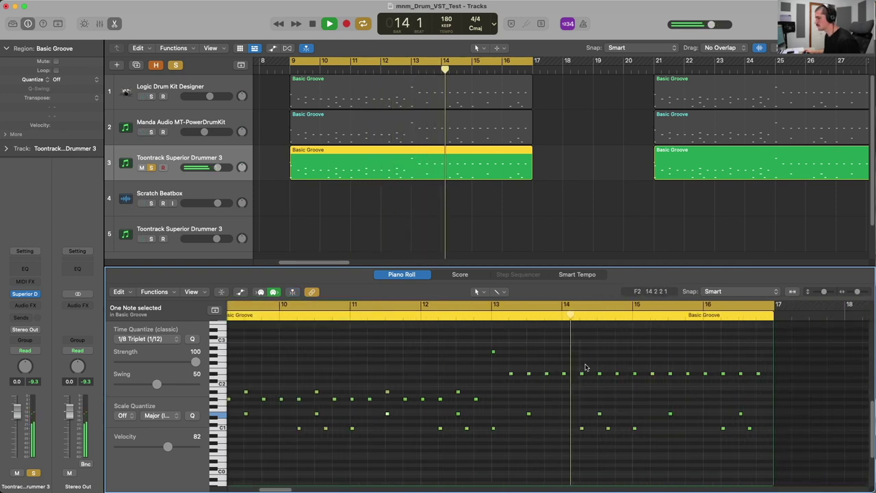
scroll(554, 362, "left", 3)
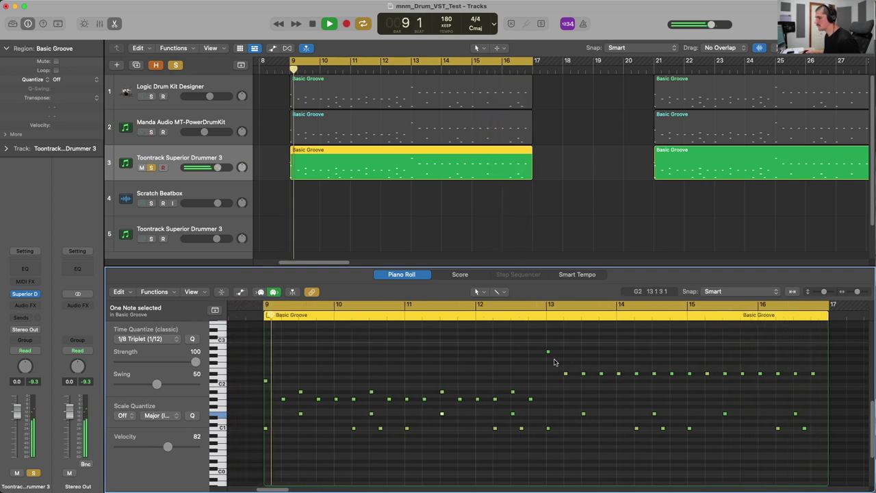
key("space")
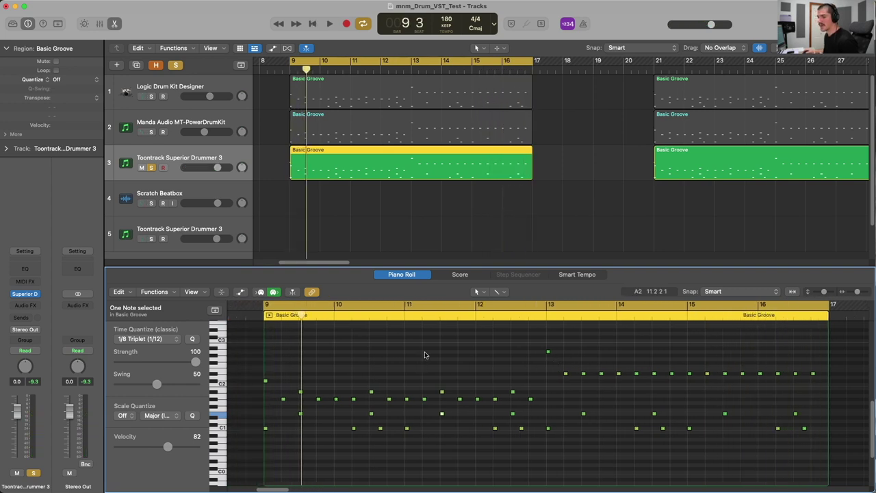
Select all notes of the Basic Groove region, play the humanized groove in the piano roll up to bar 12 and deselect the notes
left_click(409, 316)
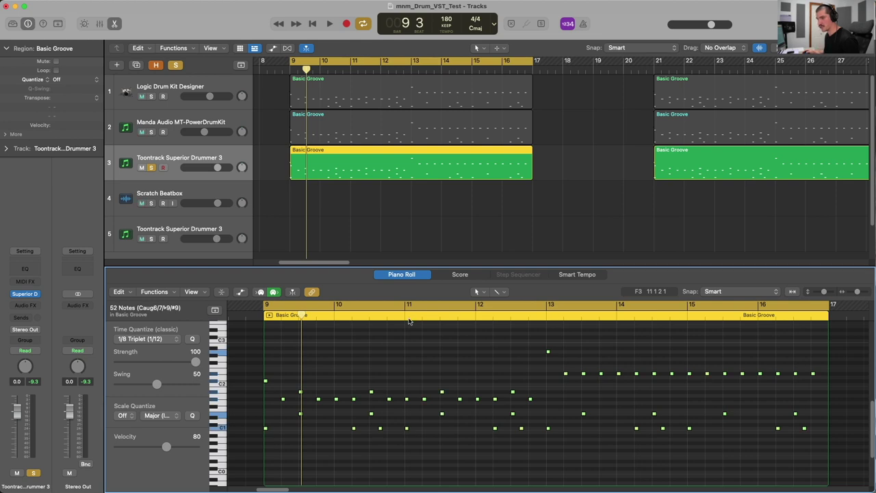
key("space")
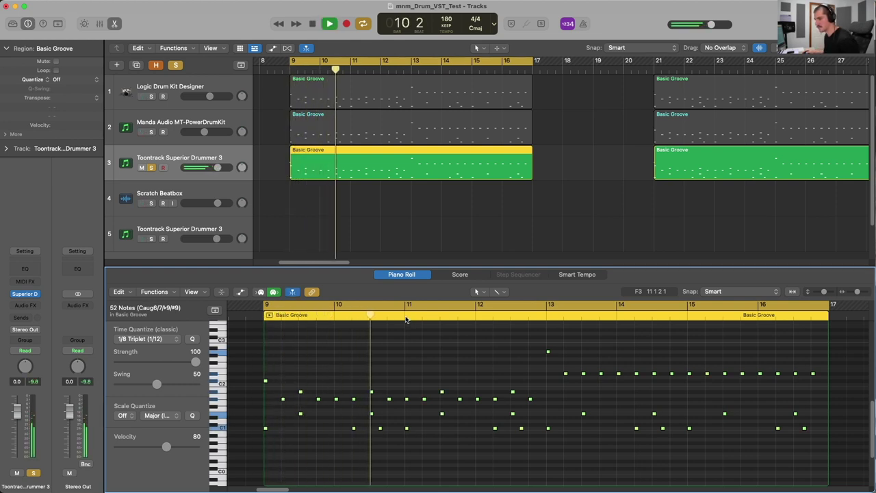
key("space")
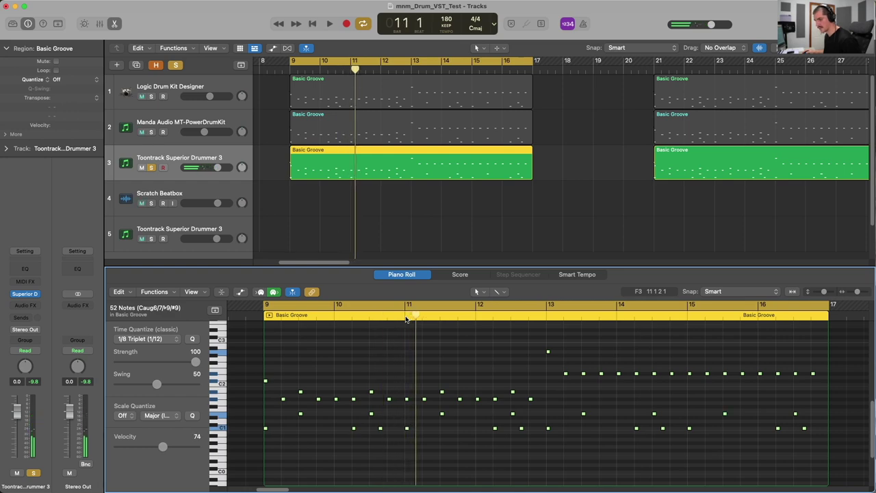
key("space")
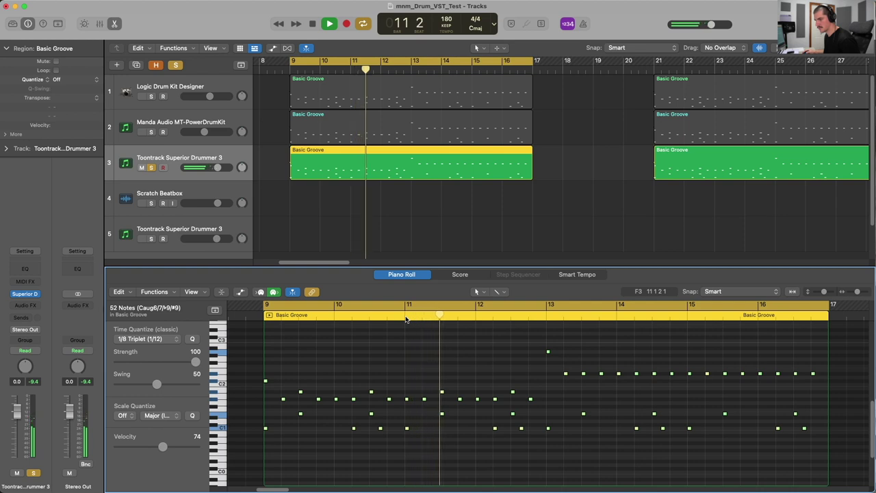
key("space")
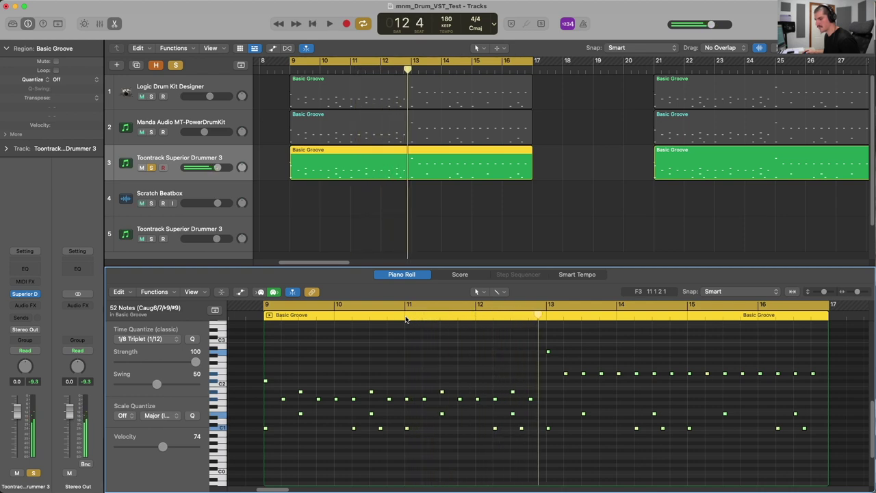
left_click(273, 367)
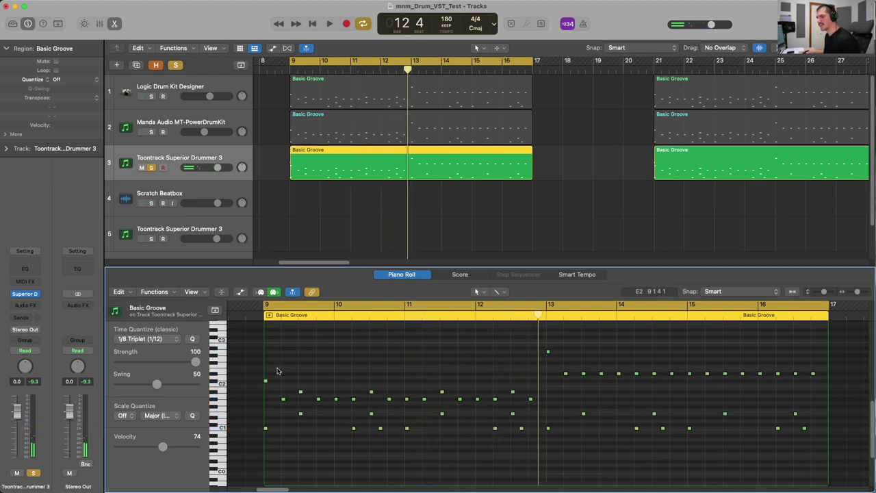
Shift the cymbal and kick notes at bar 9 slightly later so both start just after the bar line
left_click(259, 312)
key("super+Right")
key("super+Right")
key("super+Right")
key("super+Right")
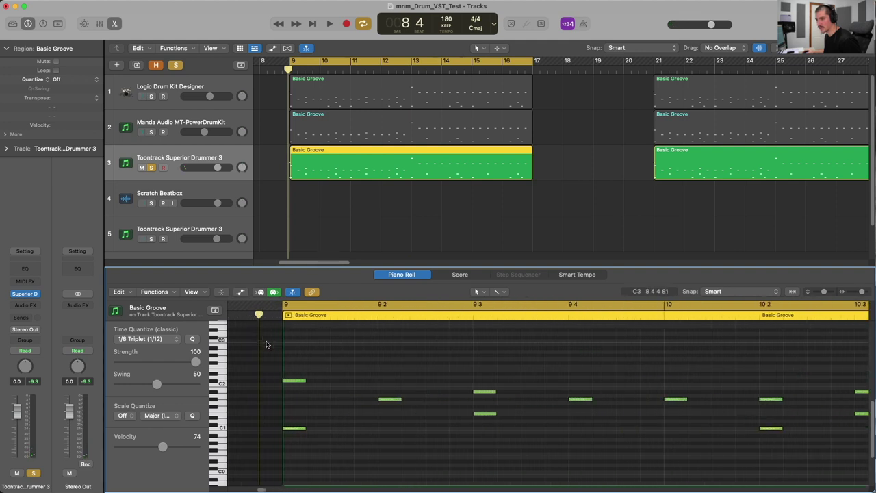
key("super+Right")
key("super+Right")
left_click(405, 380)
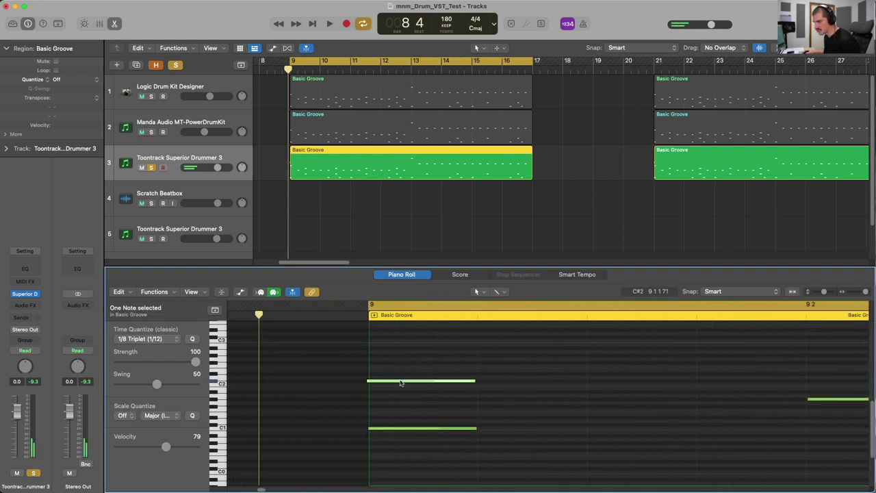
left_click_drag(405, 383, 409, 383)
left_click(387, 430)
left_click_drag(386, 431, 386, 431)
key("super+Left")
key("super+Left")
key("super+Left")
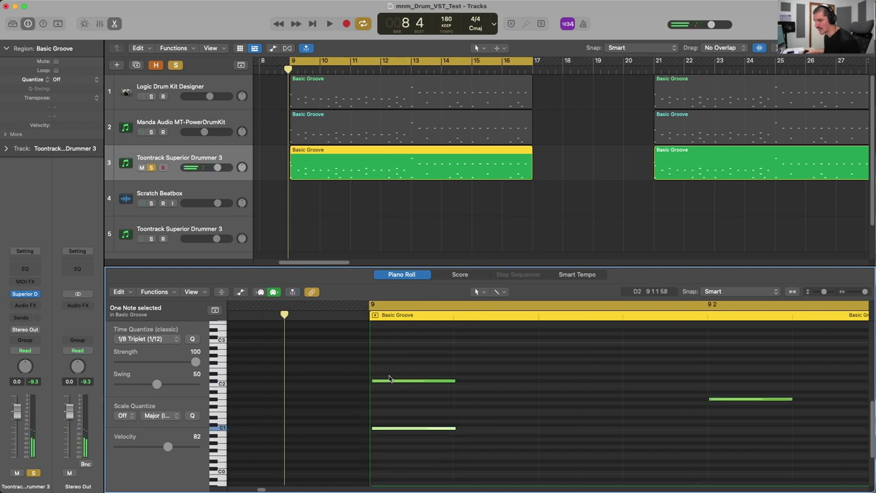
Play the adjusted groove from just before bar 9 into bar 11 and stop playback
key("space")
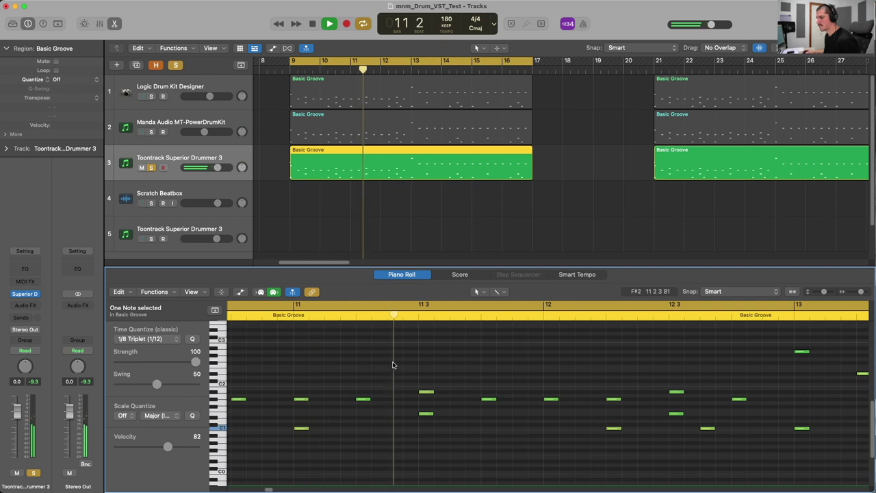
key("space")
key("super+Left")
key("super+Left")
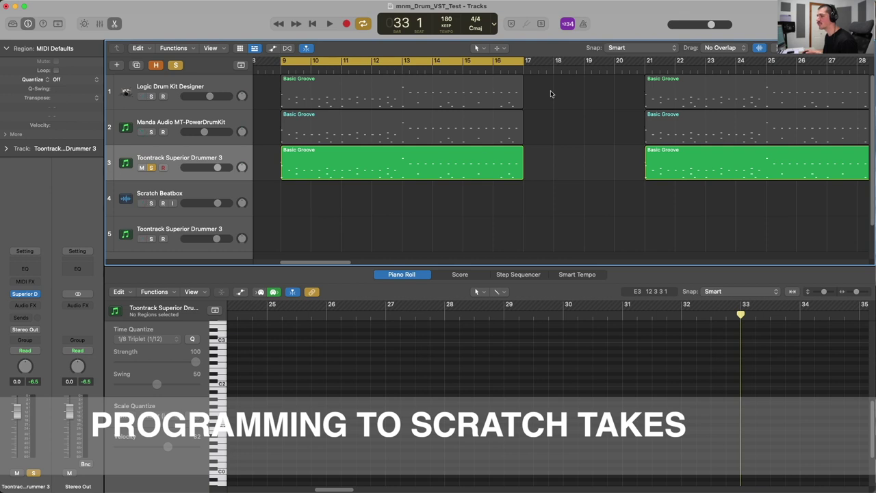
Set the cycle range to bars 33 to 41, over the Superior Drummer 3 region and the Scratch Beatbox takes
scroll(550, 93, "right", 10)
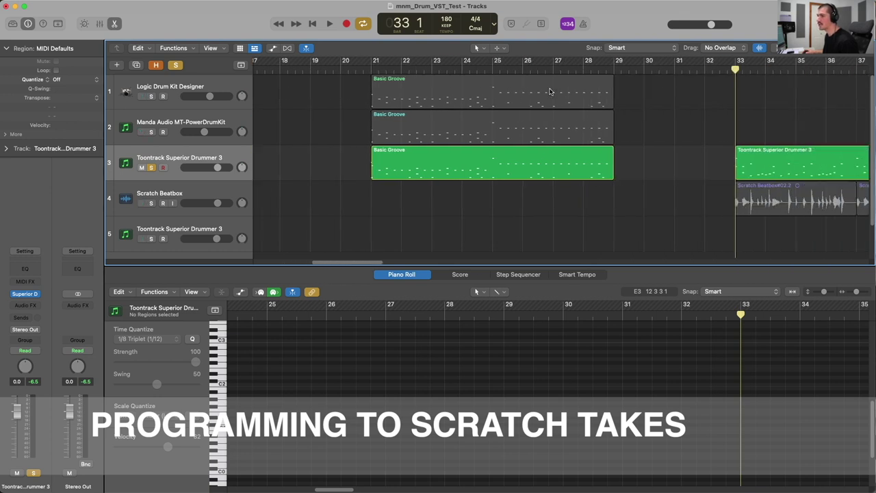
scroll(549, 91, "right", 10)
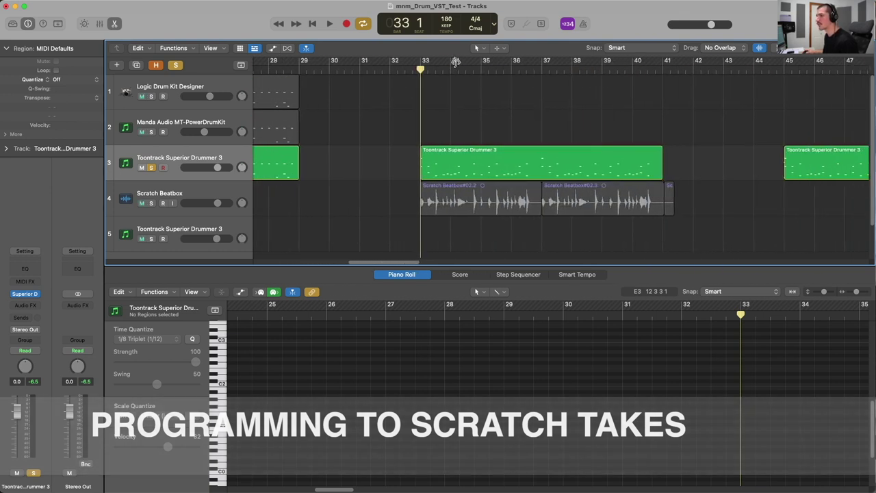
left_click_drag(351, 63, 583, 61)
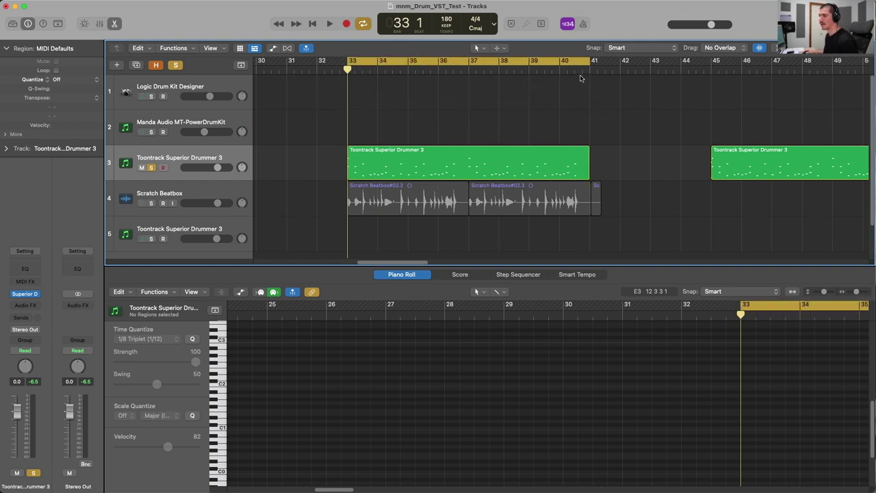
Solo the Scratch Beatbox track instead of Superior Drummer 3, listen to the beatbox take from bar 33 and return to the cycle start
left_click(151, 168)
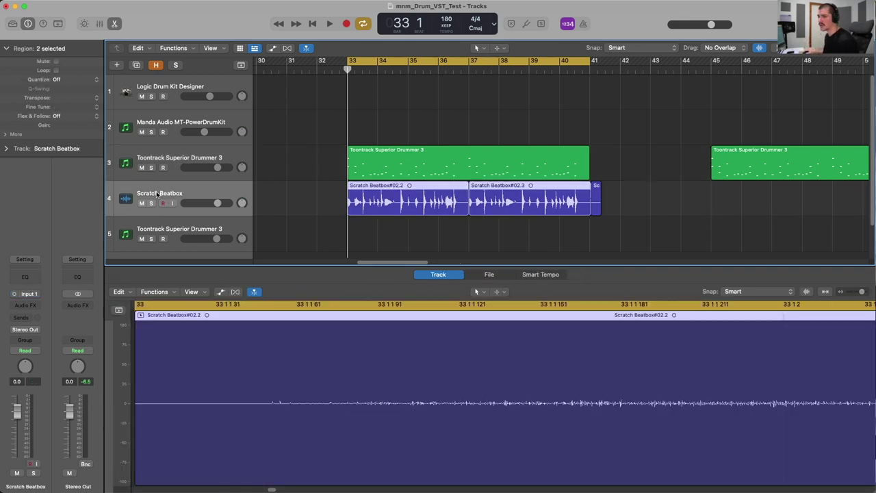
left_click(161, 195)
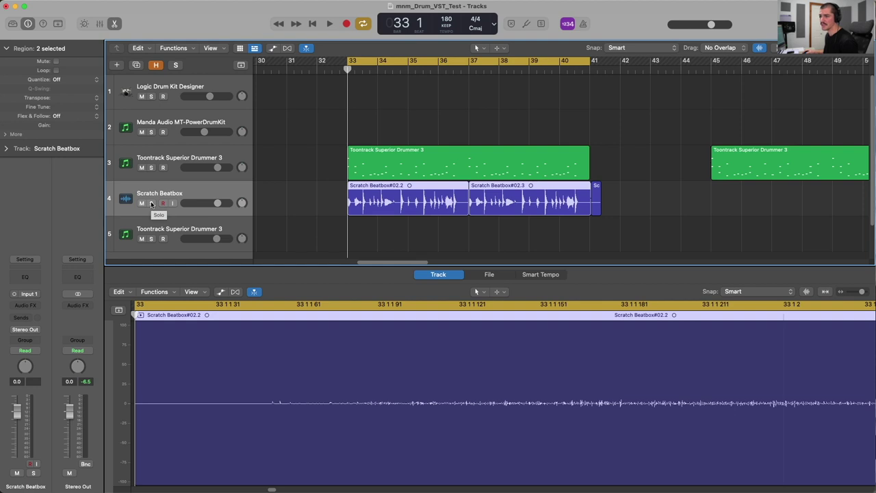
left_click(151, 203)
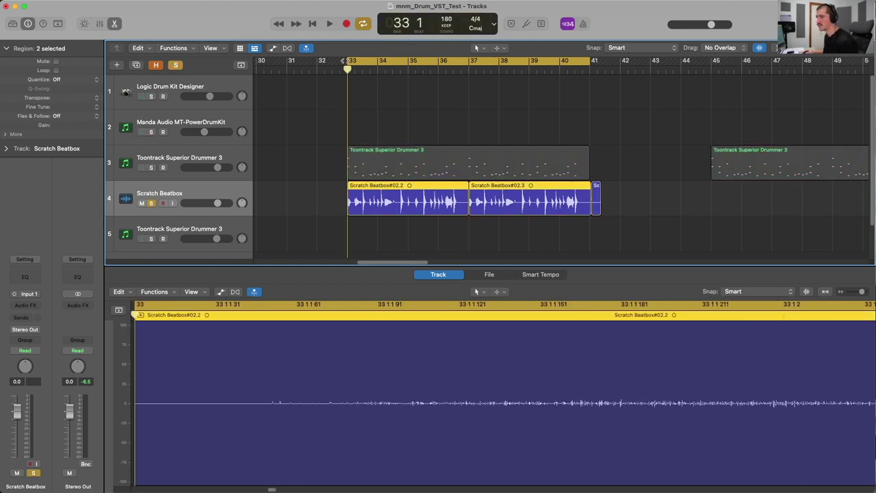
key("space")
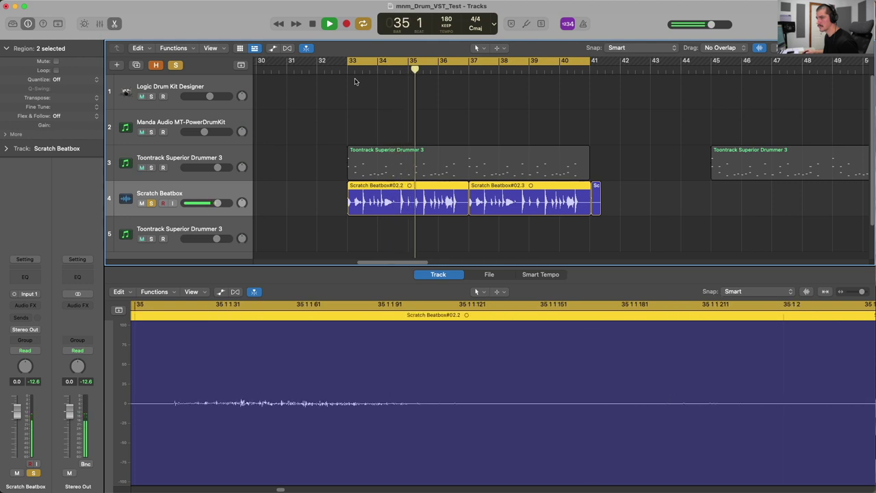
key("space")
key("Return")
Solo the third track, Superior Drummer 3, alongside Scratch Beatbox and play both together from bar 33 to compare their timing
key("super+Right")
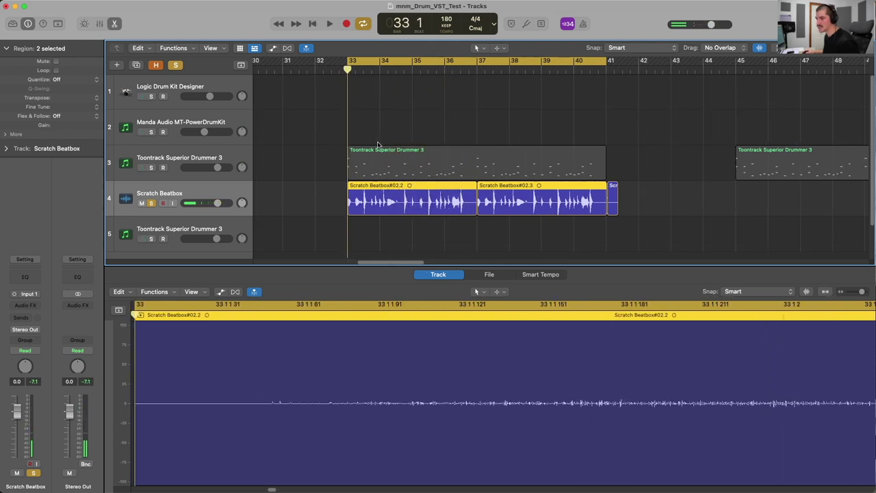
key("super+Right")
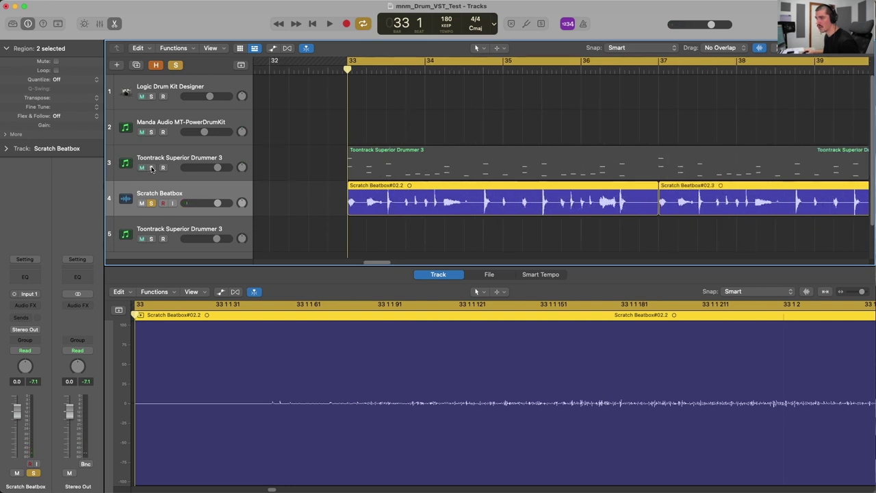
left_click(460, 166)
key("super+Right")
key("super+Right")
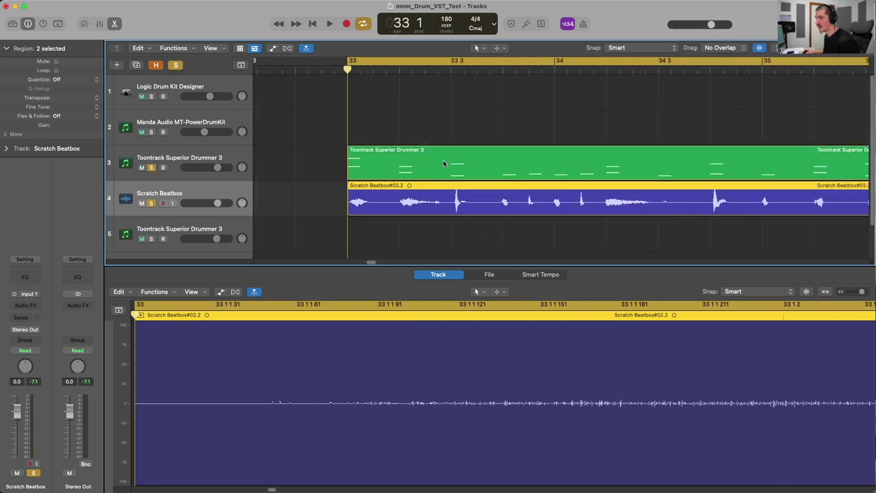
key("space")
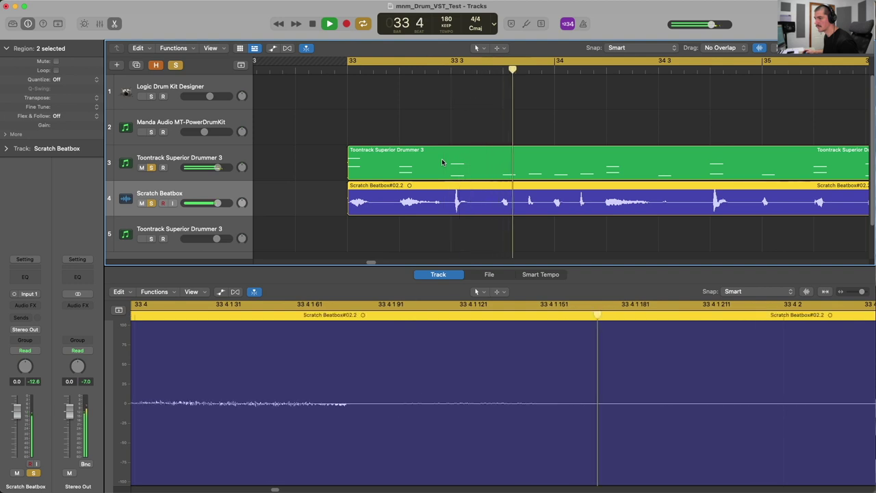
key("super+Left")
key("super+Left")
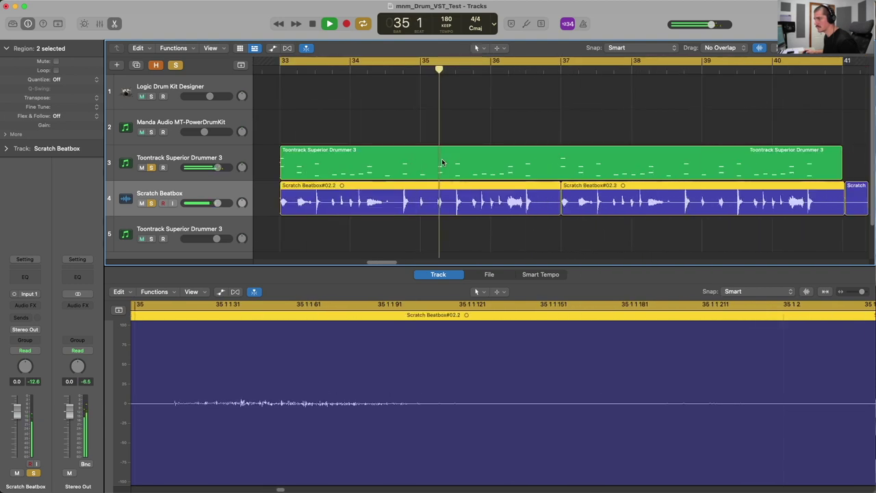
Take Scratch Beatbox out of solo, bring up the Superior Drummer 3 region's notes in the piano roll and stop playback
left_click(152, 203)
left_click(152, 203)
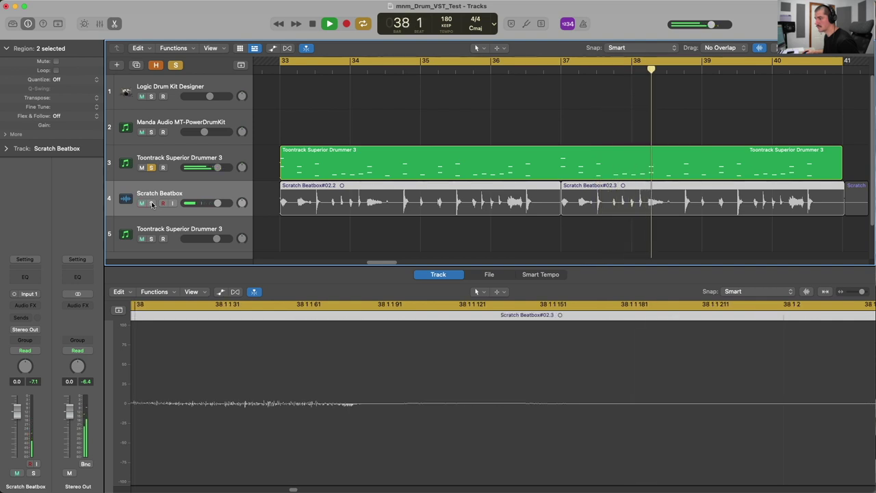
left_click(312, 162)
scroll(392, 404, "down", 5)
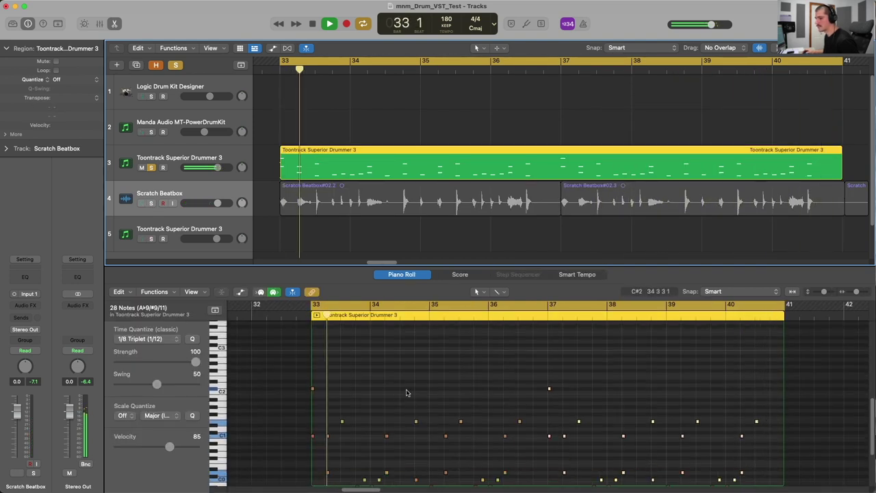
key("space")
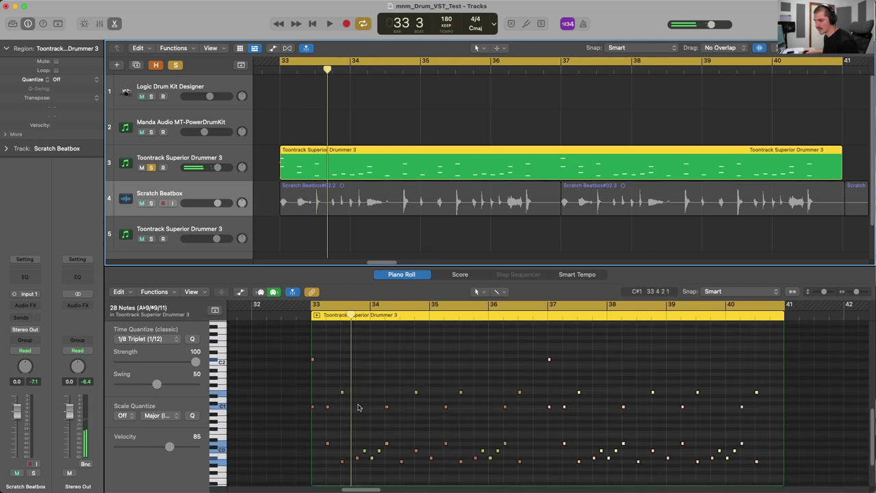
left_click(593, 393)
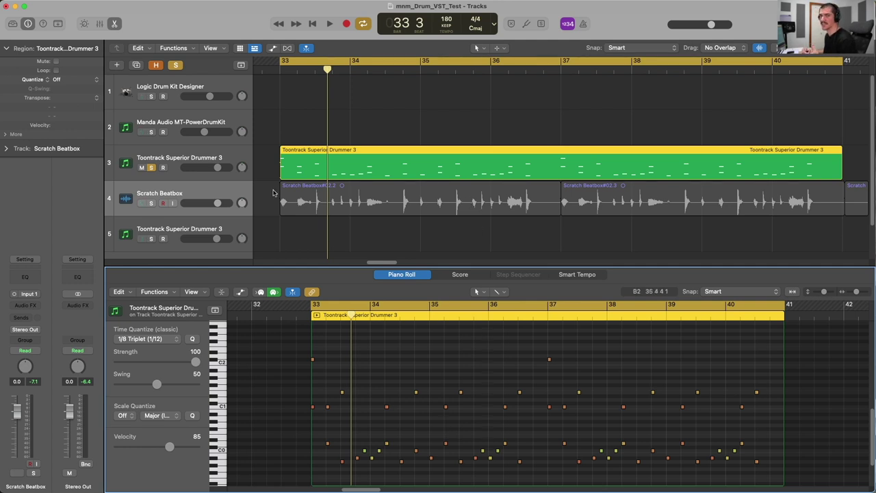
Play the programmed Superior Drummer 3 part on its own through to bar 40 and stop playback
key("space")
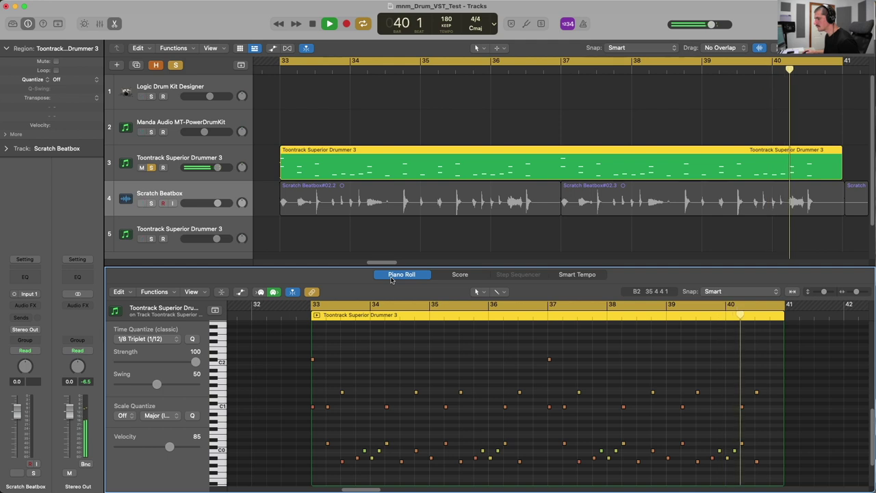
key("space")
key("super+Right")
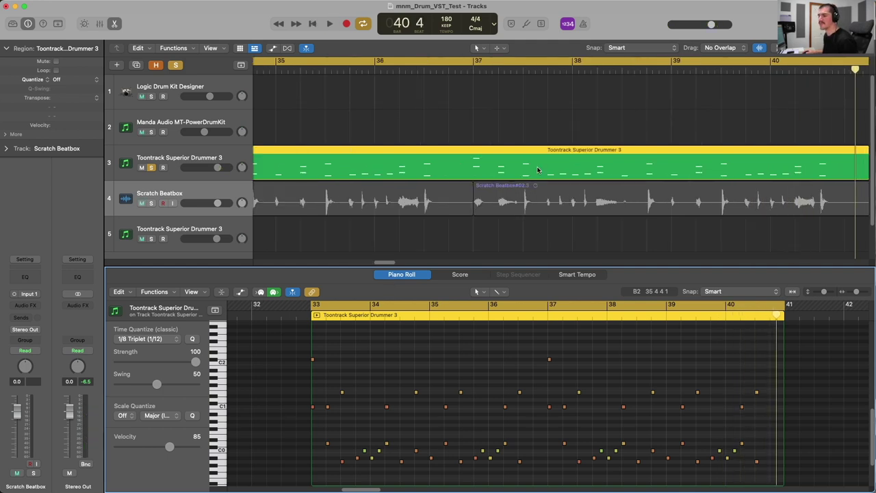
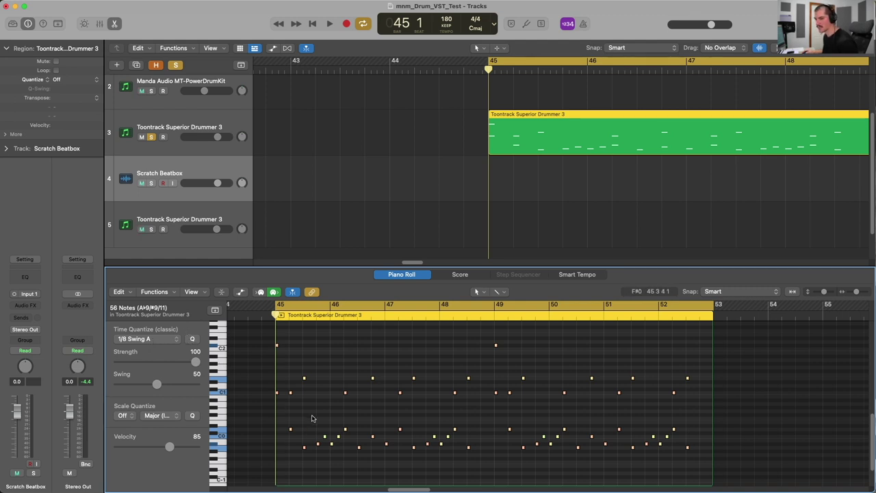
Try swing amounts of 8 and 86 on the selected notes of the bar 45 region and return the swing to 50
key("super+Right")
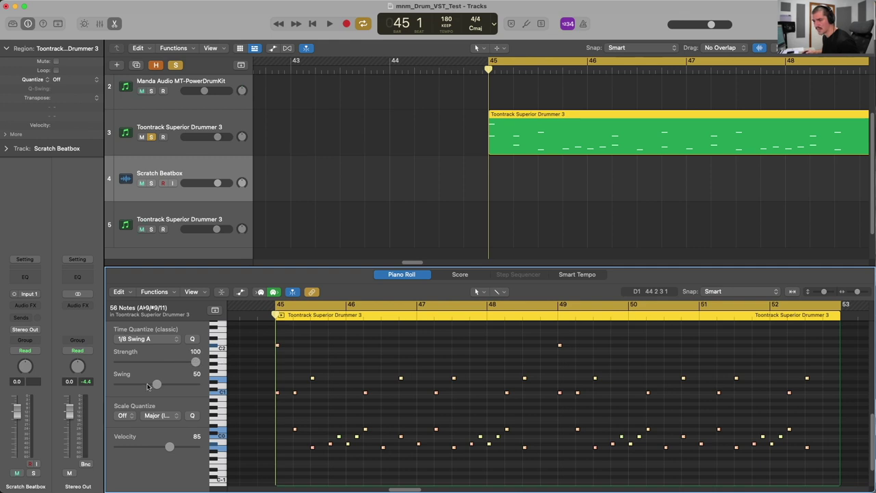
left_click_drag(157, 386, 132, 384)
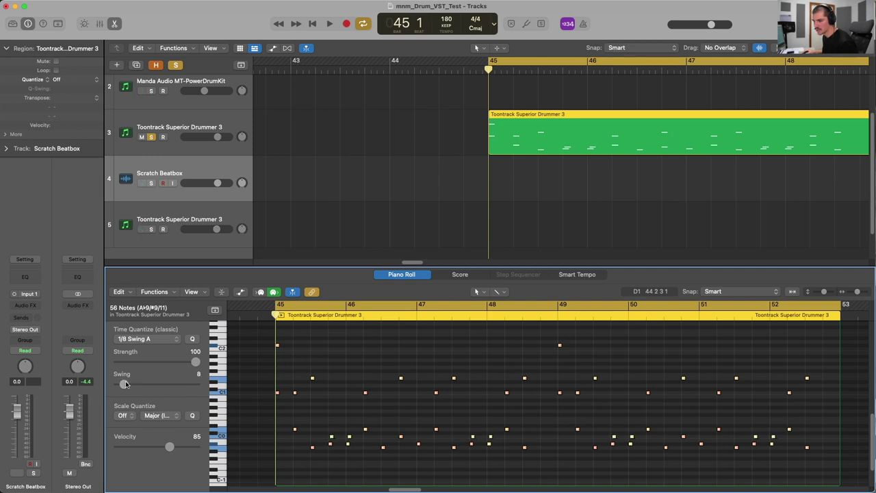
left_click_drag(125, 384, 186, 386)
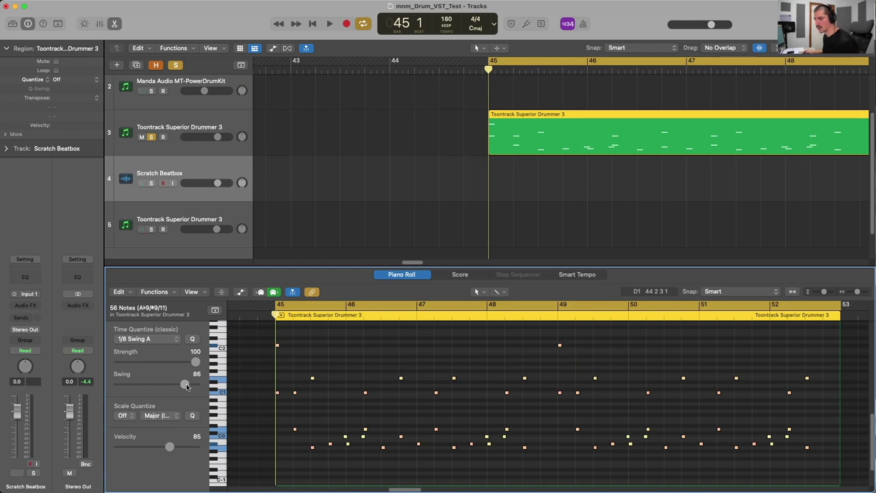
left_click_drag(185, 386, 158, 385)
Play the region from bar 45 and set the swing of its selected notes to 44 during playback
key("space")
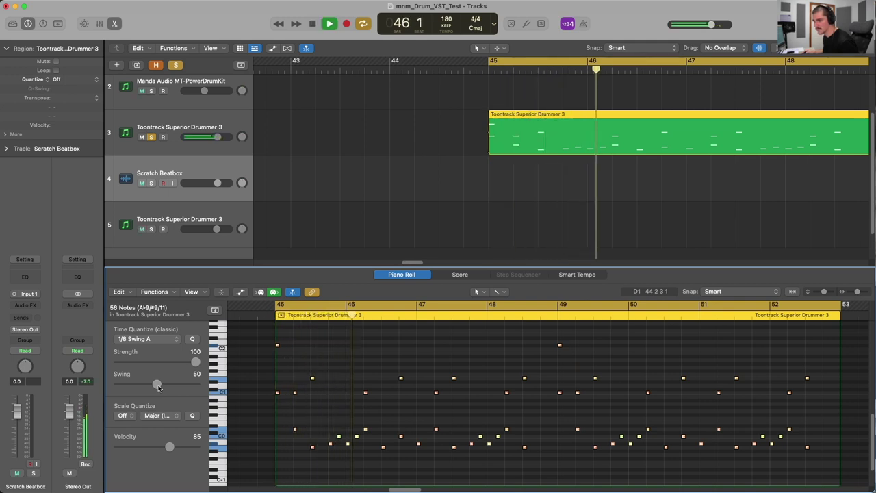
mouse_move(158, 385)
left_mouse_down()
mouse_move(141, 385)
mouse_move(154, 385)
left_mouse_up()
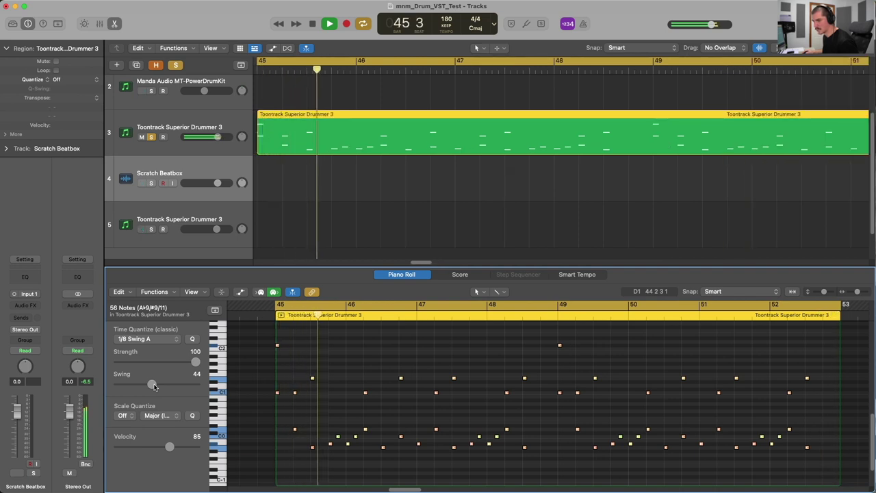
Try swing amounts of 50 and 61 on the selected notes during playback, settle on 57 and stop playback
left_click_drag(154, 387, 159, 387)
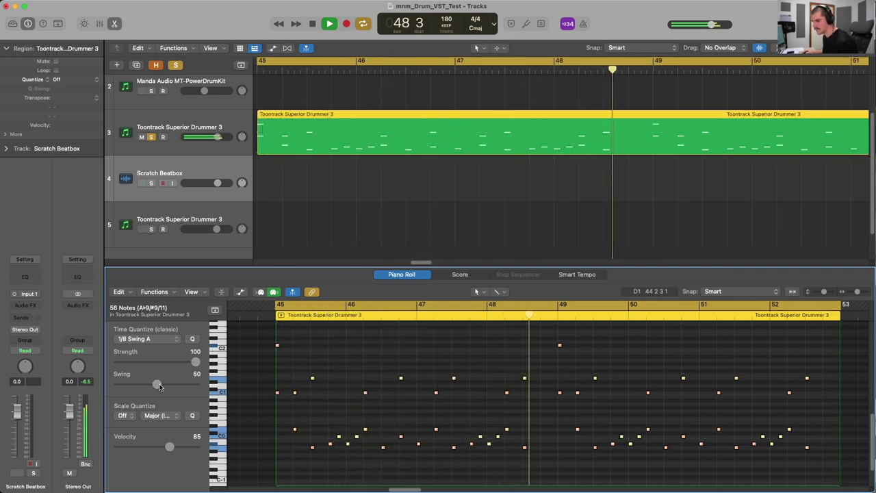
left_click_drag(159, 387, 169, 386)
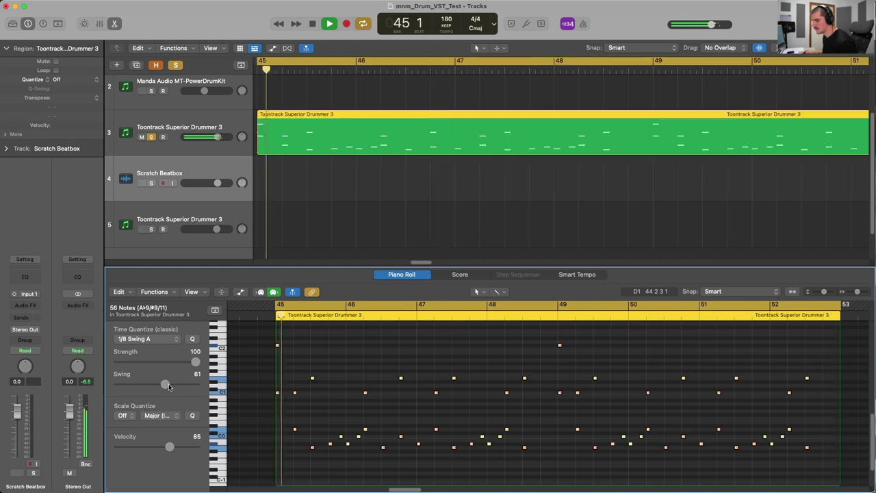
left_click_drag(166, 387, 162, 385)
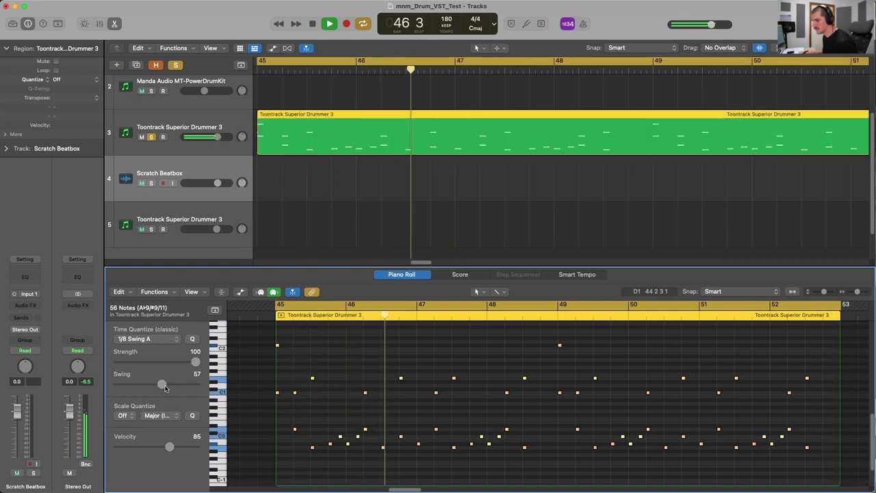
key("space")
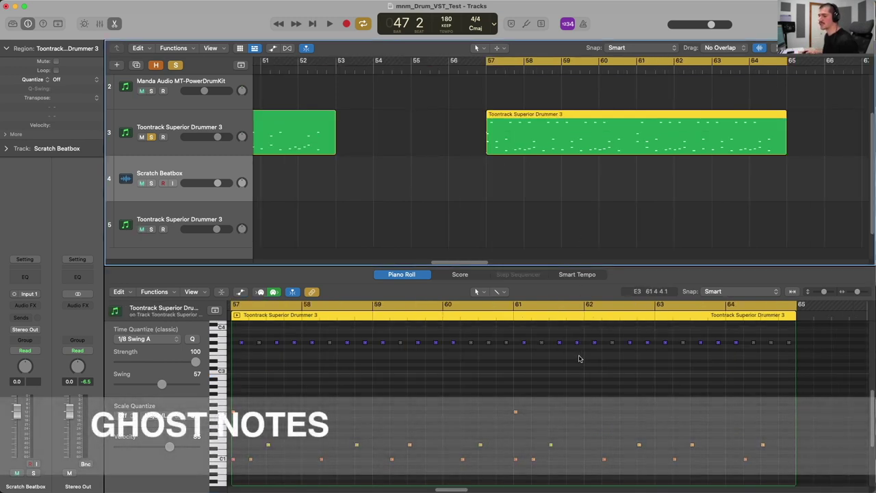
Audition the quiet ghost notes in bar 57 of the region and compare them with the full snare hit on beat 3
scroll(579, 358, "up", 2)
scroll(579, 358, "down", 1)
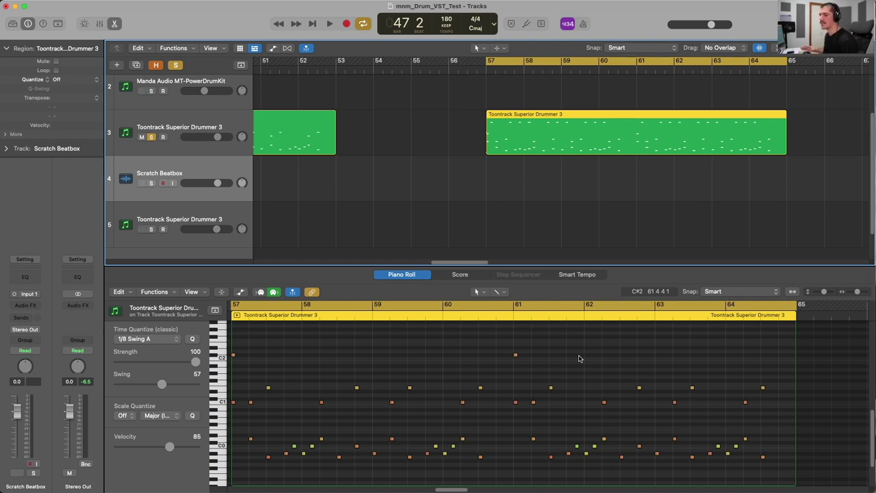
scroll(578, 359, "up", 3)
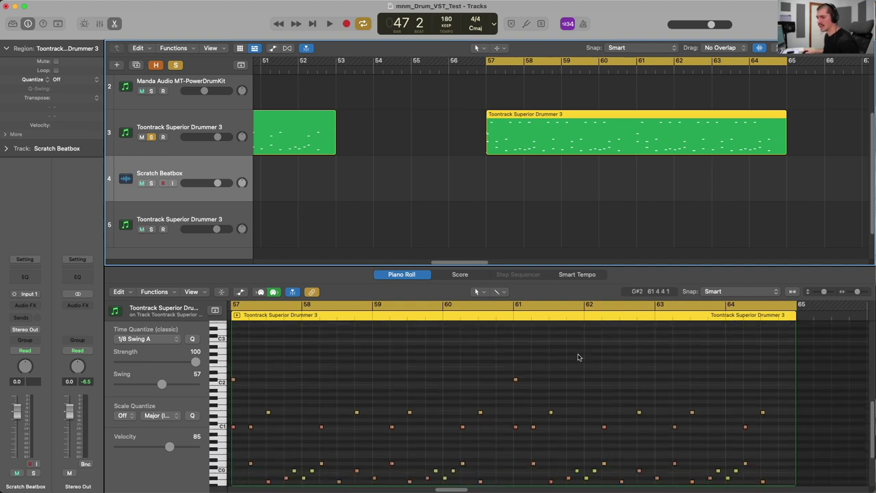
scroll(578, 357, "down", 1)
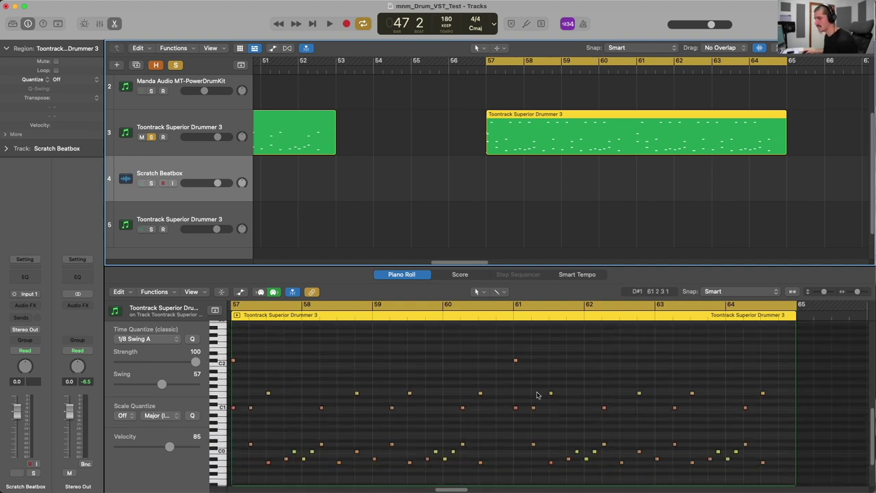
left_click(265, 349)
scroll(264, 350, "up", 10)
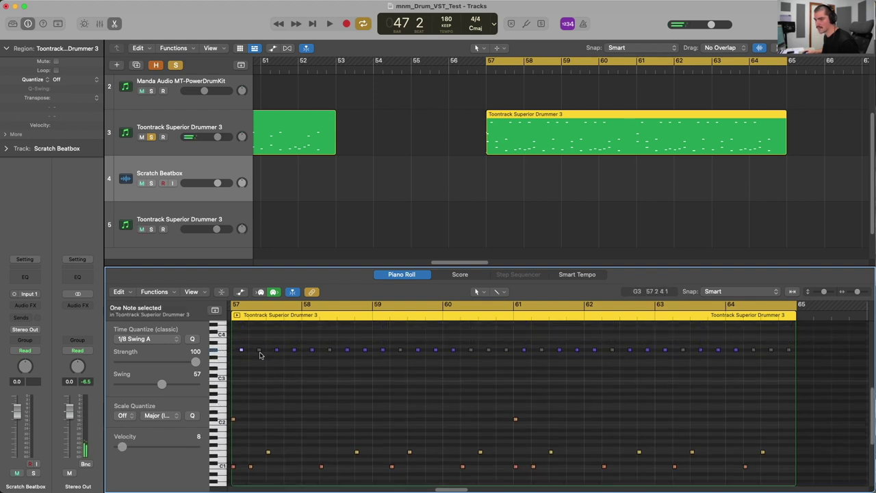
left_click(294, 350)
left_click_drag(295, 353, 312, 353)
scroll(246, 424, "down", 2)
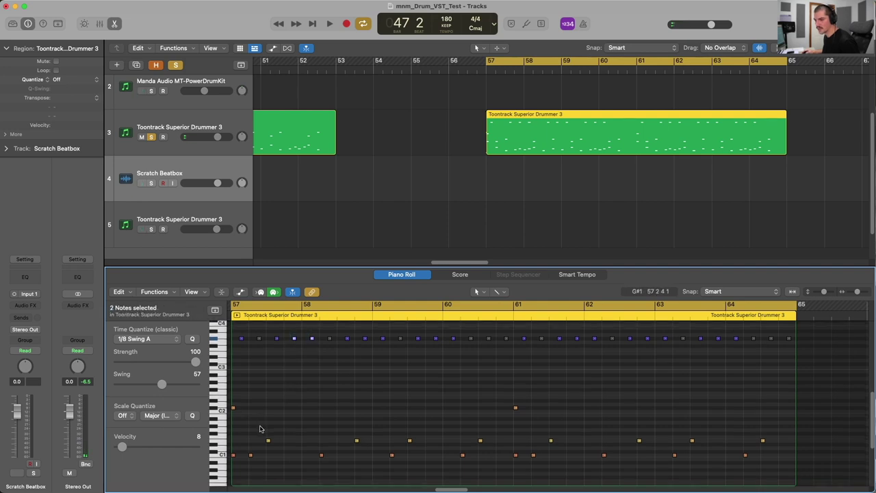
left_click(268, 438)
scroll(277, 385, "up", 1)
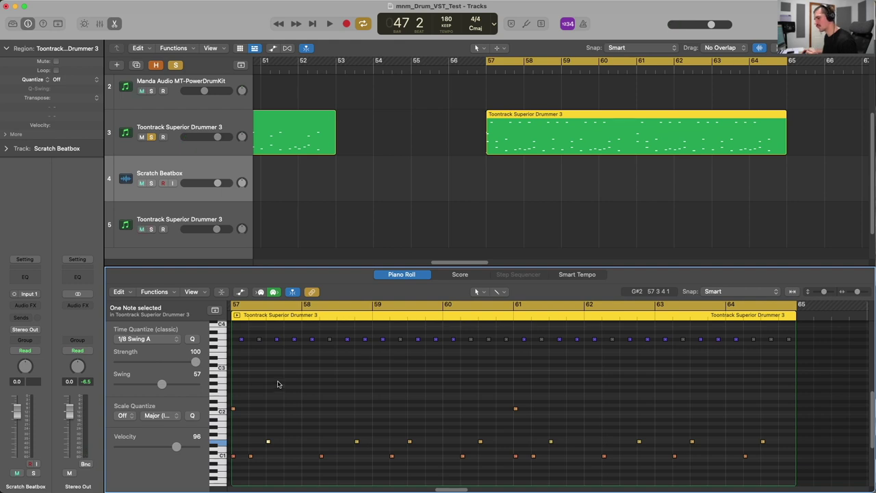
Inspect the ghost notes around bar 59 up close, select the region's whole ghost-note row and clear the selection
left_click(417, 317)
key("super+Right")
key("super+Right")
key("super+Right")
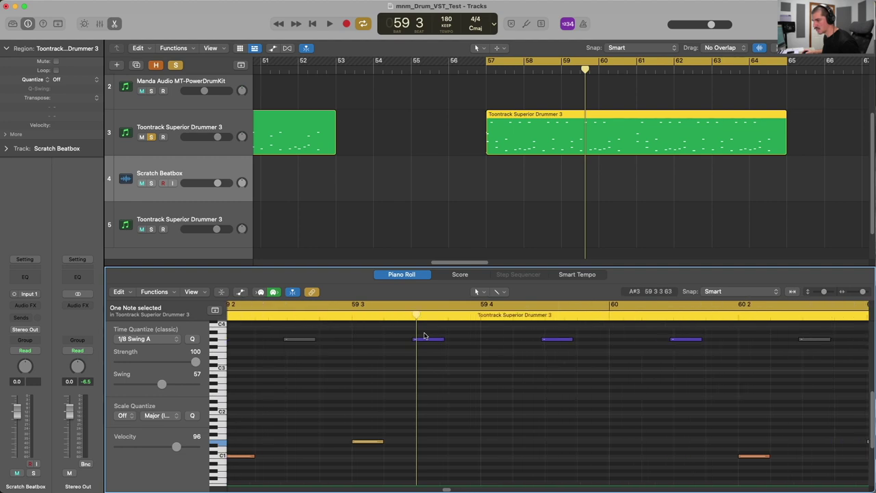
key("super+Left")
key("super+Left")
key("super+Left")
key("super+Left")
key("super+Left")
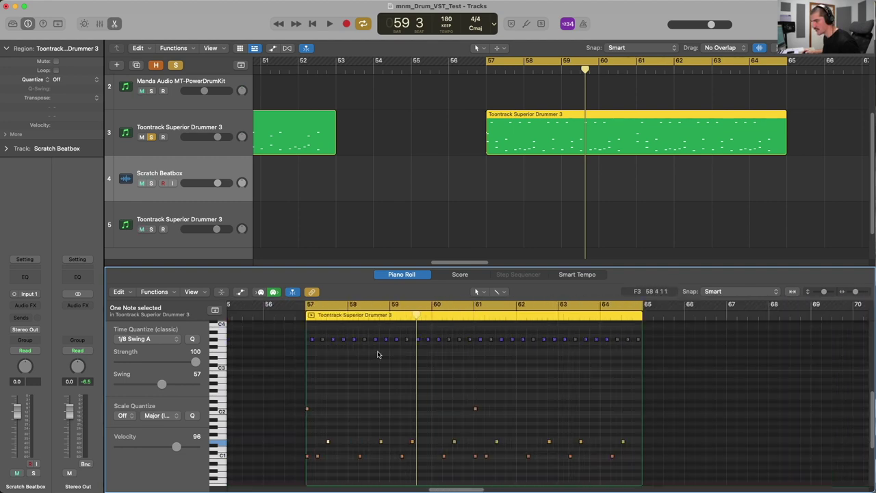
key("super+Left")
left_click_drag(627, 354, 295, 331)
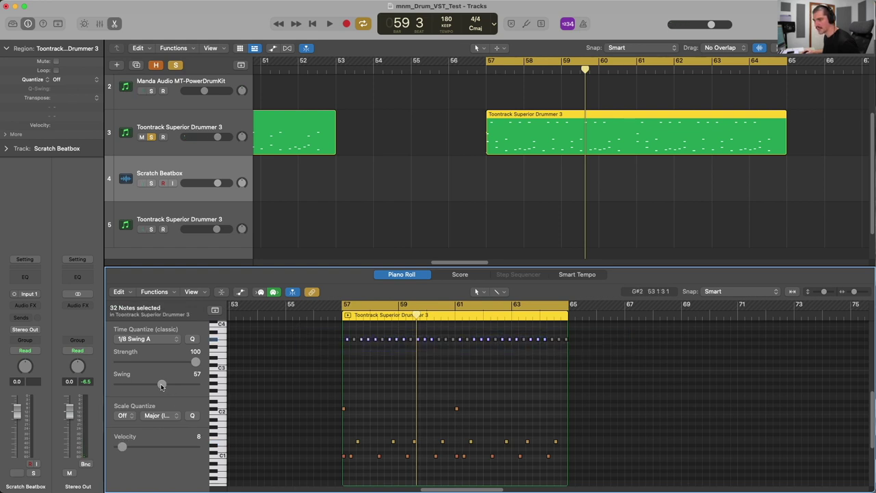
left_click(391, 369)
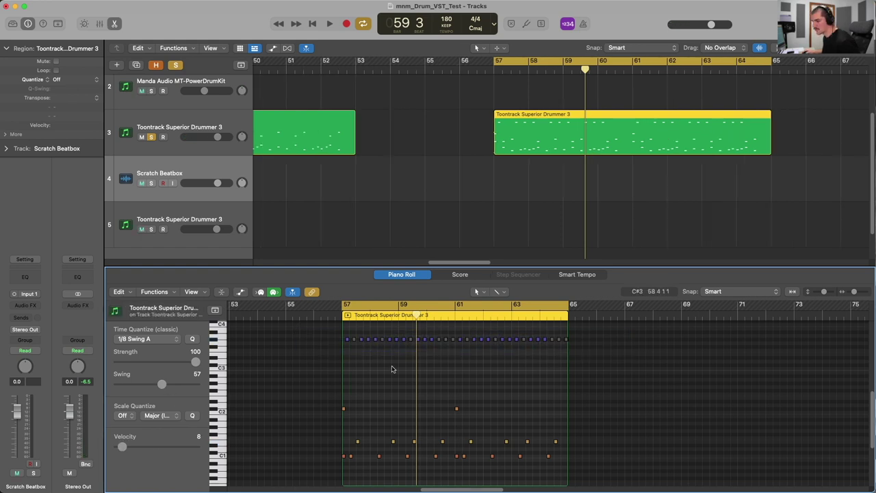
Delete all the greyed-out notes from the ghost-note row across bars 57 to 64, keeping the coloured ones
key("super+Right")
key("super+Right")
left_click(284, 339)
left_click(343, 339)
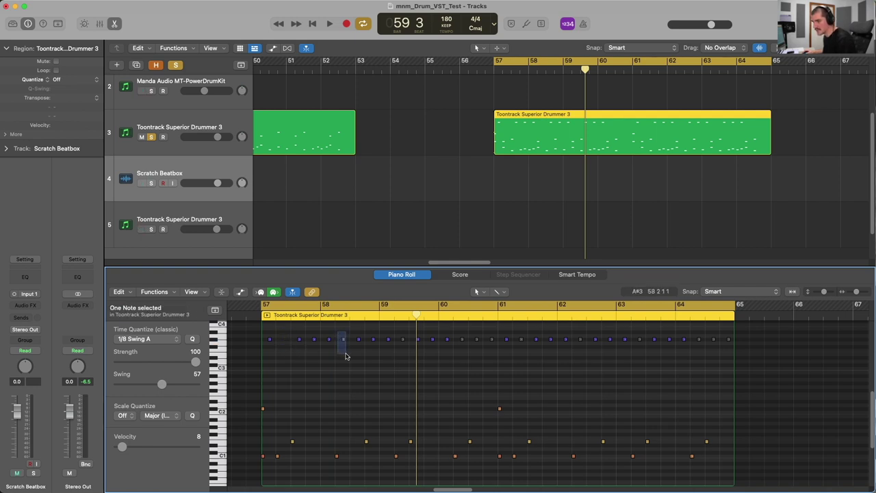
left_click(403, 339)
left_click(462, 339)
left_click(477, 339)
left_click(492, 339)
left_click(522, 338)
left_click(580, 339)
left_click(640, 335)
left_click_drag(695, 327, 749, 361)
Select the remaining ghost notes, play the region from bar 57 and stop playback around bar 60
left_click_drag(688, 353, 270, 329)
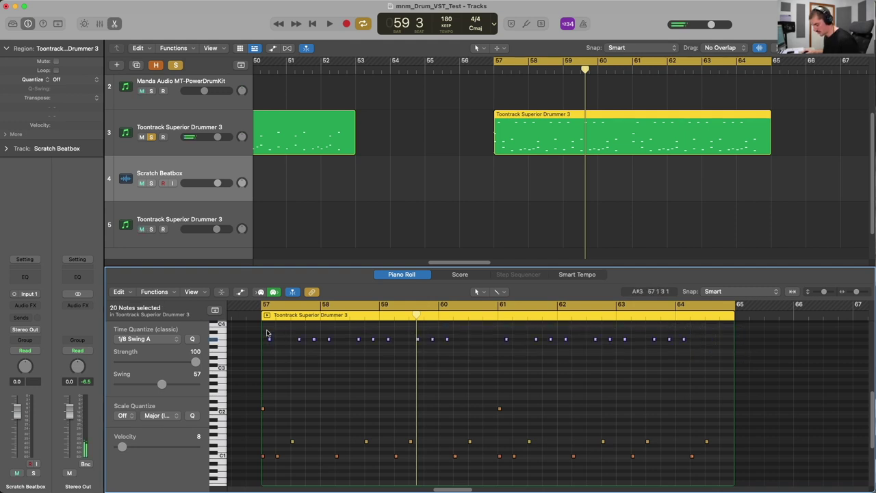
key("space")
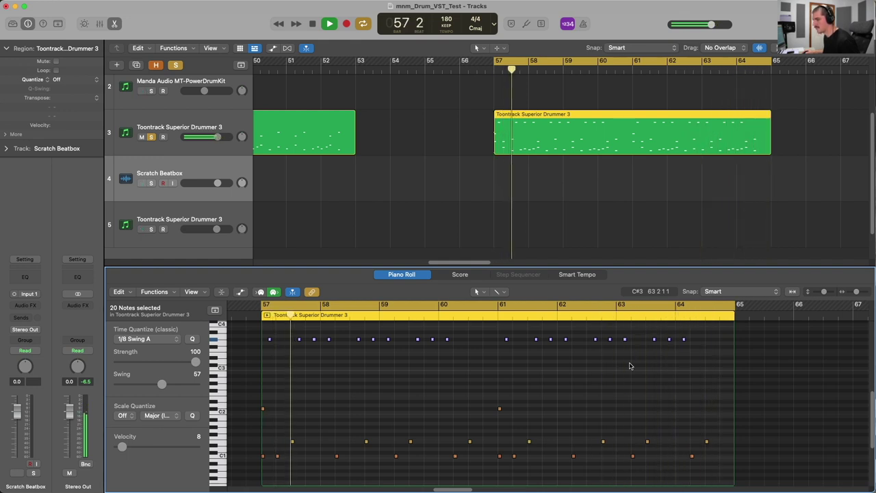
key("space")
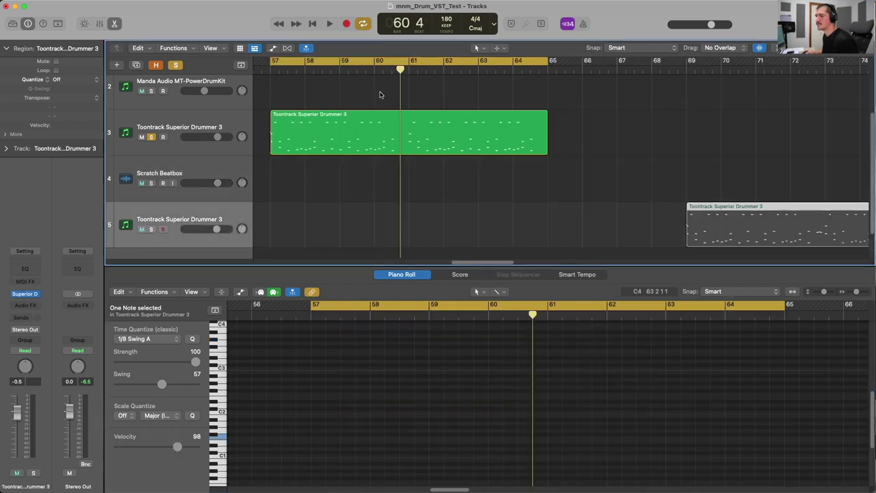
Move the solo from track 3 to track 5 and bring up the bar 69 region's notes in the piano roll
left_click(152, 137)
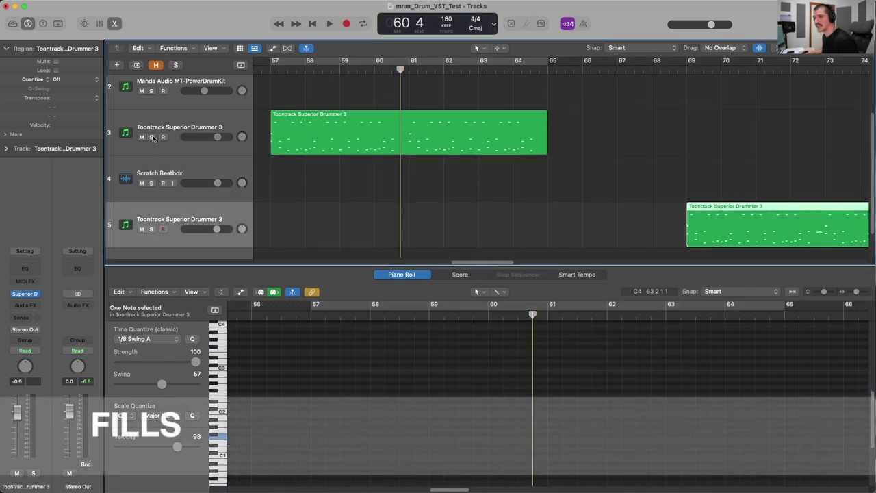
left_click(151, 229)
scroll(433, 202, "right", 10)
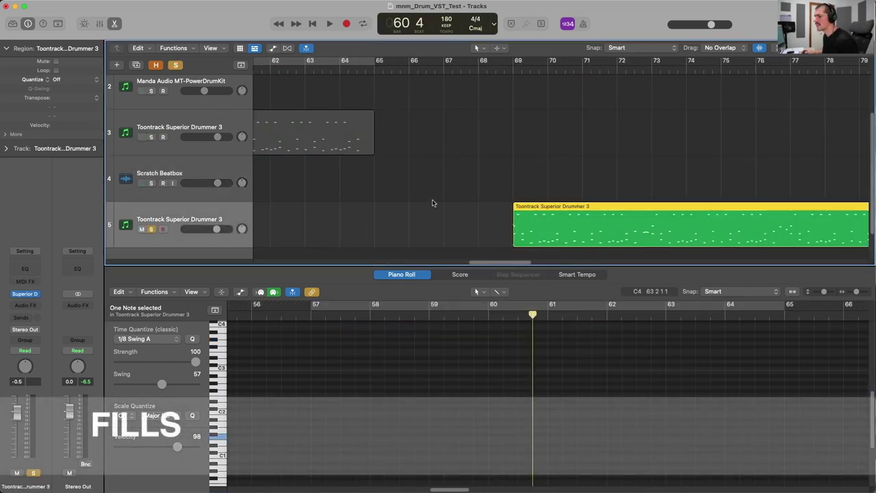
scroll(432, 202, "right", 4)
left_click(375, 190)
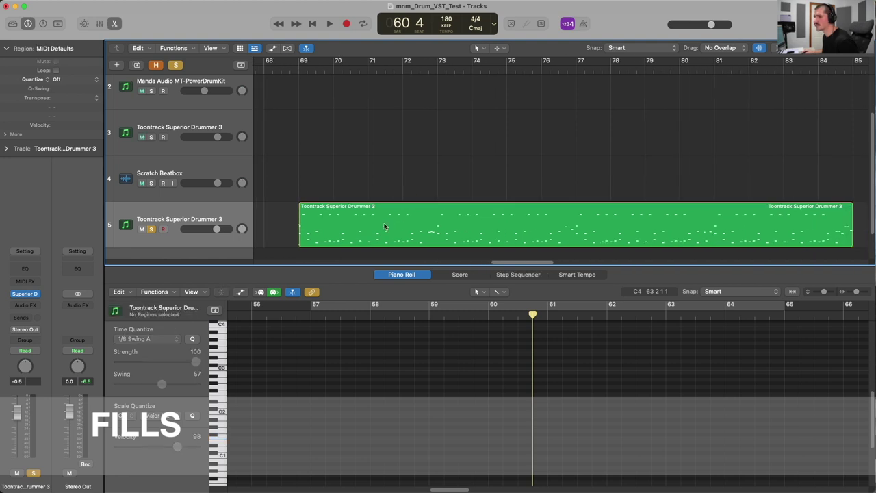
left_click(388, 241)
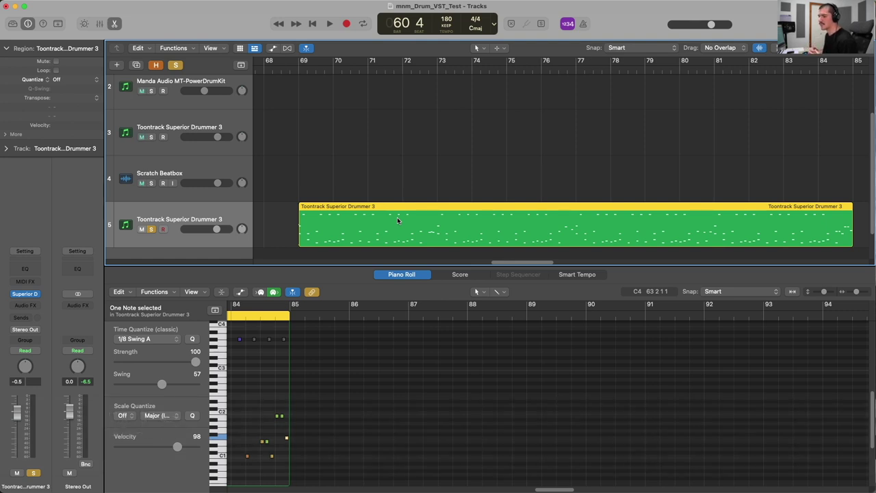
Set the cycle range over the whole track 5 region, from bar 69 to bar 85
scroll(404, 152, "left", 2)
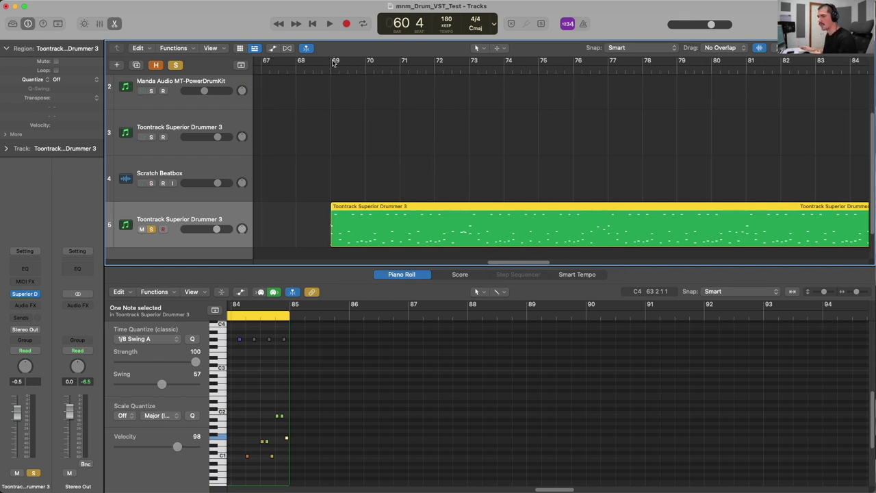
left_click_drag(333, 62, 635, 62)
scroll(322, 391, "left", 10)
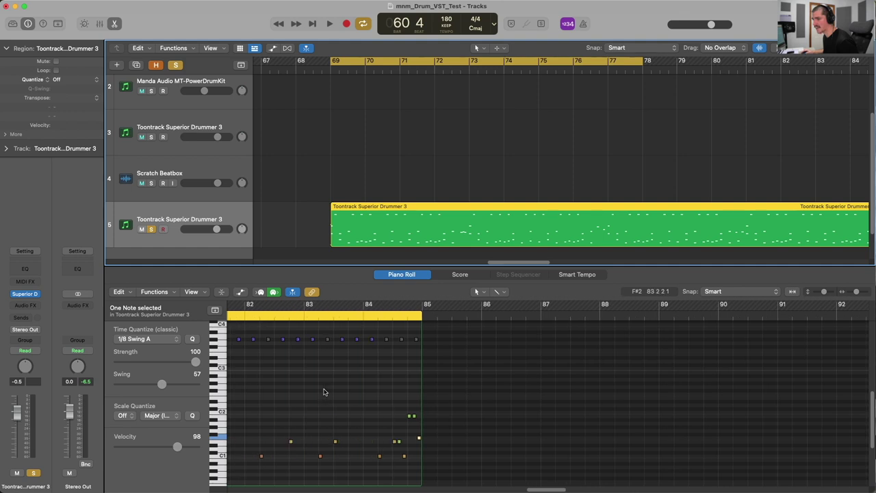
scroll(323, 391, "left", 3)
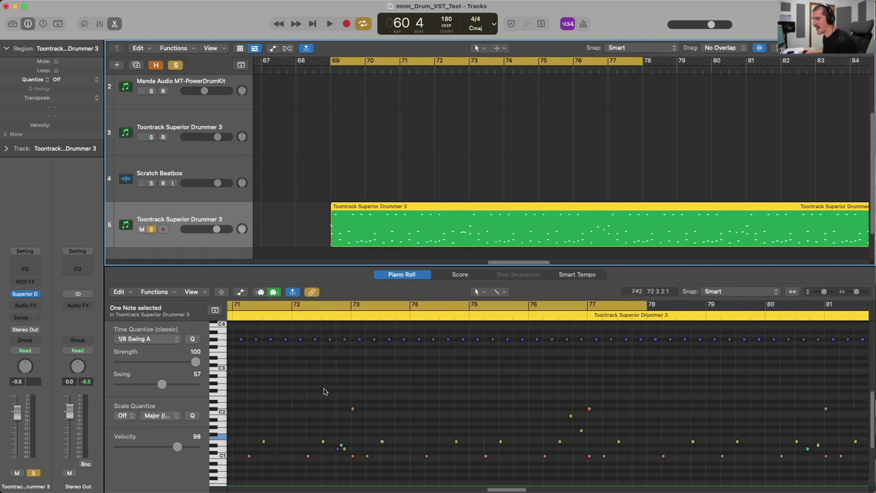
key("ctrl+super+Left")
left_click_drag(540, 61, 709, 61)
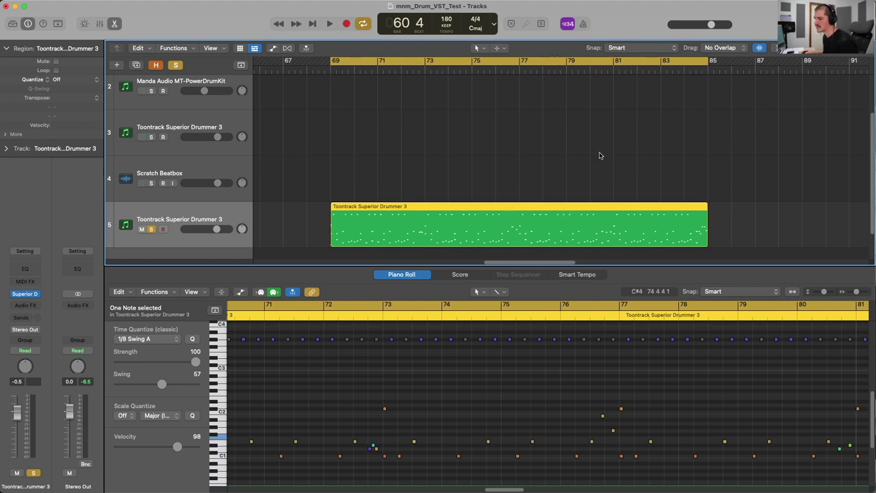
Select the three-note fill just before bar 73 and examine the other fills through to bar 85
scroll(516, 412, "left", 8)
scroll(516, 411, "down", 3)
left_click(514, 409)
left_click(514, 409)
scroll(514, 409, "right", 4)
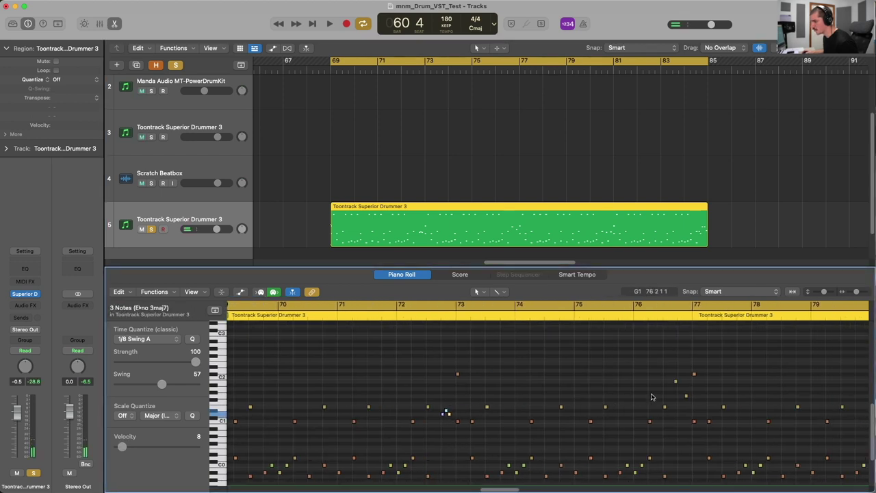
scroll(651, 397, "down", 2)
scroll(657, 396, "right", 10)
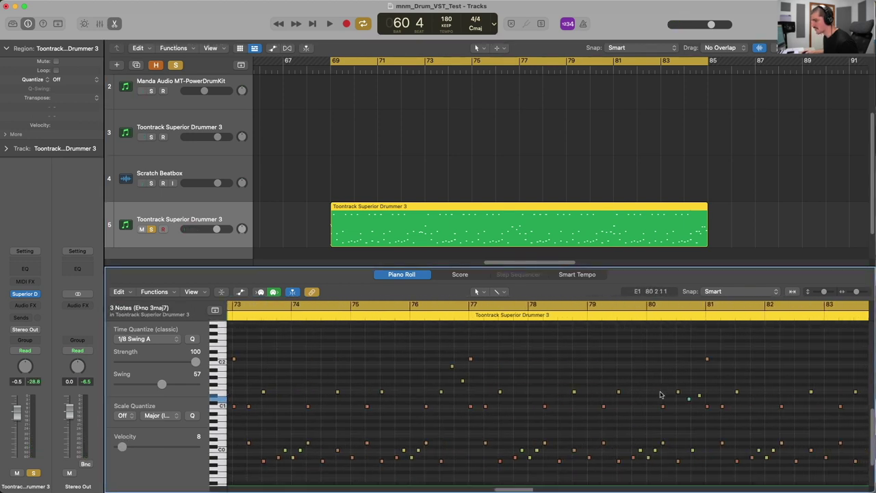
scroll(660, 394, "right", 8)
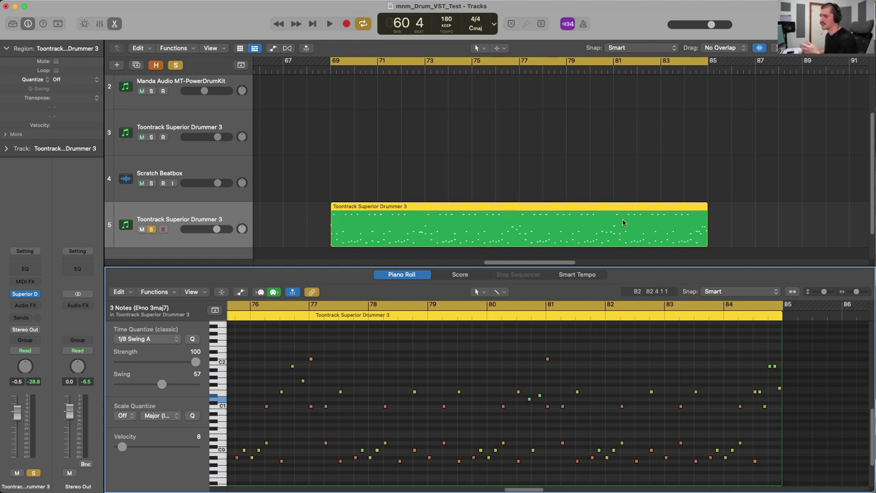
Play the track 5 part with fills from bar 69 and stop playback around bar 70
scroll(615, 160, "down", 2)
key("space")
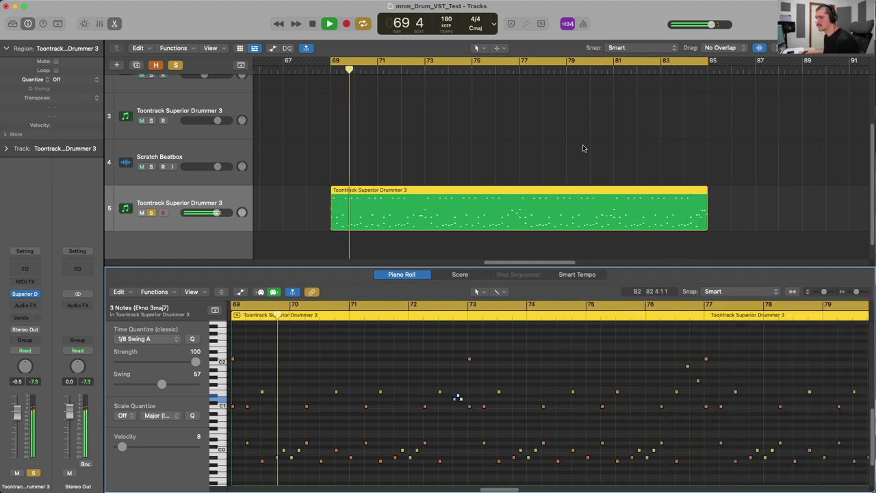
key("space")
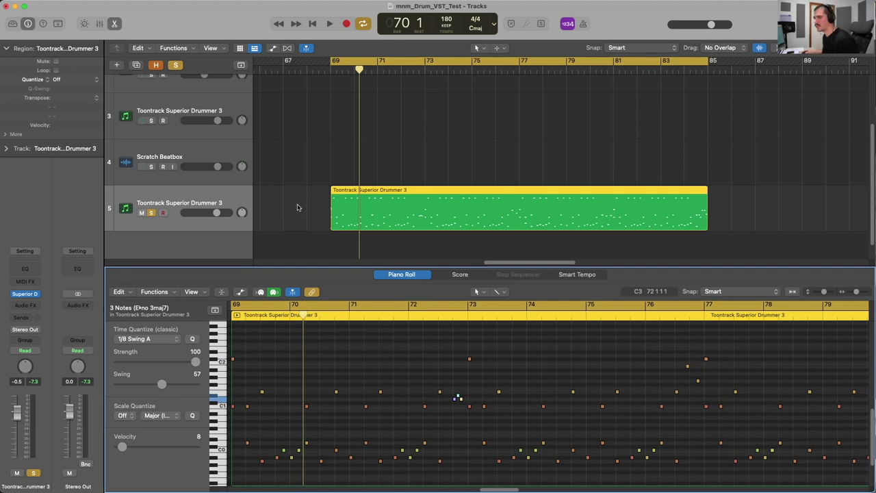
Open track 5's Superior Drummer 3 mixer and step through the Kick Out, Kick Sub, Snare Top and Snare Bottom channels
left_click(33, 298)
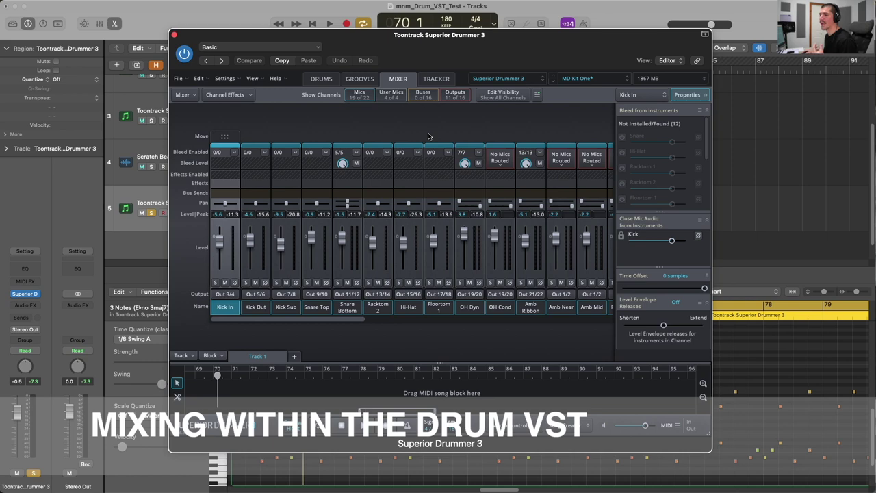
left_click_drag(415, 47, 445, 40)
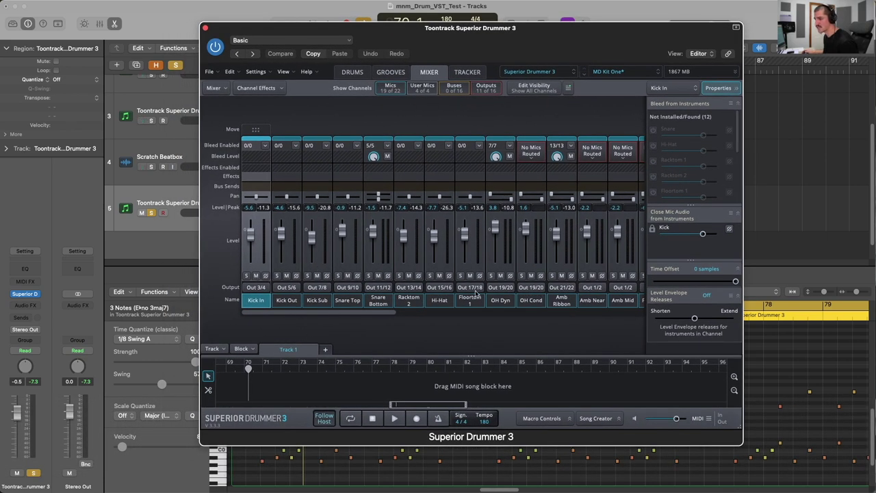
left_click(285, 302)
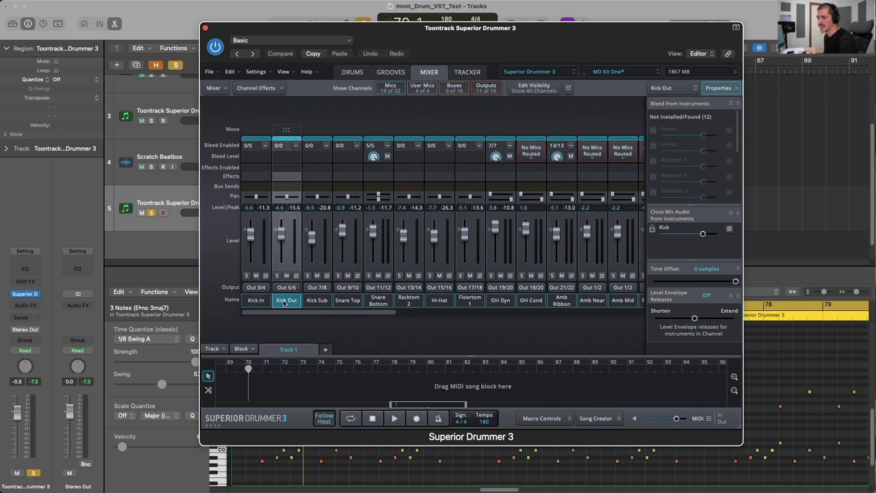
left_click(317, 301)
left_click(347, 301)
left_click(377, 301)
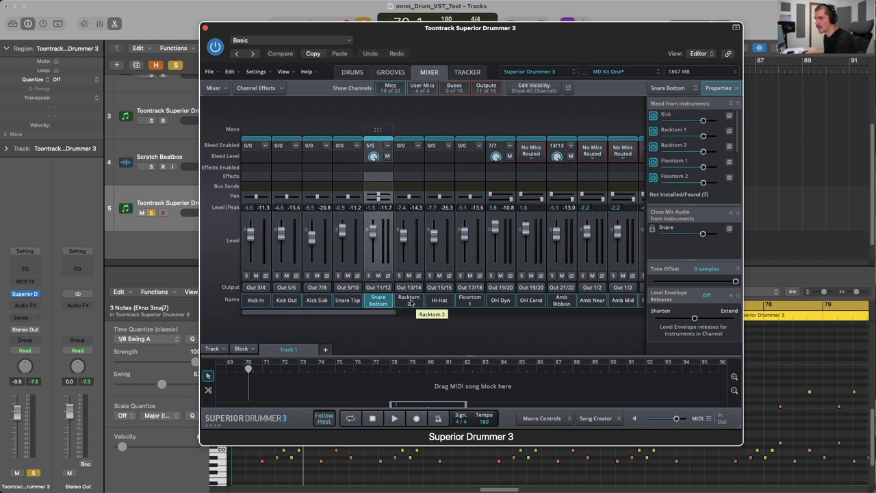
Go through the Racktom 2, Hi-Hat, Floortom 1, OH Dyn and Amb Ribbon channels and examine the remaining mixer channels
left_click(409, 301)
left_click(439, 301)
left_click(469, 301)
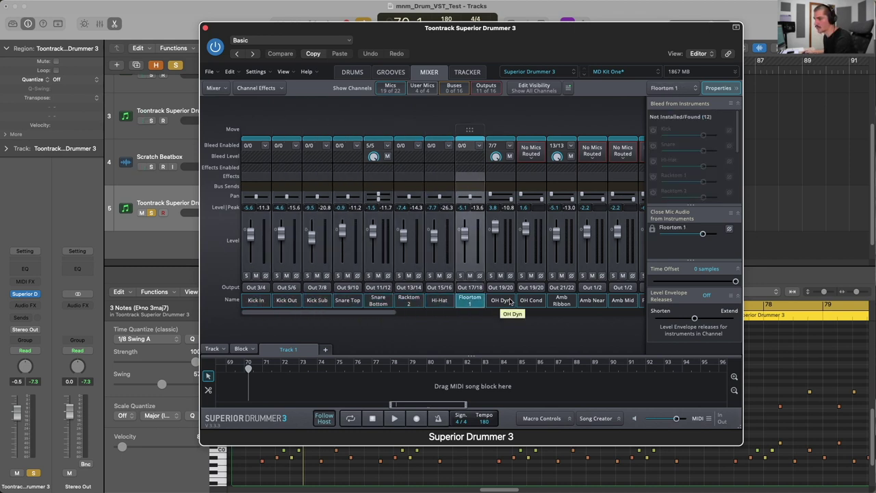
left_click(508, 301)
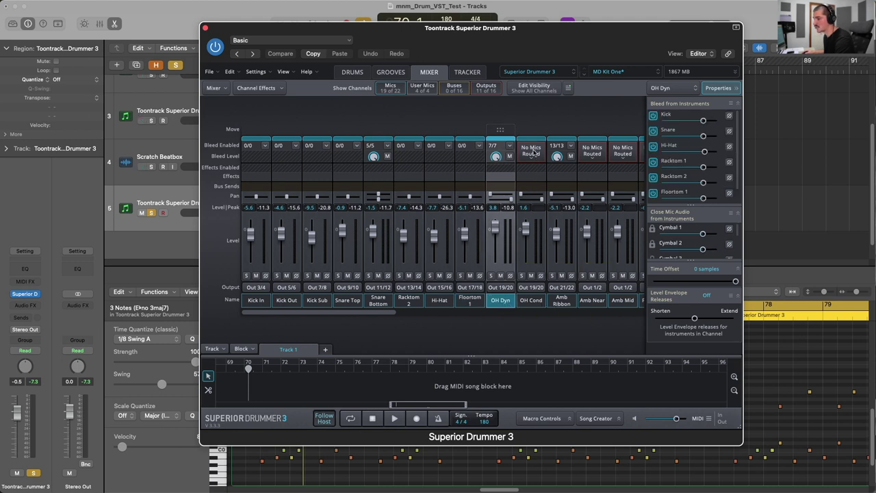
left_click(566, 296)
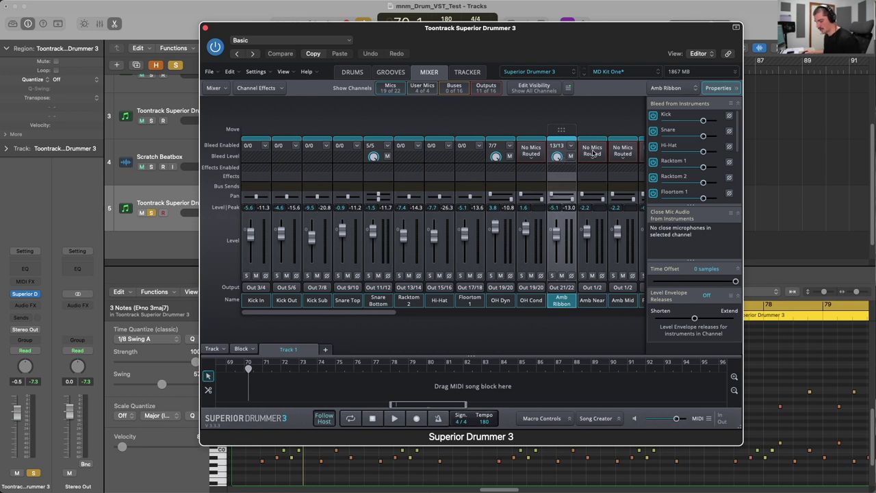
scroll(592, 155, "right", 3)
scroll(593, 155, "left", 3)
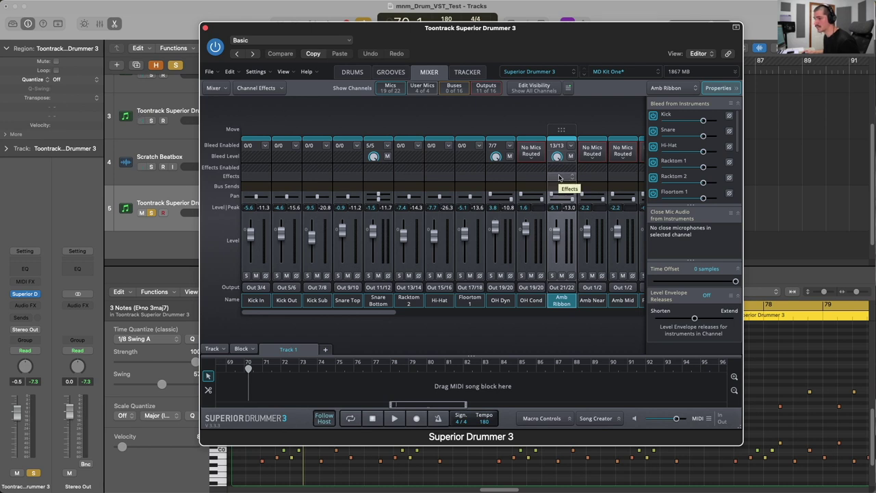
Look through the effect categories available for the Kick In channel, including Modulation, without adding an effect
left_click(258, 177)
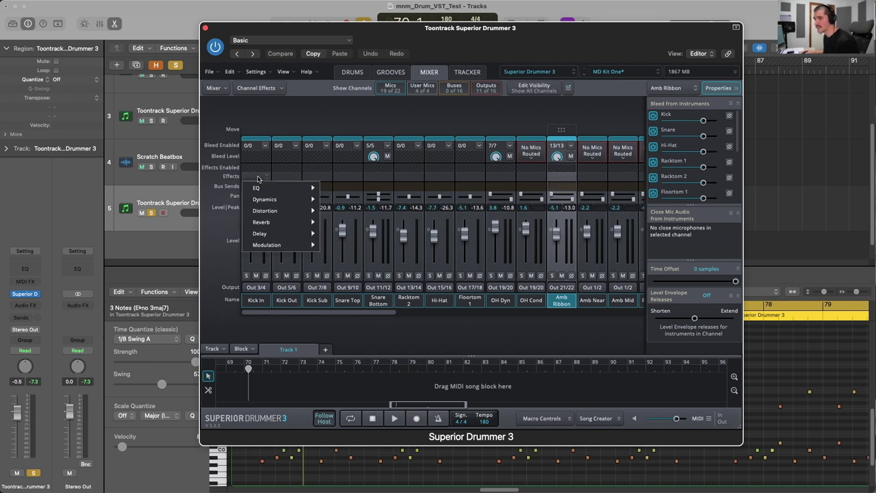
mouse_move(260, 187)
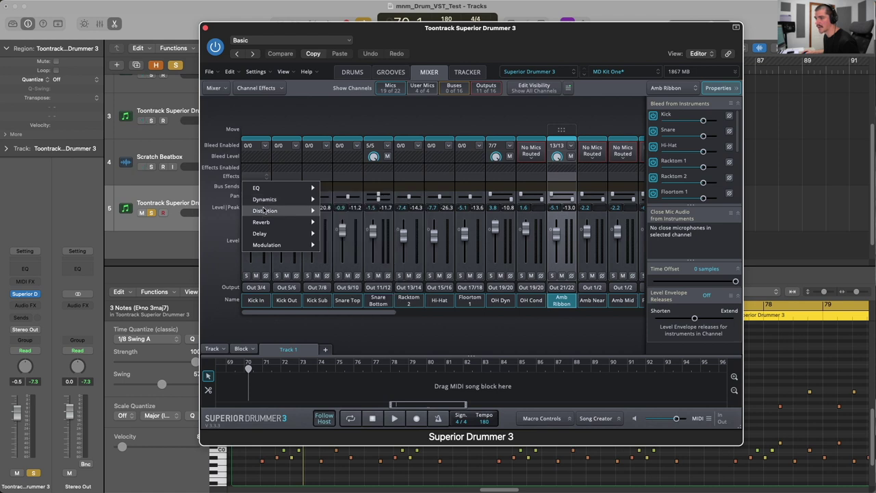
mouse_move(264, 236)
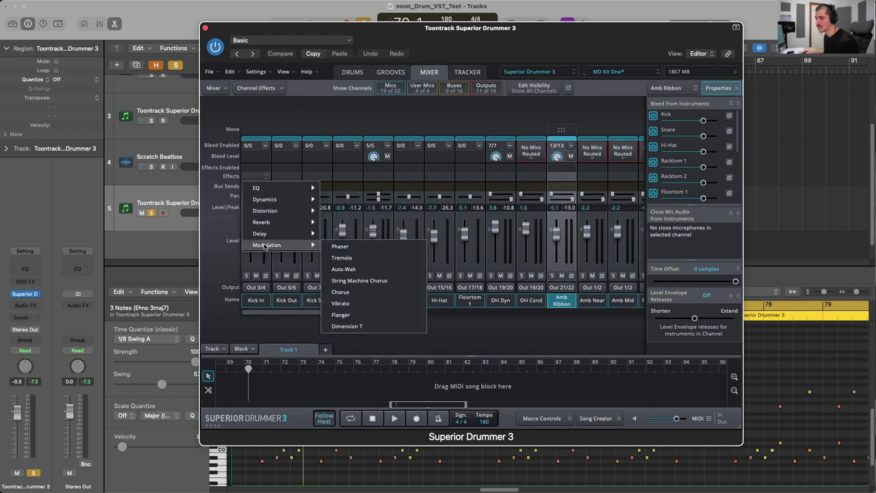
left_click(222, 228)
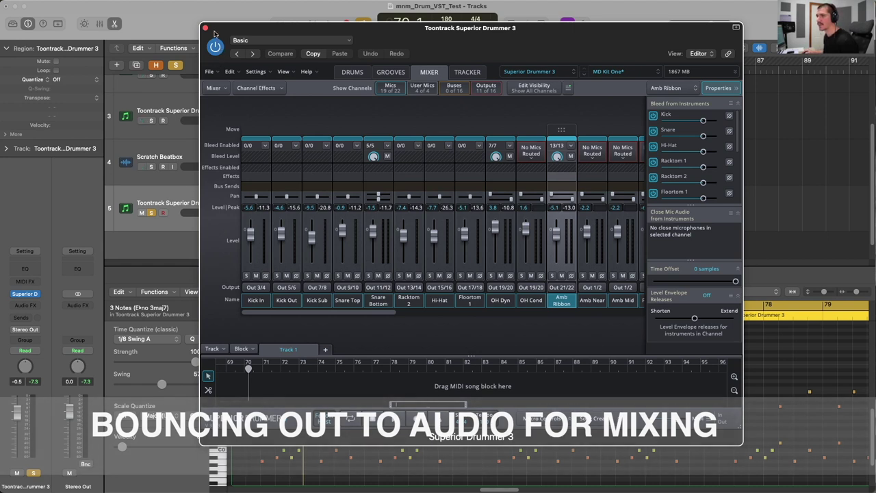
Close the Superior Drummer 3 window and reveal the hidden drum audio tracks below track 5
left_click_drag(216, 34, 215, 30)
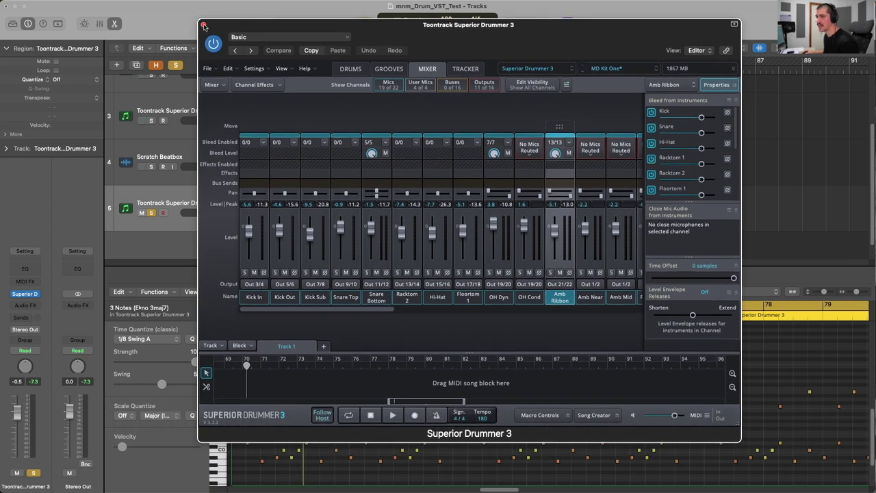
left_click(203, 25)
left_click(157, 66)
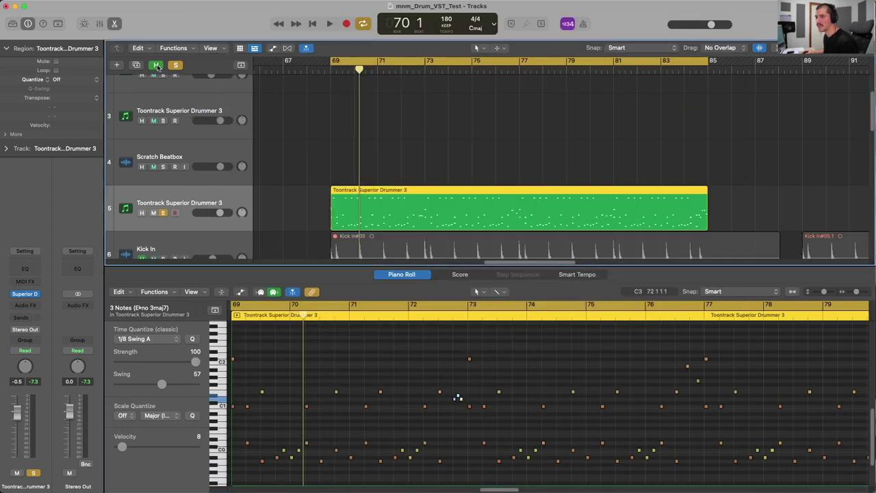
scroll(203, 157, "down", 3)
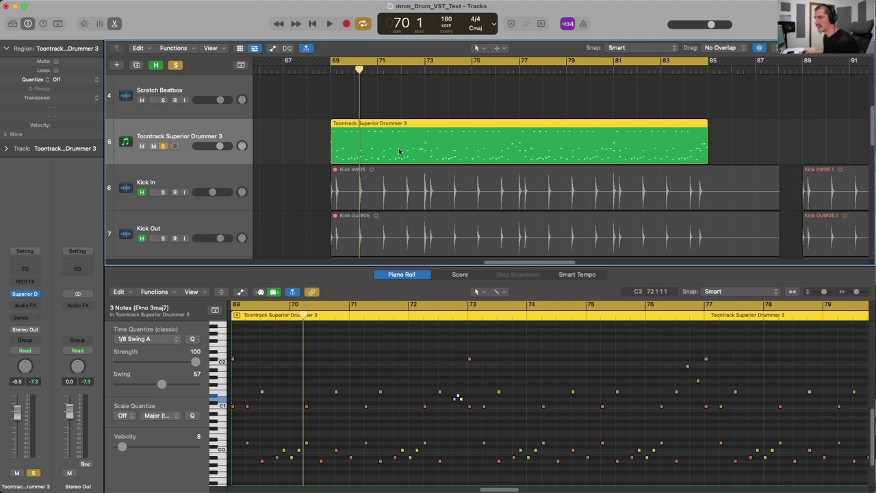
Move the playhead to bar 85, reduce the track height and examine the bounced audio tracks from Kick In to Room
left_click_drag(590, 69, 707, 68)
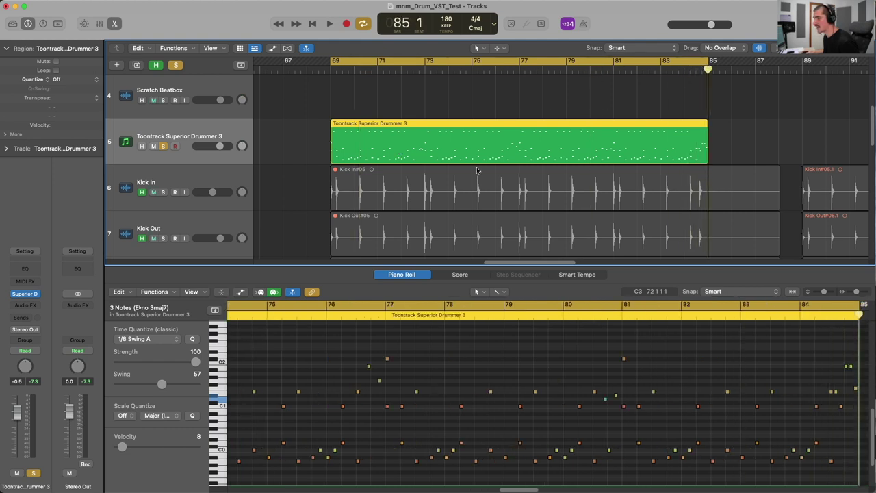
key("super+Up")
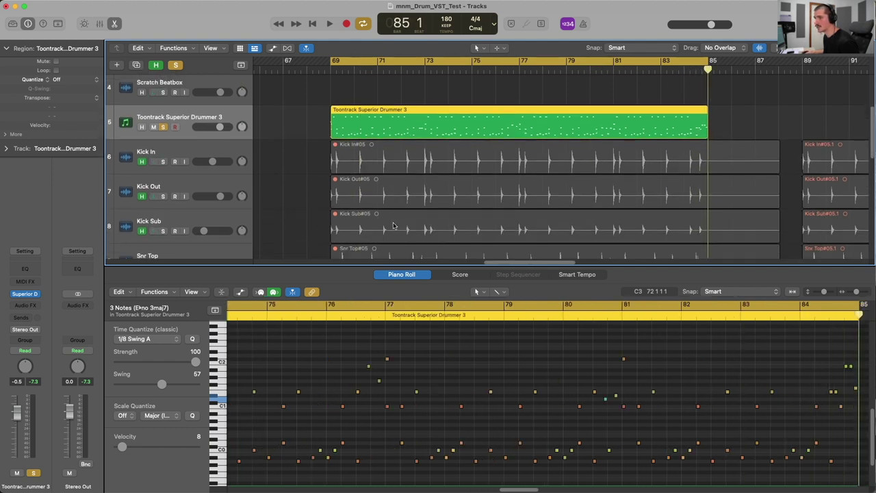
scroll(394, 224, "down", 3)
scroll(393, 225, "down", 5)
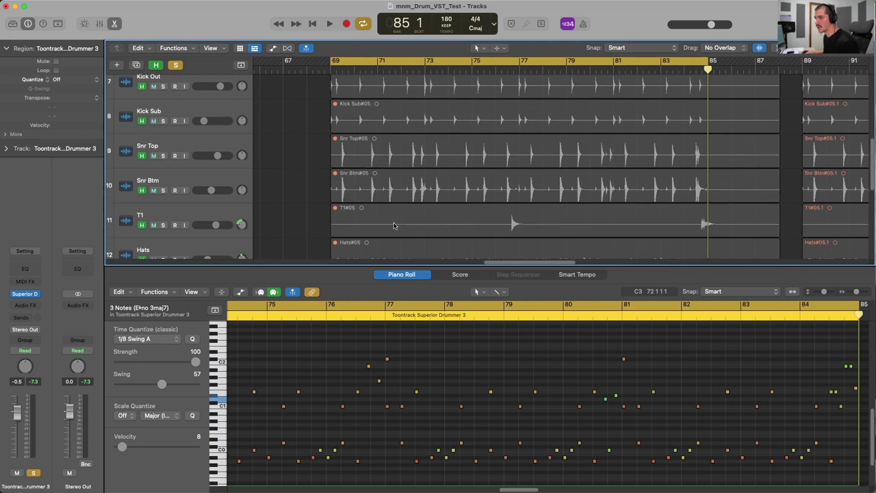
key("super+Up")
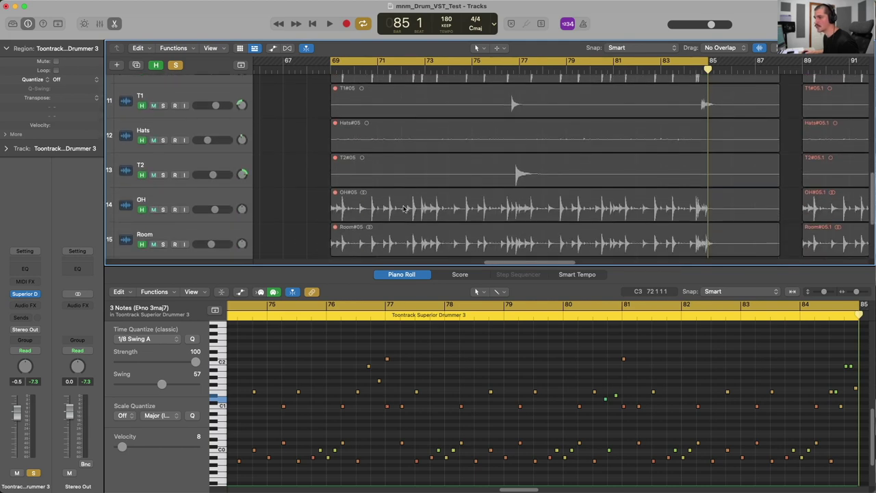
key("super+Up")
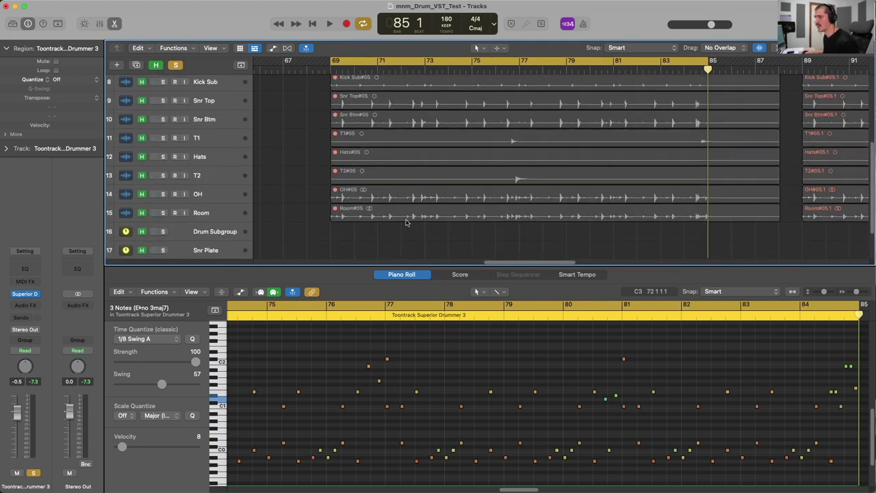
Show the mixer, unsolo the track 5 drum instrument and select the channel strips from Kick In through Room
key("x")
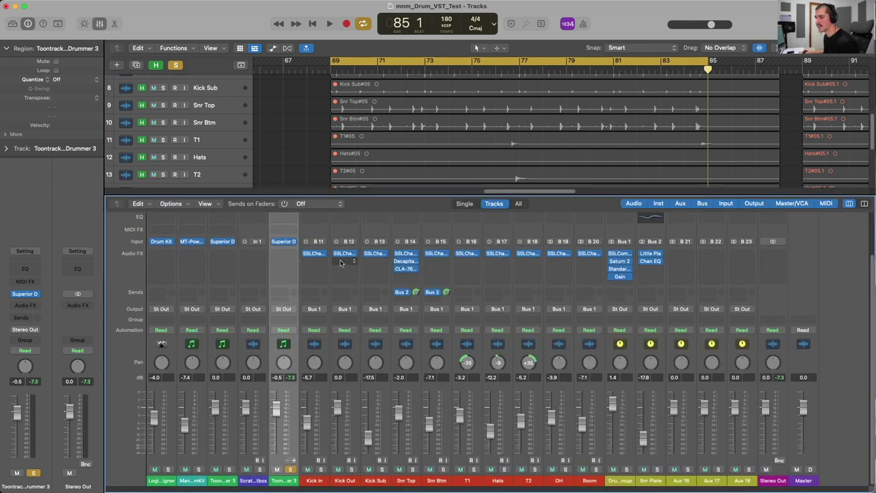
left_click(290, 469)
left_click(322, 363)
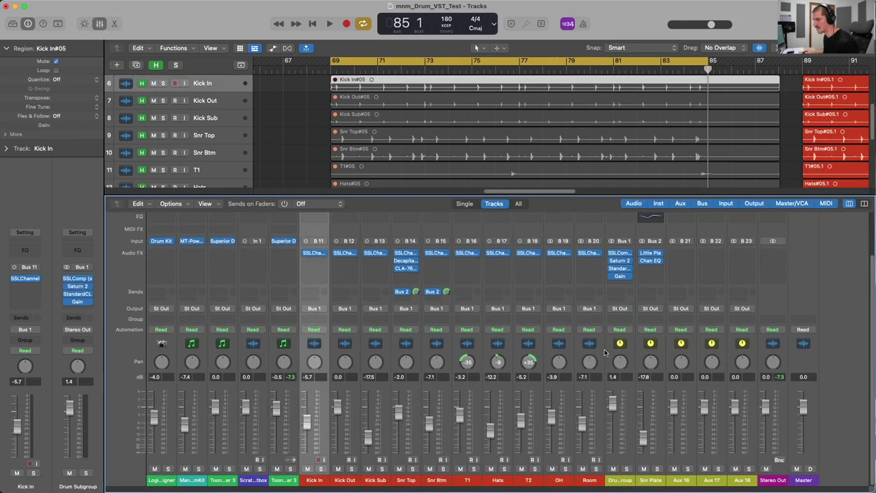
left_click(599, 353, "shift")
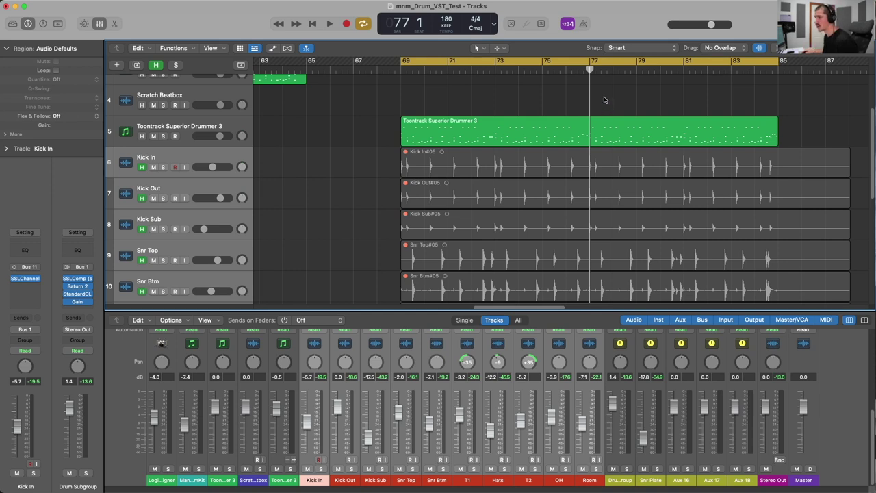
Turn off cycling, bring the bounced regions up to bar 123 into view and select the Kick In#05.2 region
scroll(605, 101, "right", 2)
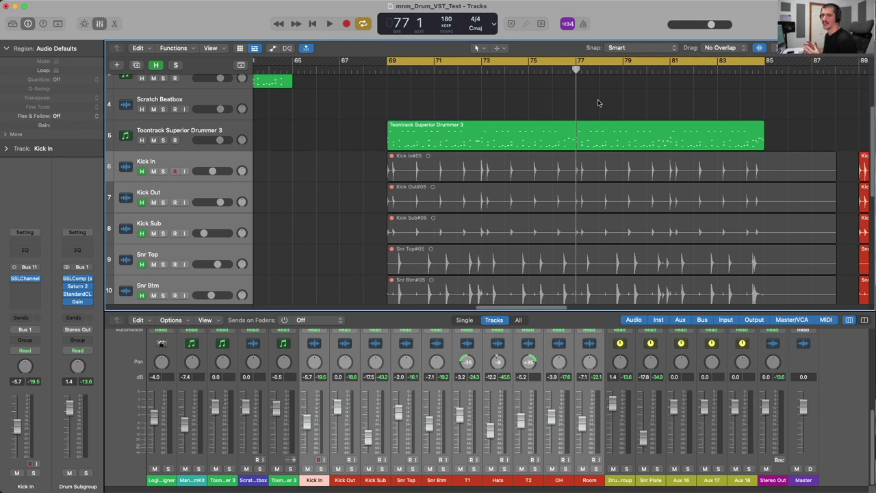
left_click(593, 63)
scroll(600, 106, "right", 5)
scroll(600, 105, "down", 5)
scroll(457, 123, "left", 5)
left_click(436, 170)
left_click(438, 198)
left_click(547, 168)
left_click(693, 155)
Play the end of the bounced drum take from bar 120 and stop playback around bar 122
left_click_drag(787, 70, 794, 69)
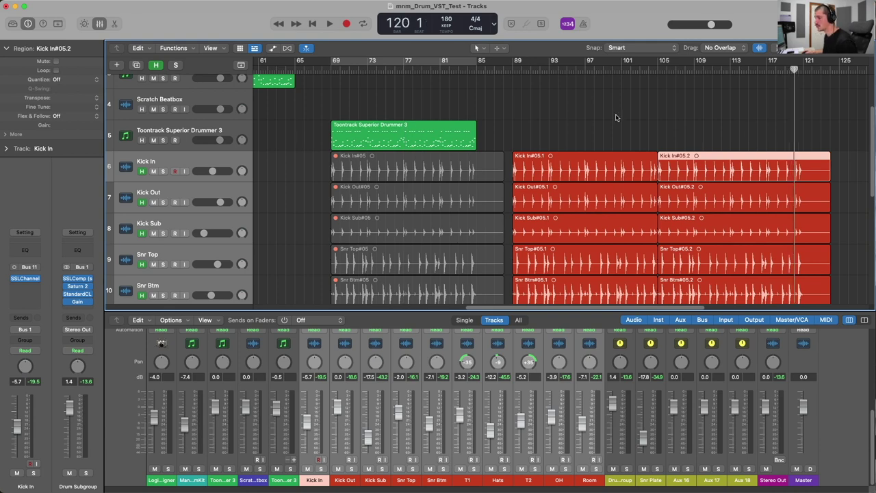
key("space")
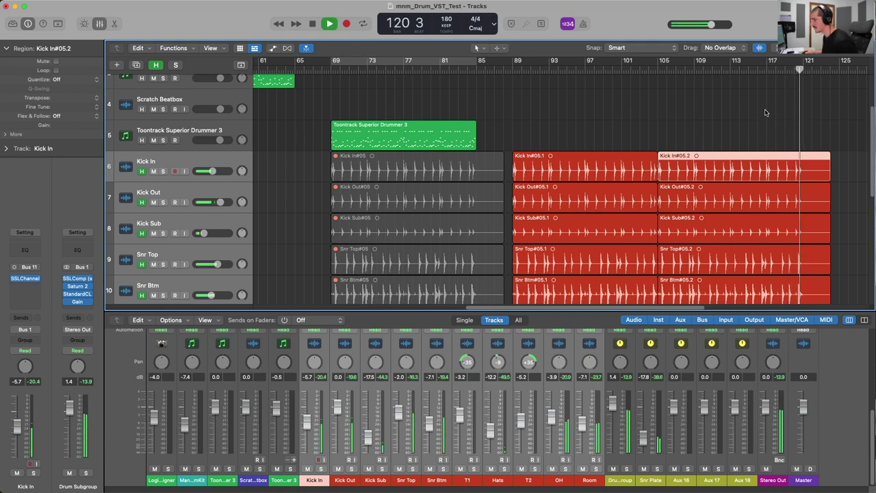
key("space")
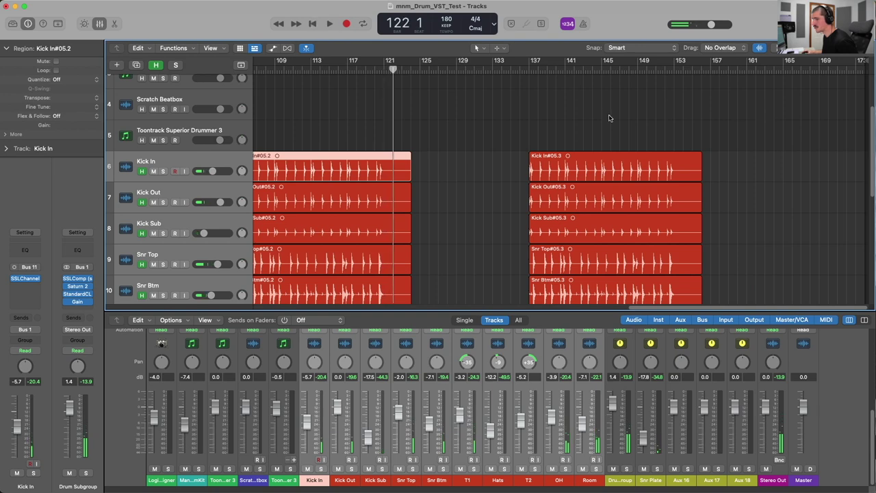
Play the bounced drums across the region join at bar 105, starting from bar 103, and leave the playhead at bar 105
scroll(408, 120, "left", 5)
scroll(386, 120, "left", 2)
left_click(400, 70)
scroll(431, 140, "left", 2)
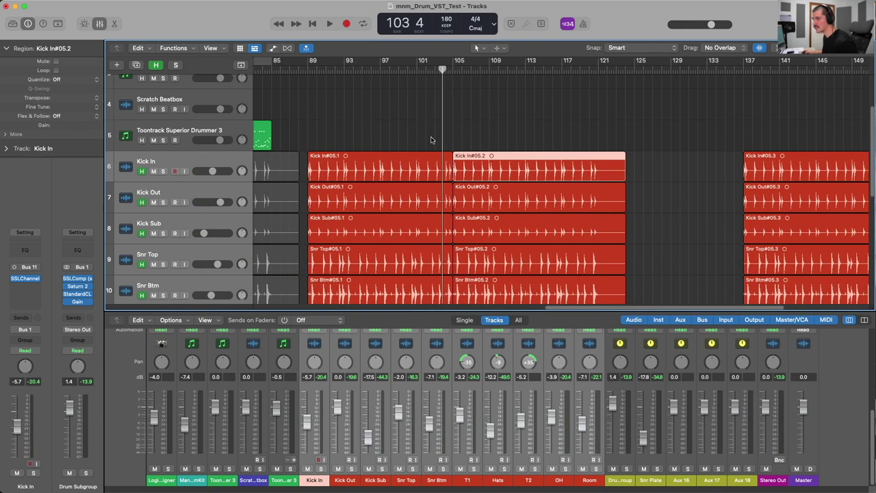
scroll(448, 138, "up", 3, "alt")
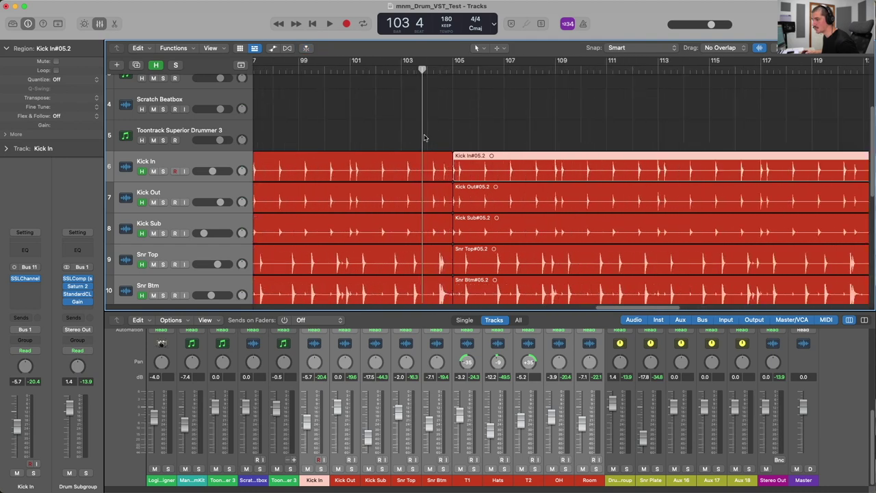
key("space")
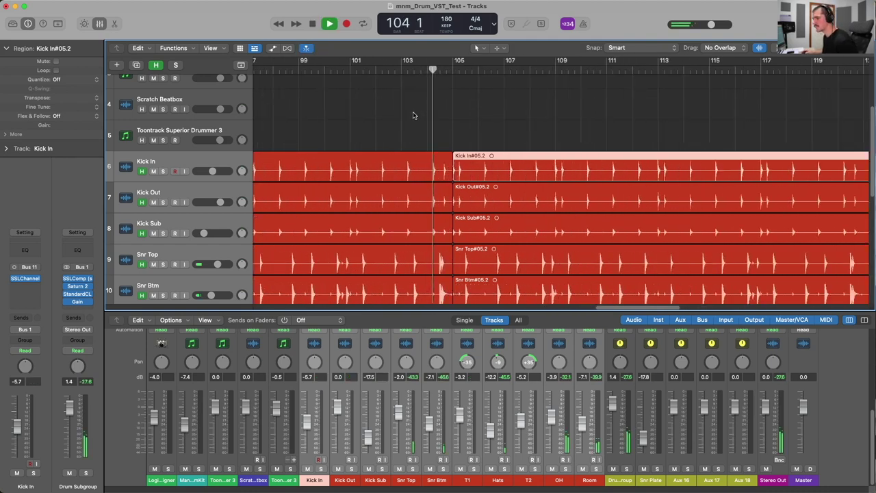
key("space")
left_click(454, 67)
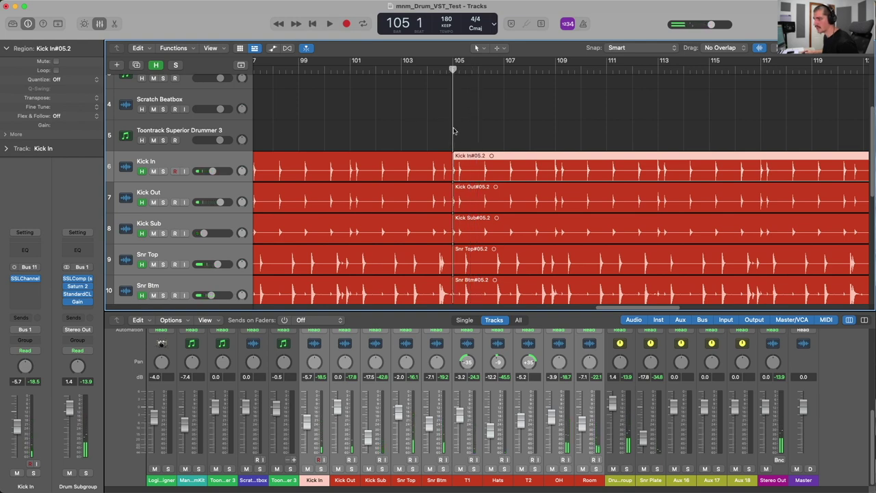
Extend the T1#05.1 region over the join to about bar 108, move the playhead to bar 106 and select T1#05.2
scroll(456, 139, "down", 3)
scroll(456, 138, "down", 1)
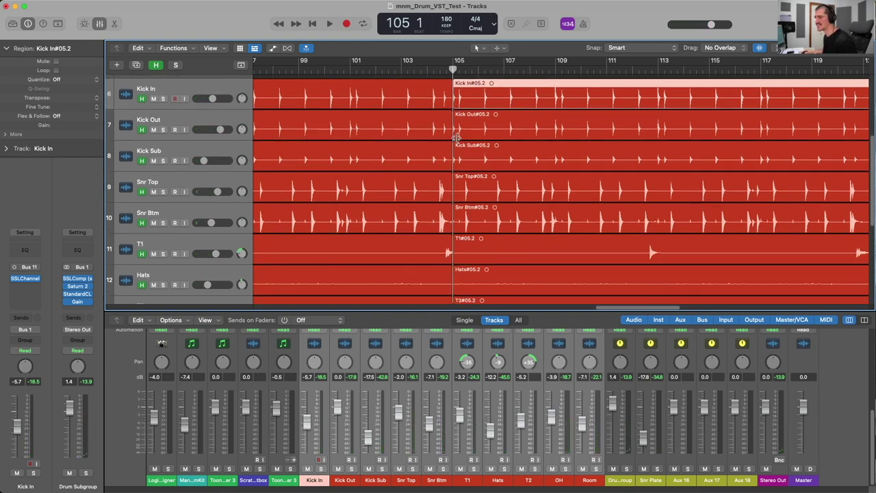
left_click(448, 254)
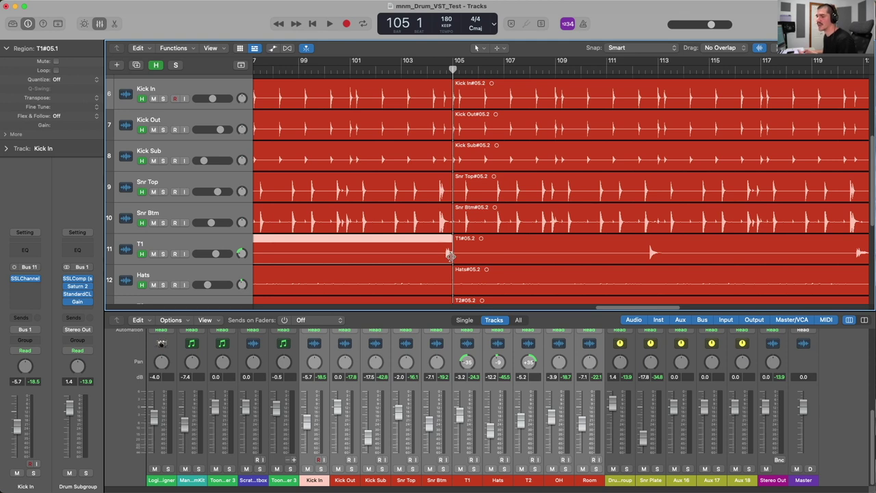
left_click_drag(450, 254, 532, 255)
left_click_drag(435, 69, 489, 71)
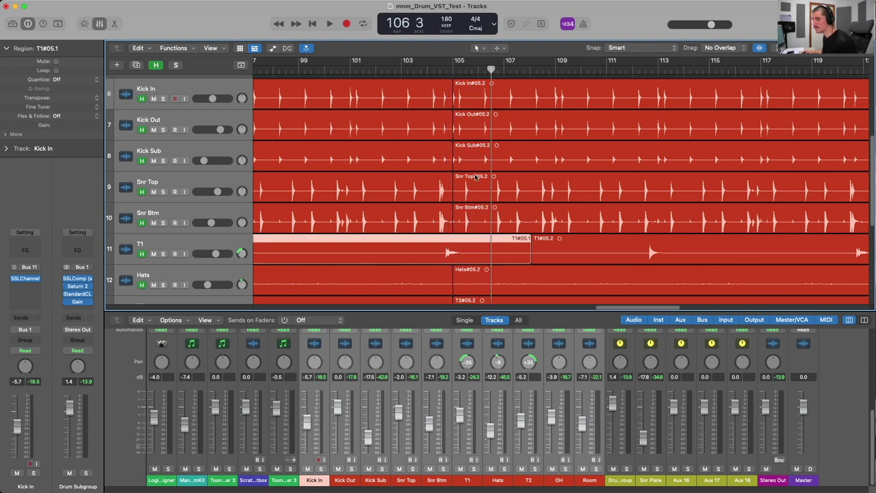
left_click(560, 251)
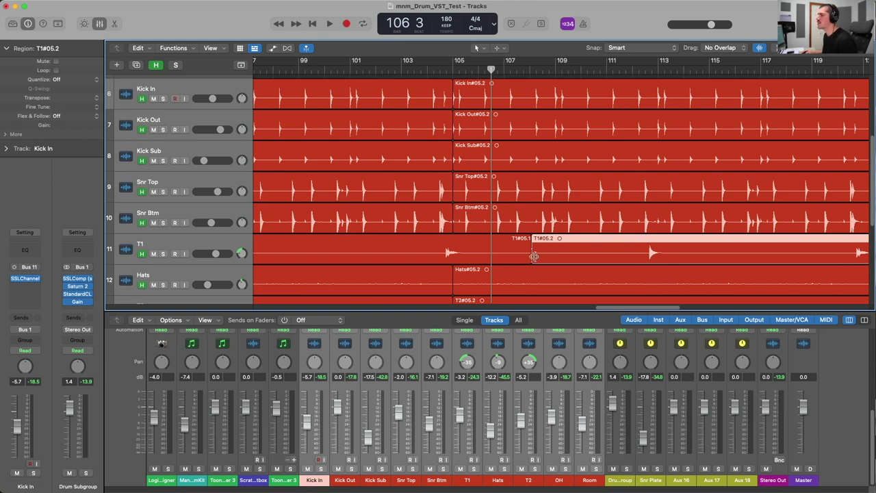
Extend the start of the T1#05.2 region back to the join at about bar 105
scroll(533, 256, "down", 1)
left_click_drag(534, 237, 458, 234)
scroll(479, 171, "up", 2)
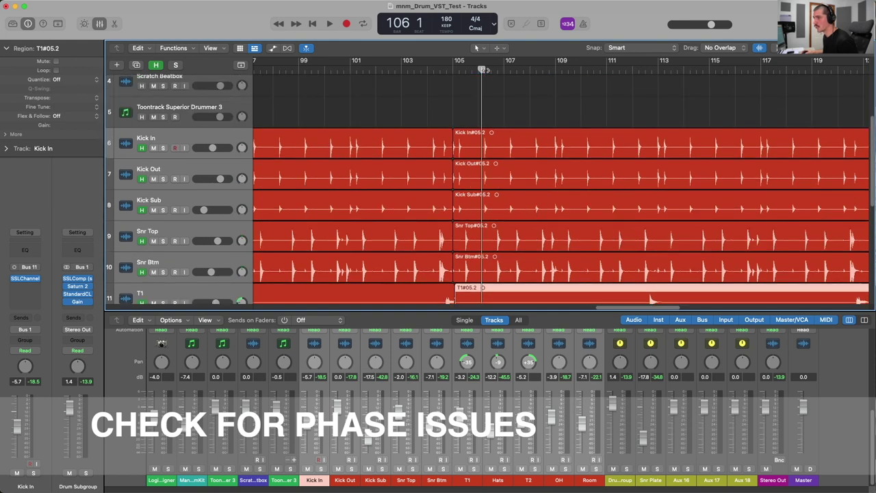
Place the playhead at 106 2 and shift the Kick Out and Kick Sub regions slightly earlier towards the Kick In transient
left_click_drag(481, 69, 484, 69)
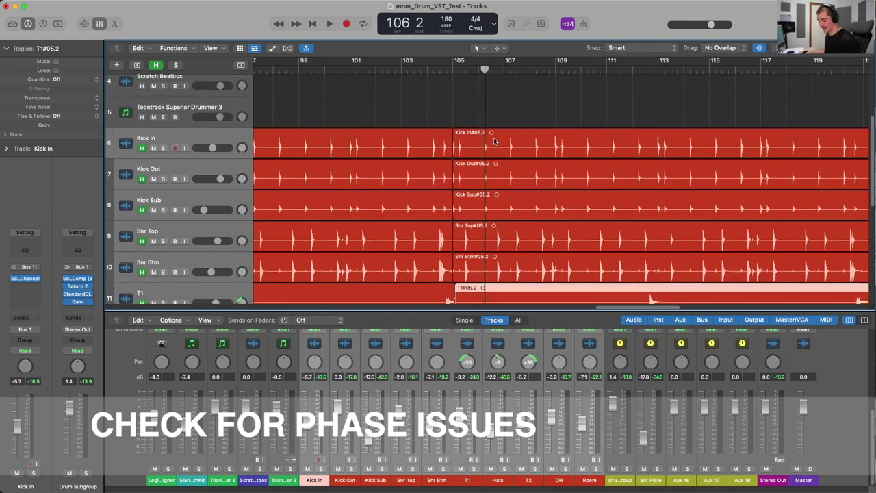
scroll(493, 142, "up", 10)
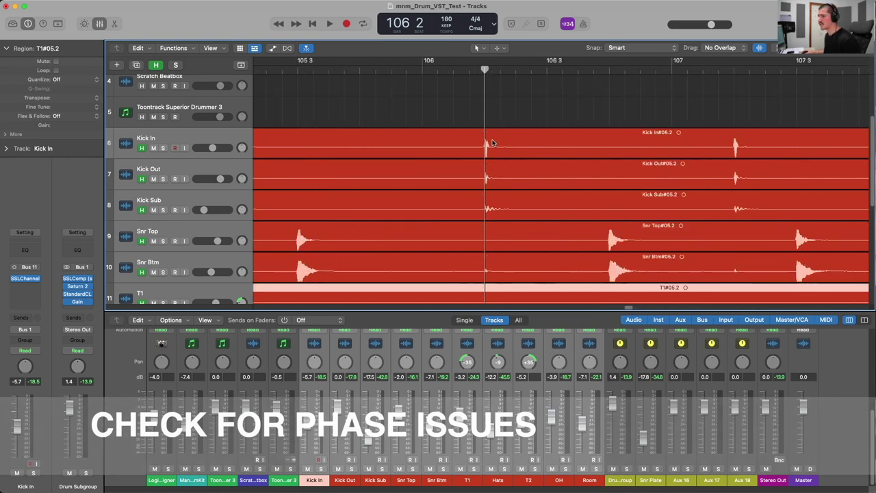
scroll(492, 141, "up", 10)
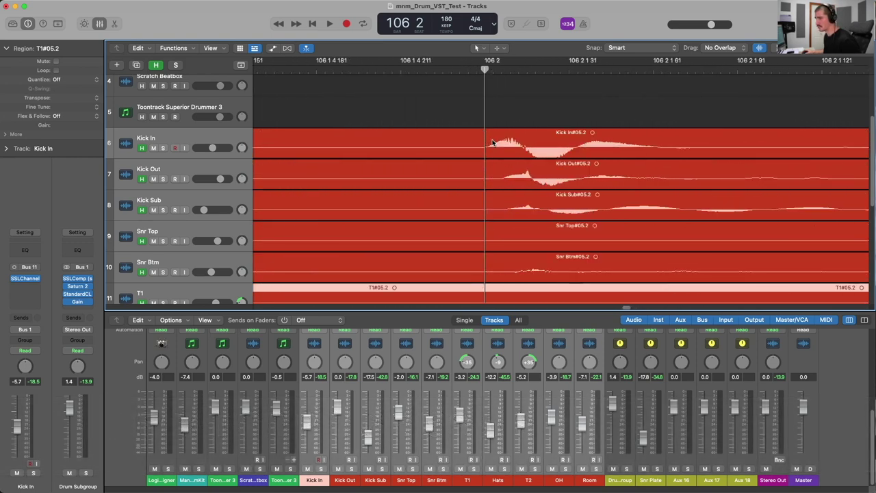
left_click(529, 176)
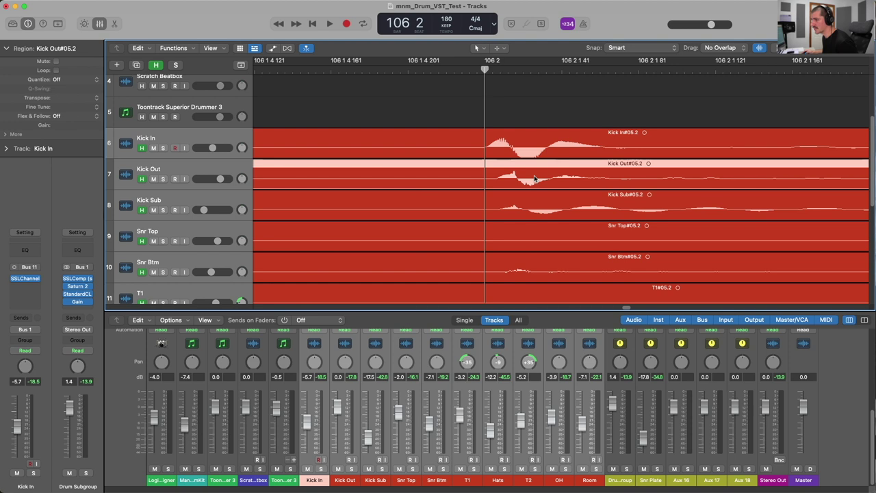
left_click(536, 212)
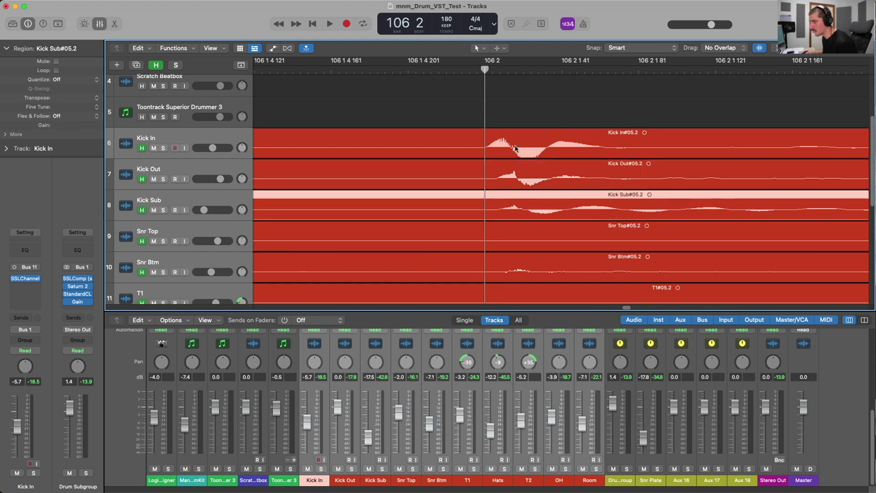
left_click(536, 179, "shift")
left_click_drag(549, 181, 547, 180)
left_click(554, 120)
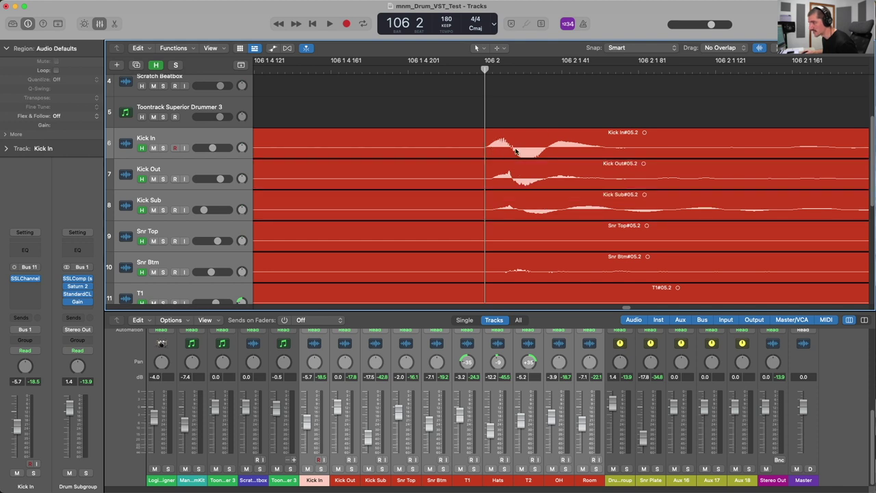
Select the Snr Btm#05.2 region and examine its kick bleed against the Kick Sub waveform around 106 2
key("super+Down")
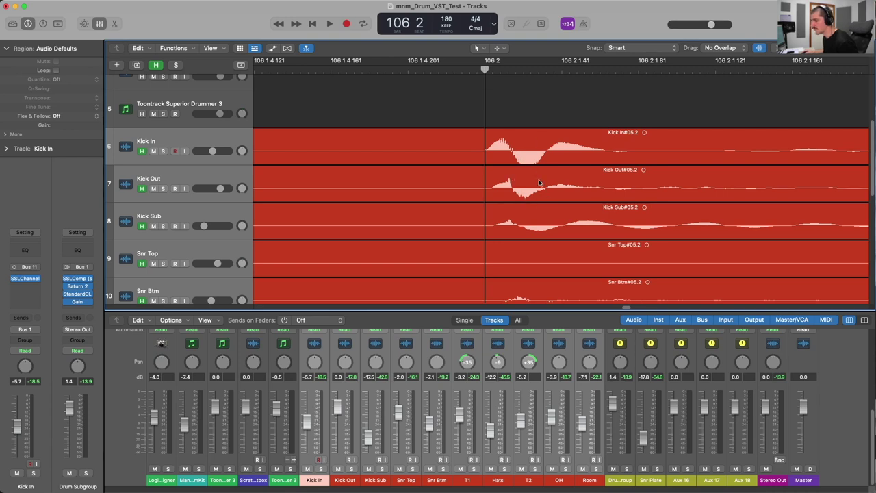
scroll(541, 192, "down", 3)
left_click(550, 232)
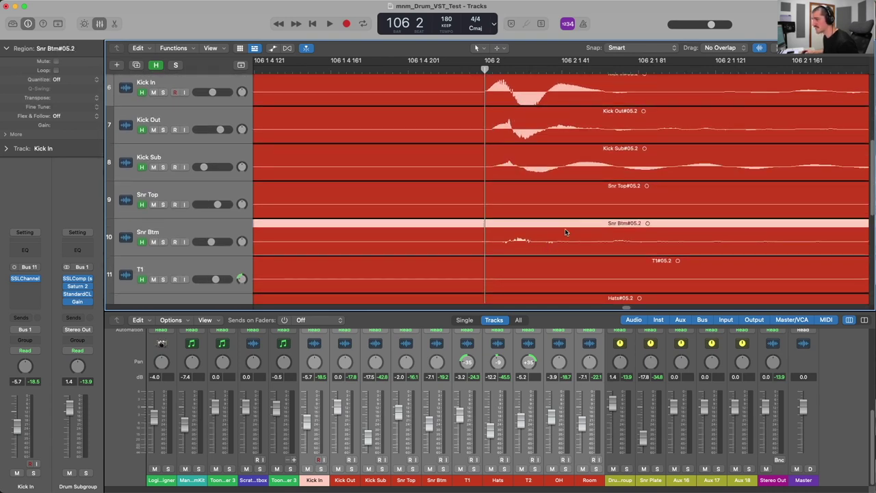
key("super+Down")
key("super+Left")
key("super+Left")
key("super+Left")
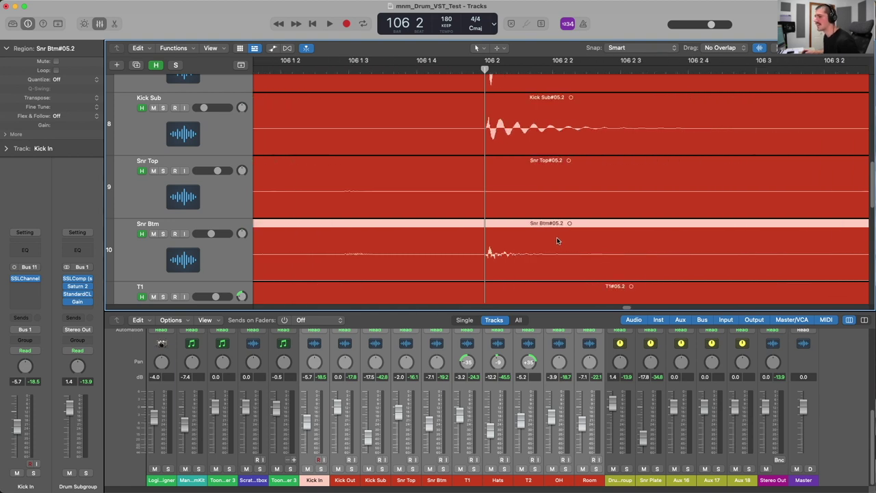
key("super+Right")
key("super+Right")
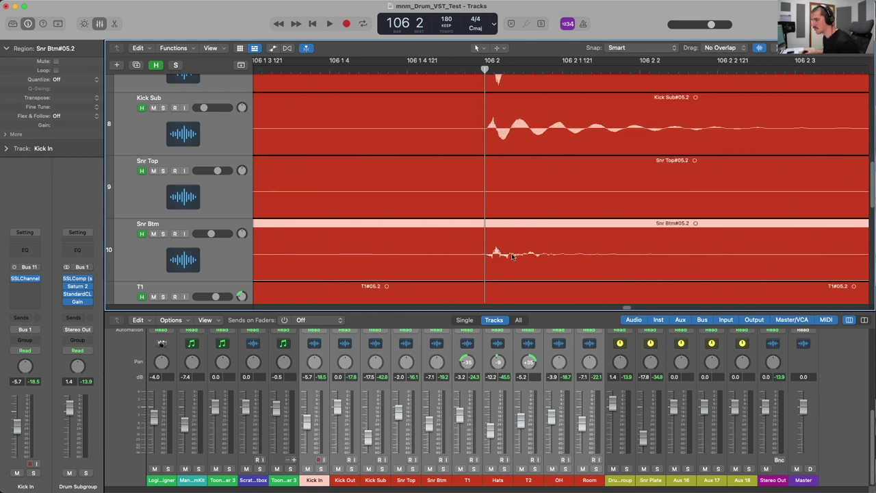
scroll(517, 260, "right", 3)
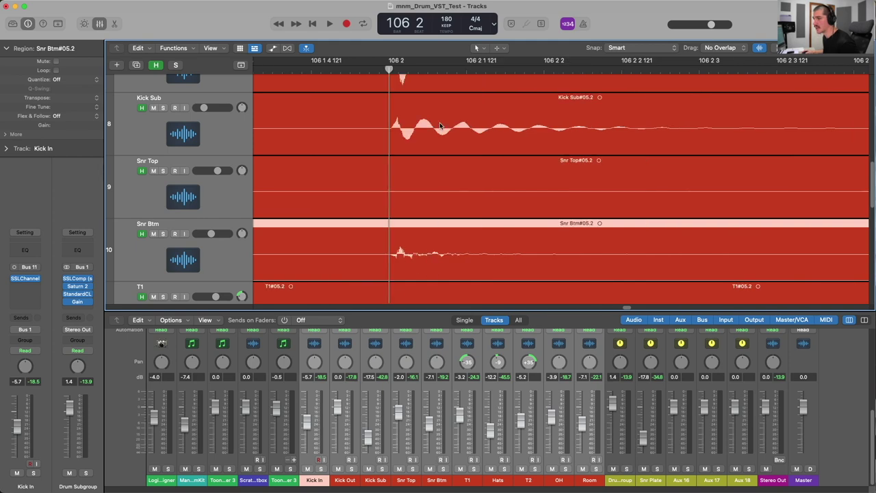
Place the playhead on the snare hit at 106 4 and shift the Snr Btm regions slightly earlier to line up with Snr Top
scroll(439, 259, "right", 20)
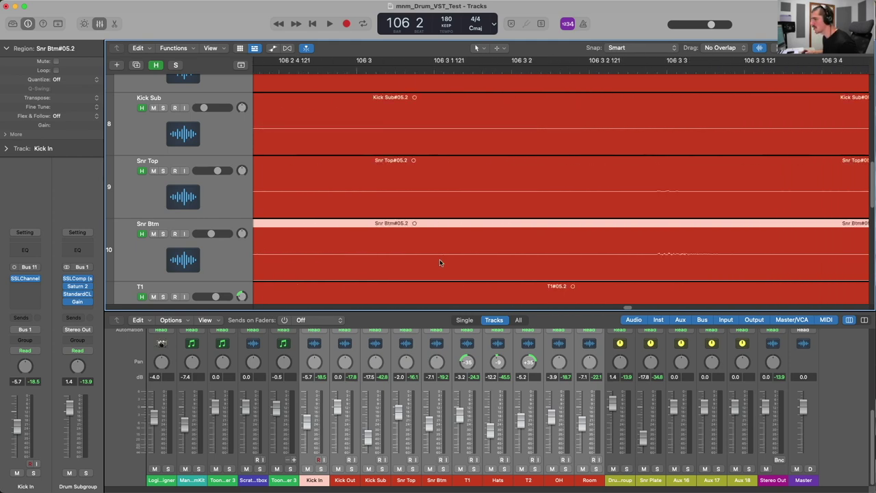
scroll(439, 258, "right", 4)
left_click(494, 66)
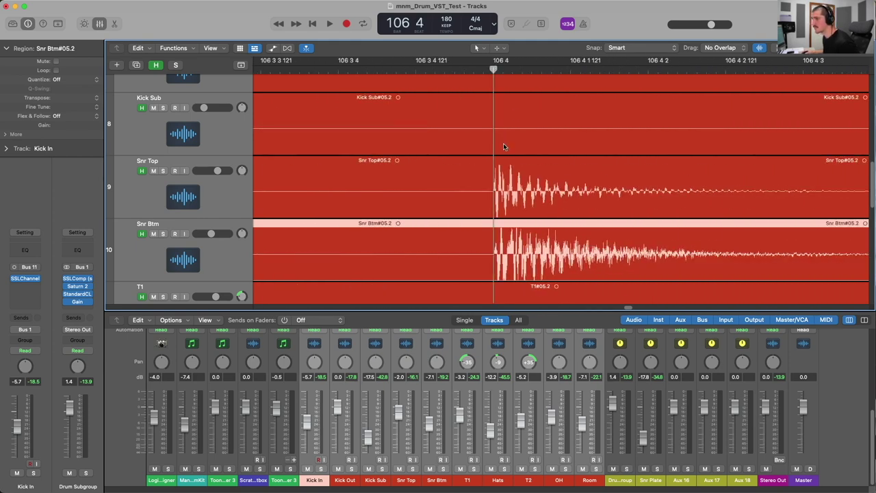
scroll(503, 143, "up", 6)
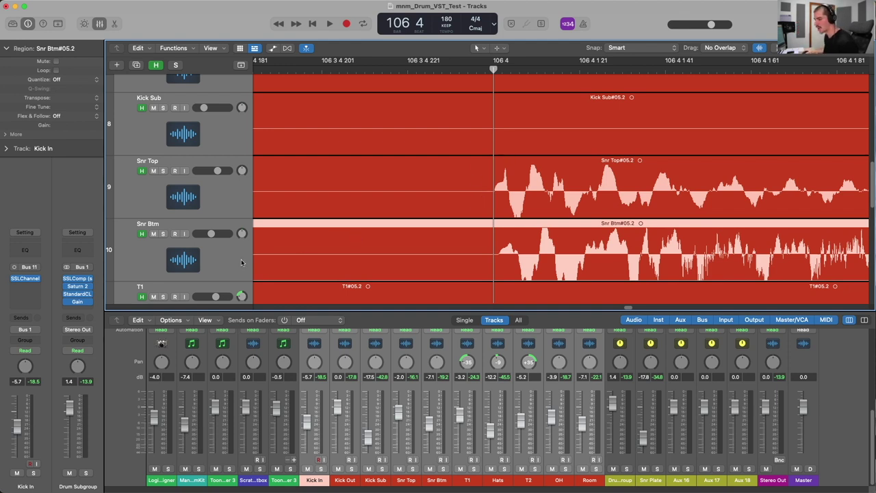
left_click(530, 228)
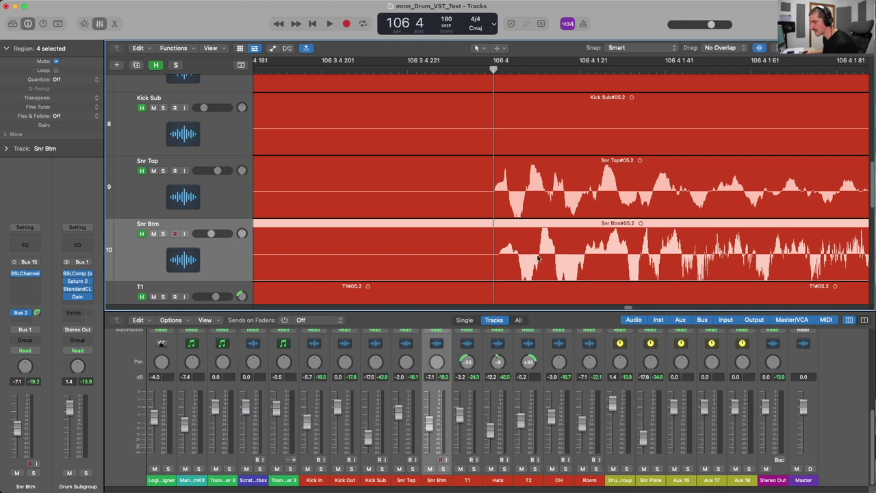
left_click_drag(547, 255, 539, 258)
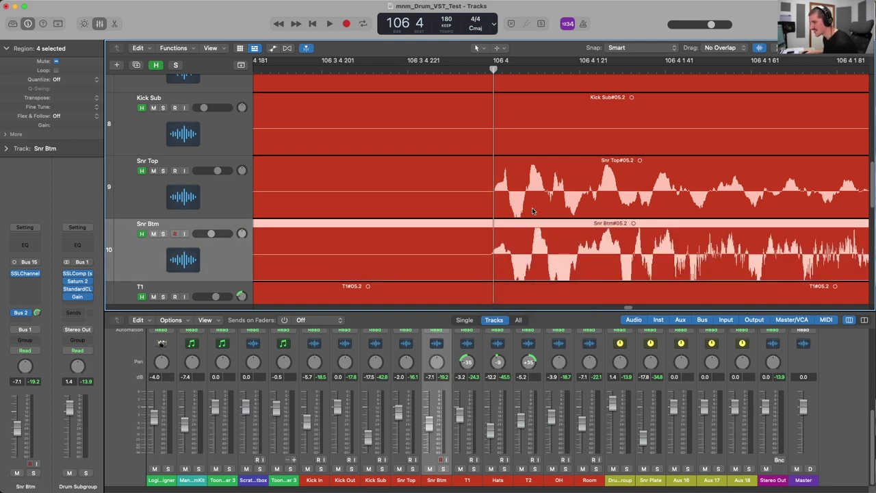
key("z")
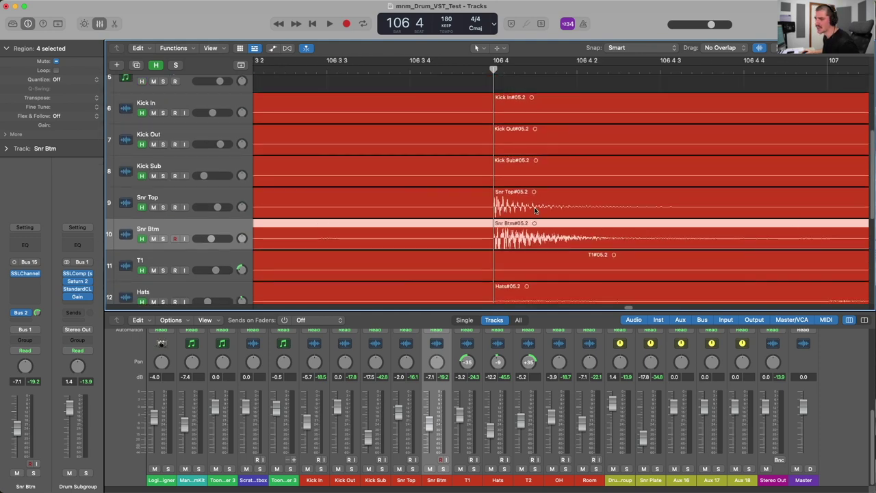
key("z")
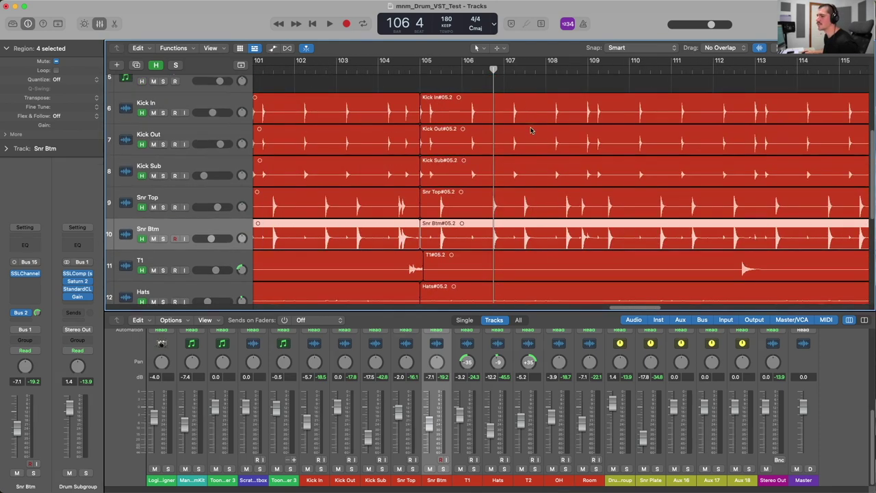
Enlarge the mixer to show the inserts and sends, and select the Kick In channel
scroll(518, 250, "down", 3)
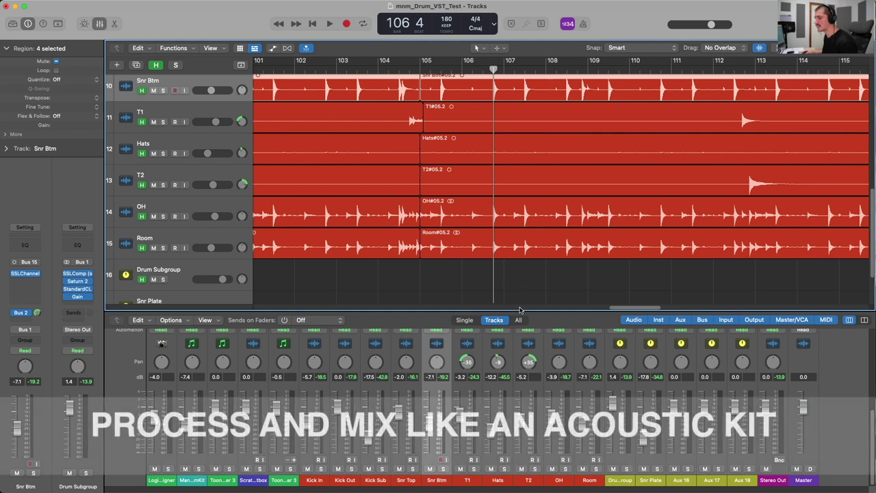
left_click_drag(519, 311, 504, 141)
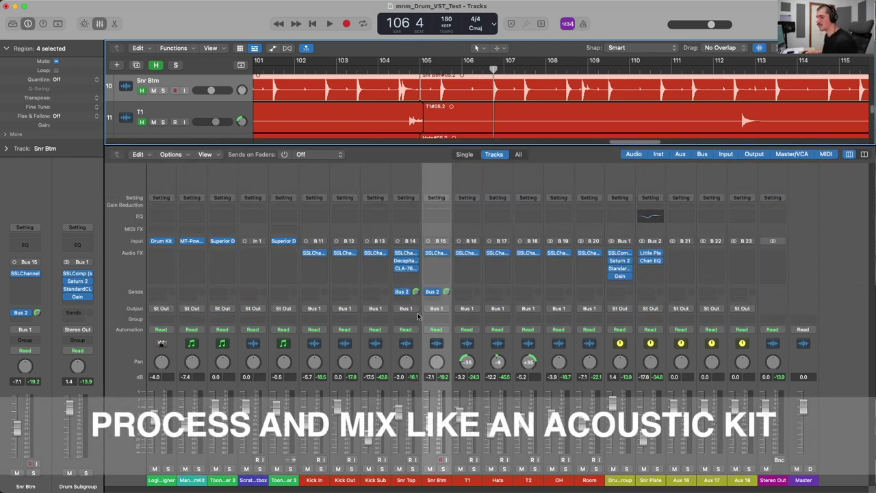
left_click(326, 351)
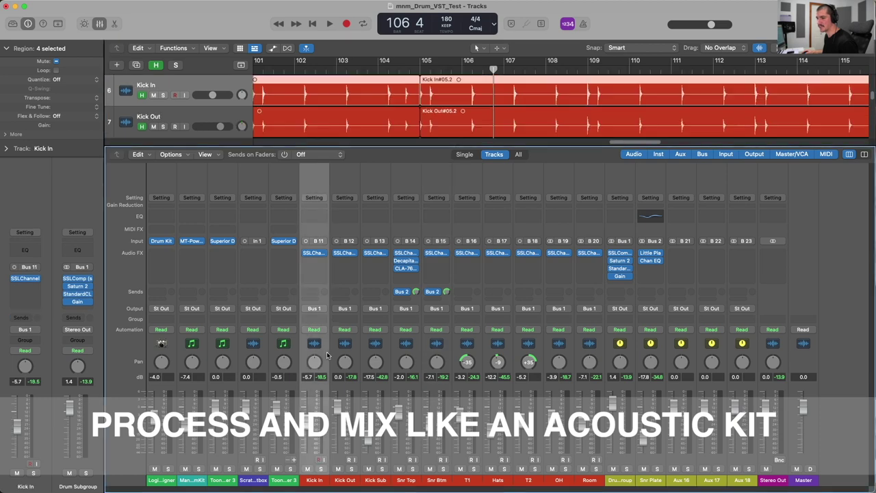
Open the SSLChannel plug-in on Kick In, move its window aside and examine the EQ and compression settings
left_click(313, 255)
left_click_drag(365, 72, 243, 67)
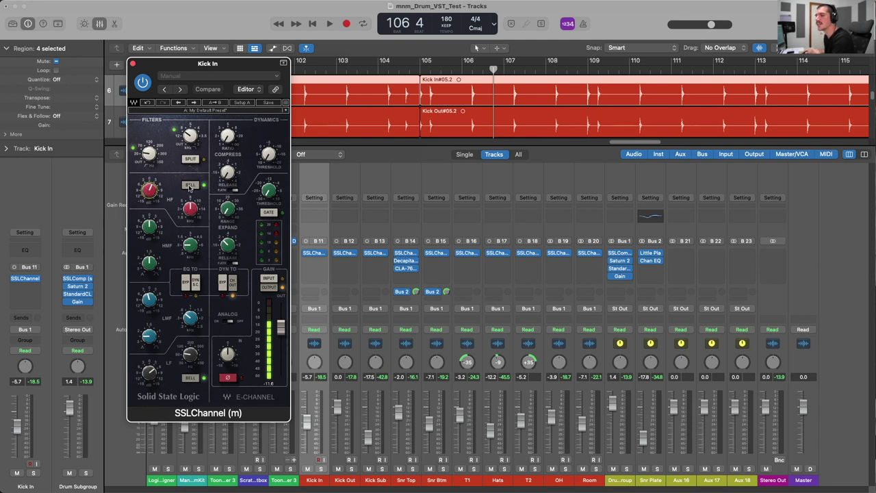
mouse_move(195, 327)
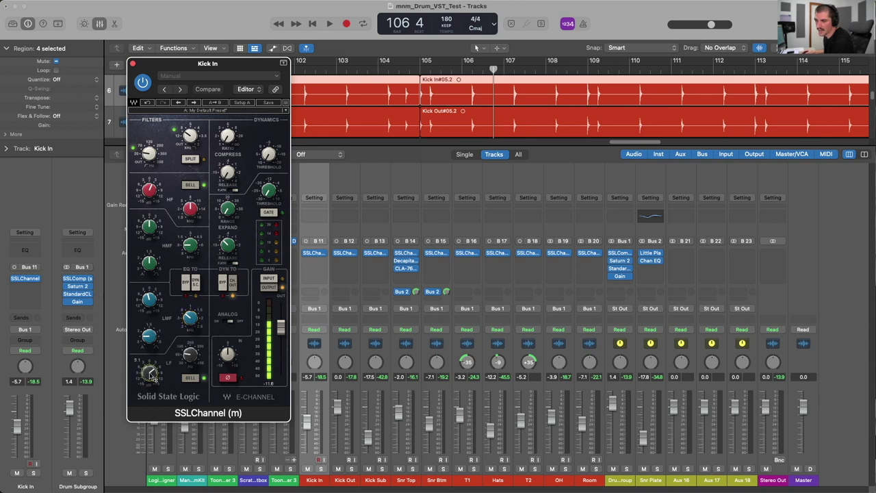
mouse_move(193, 355)
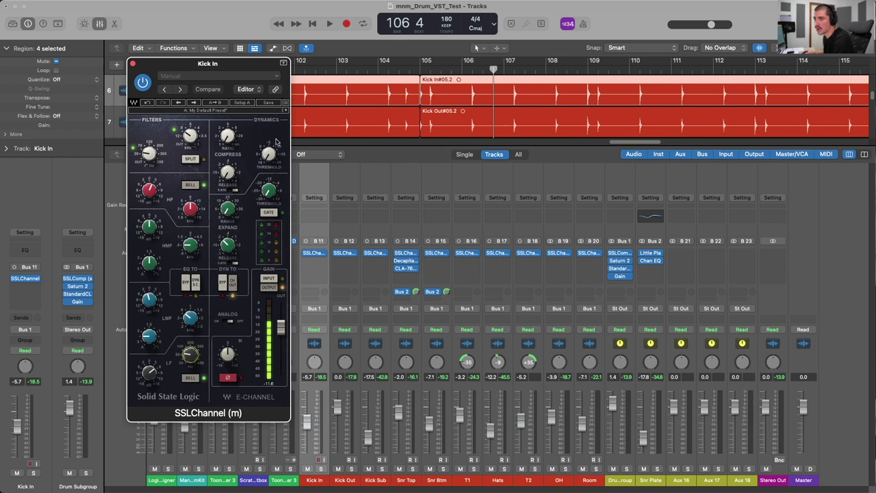
left_click(343, 251)
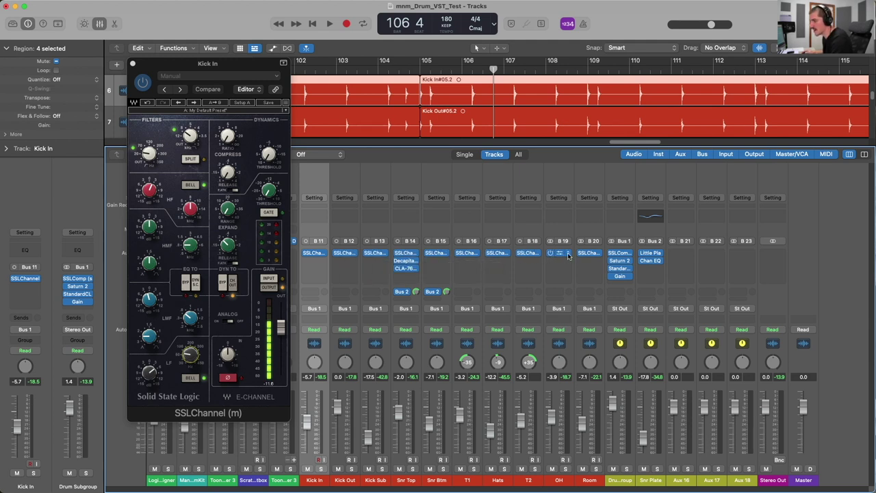
Open the Decapitator and CLA-76 plug-ins on the Snr Top channel and arrange their windows side by side for inspection
left_click(419, 355)
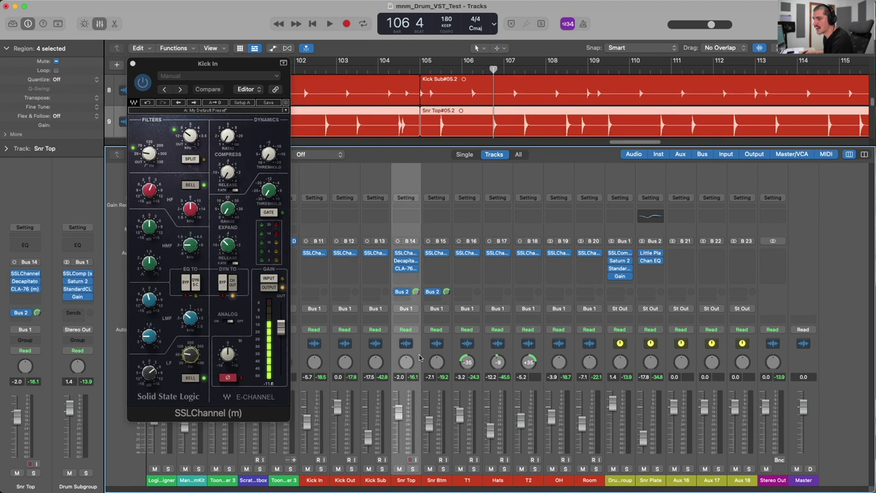
left_click(409, 263)
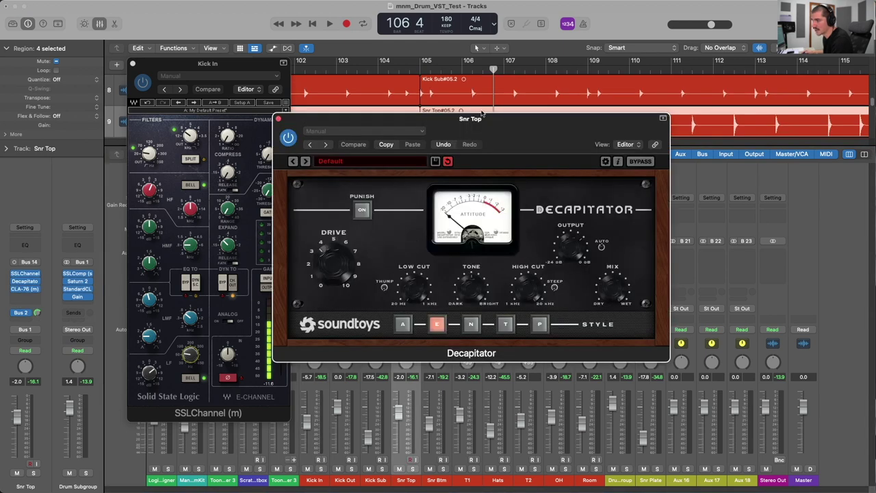
left_click_drag(487, 130, 246, 19)
left_click(407, 271)
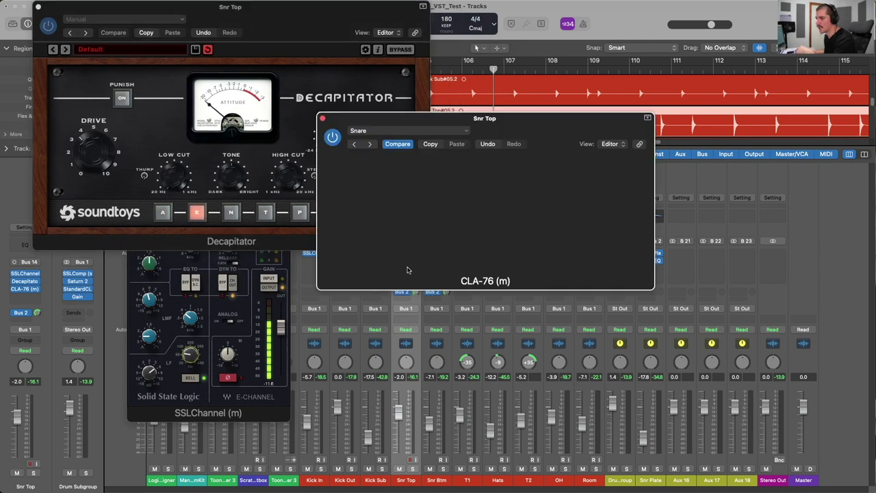
left_click_drag(496, 126, 643, 98)
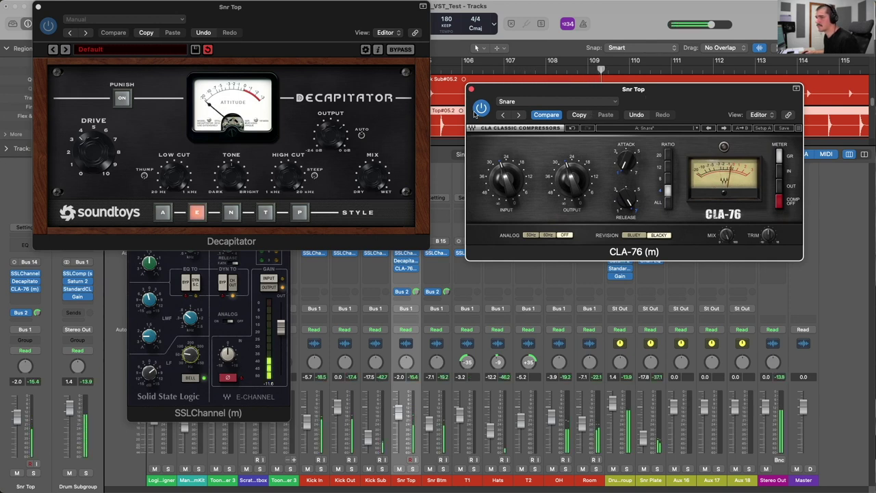
Close the CLA-76, Decapitator and SSLChannel plug-in windows
left_click(471, 89)
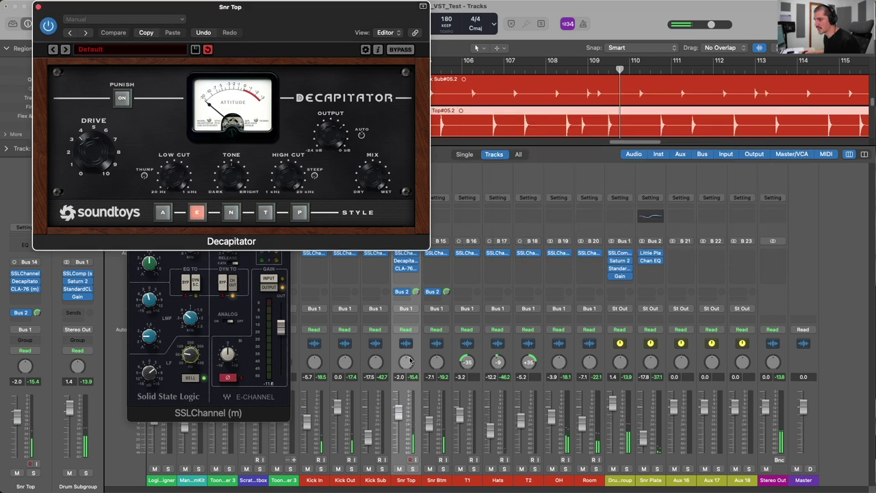
left_click(39, 8)
left_click(135, 64)
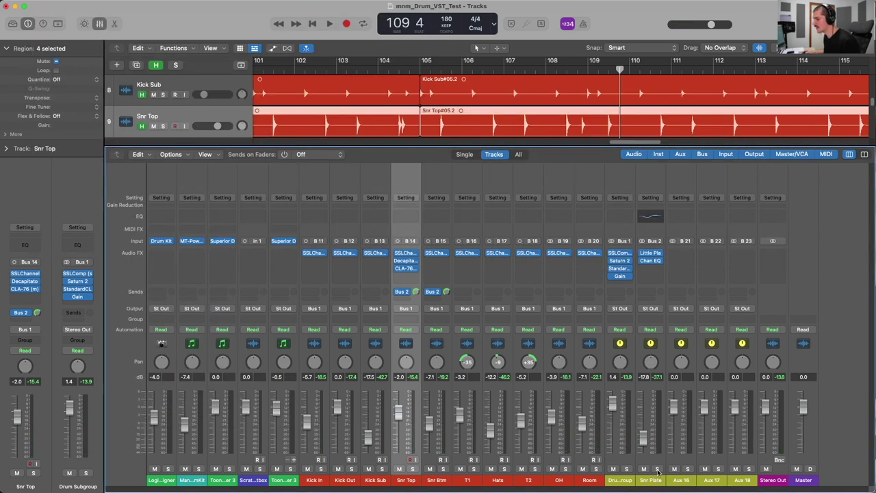
Cycle bars 105 to 114 and set the Snr Plate fader to -15.4 dB while the drums play
left_click_drag(421, 66, 794, 66)
key("space")
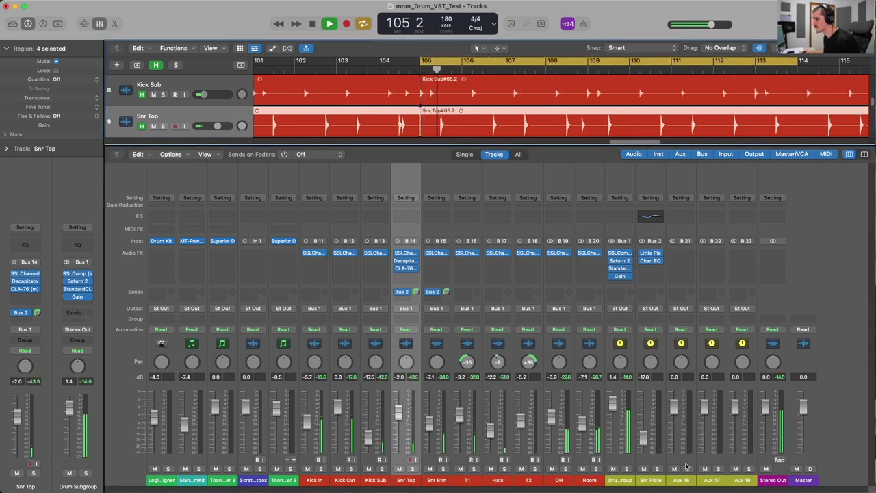
left_click_drag(643, 411, 643, 436)
key("space")
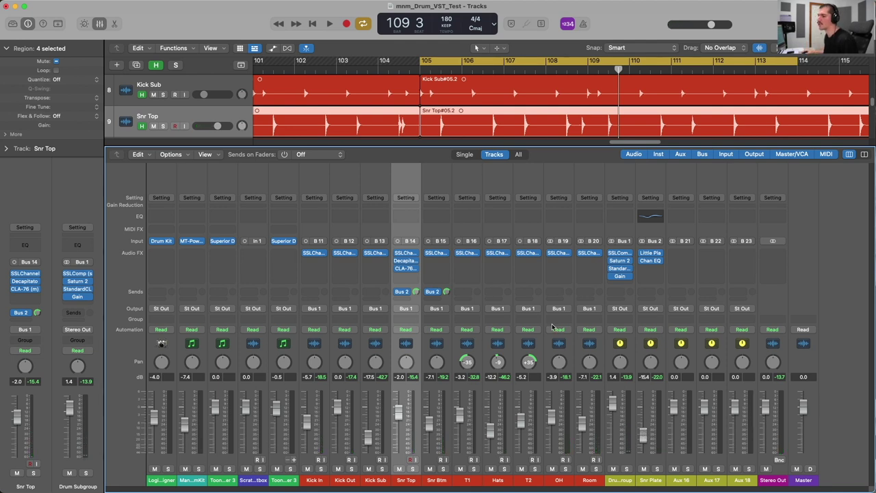
Select all drum channels from Kick In to Room, followed by the Drum Subgroup channel they feed
key("Down")
left_click(623, 353)
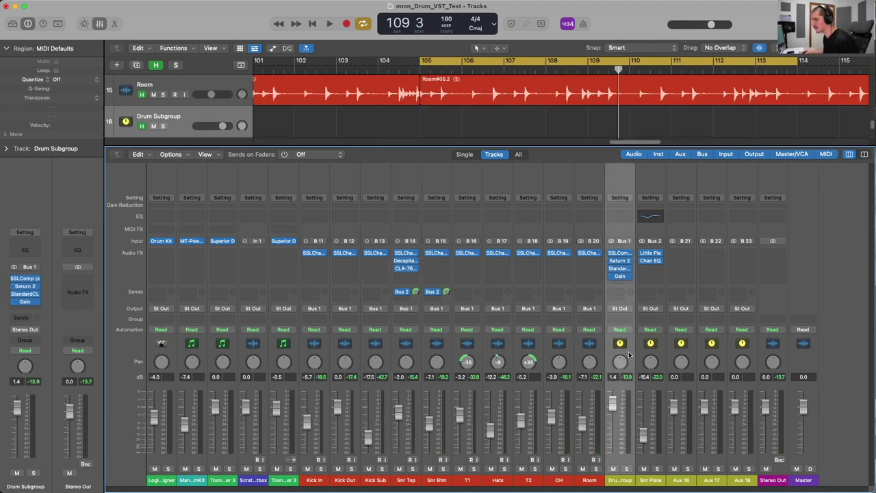
left_click(596, 353)
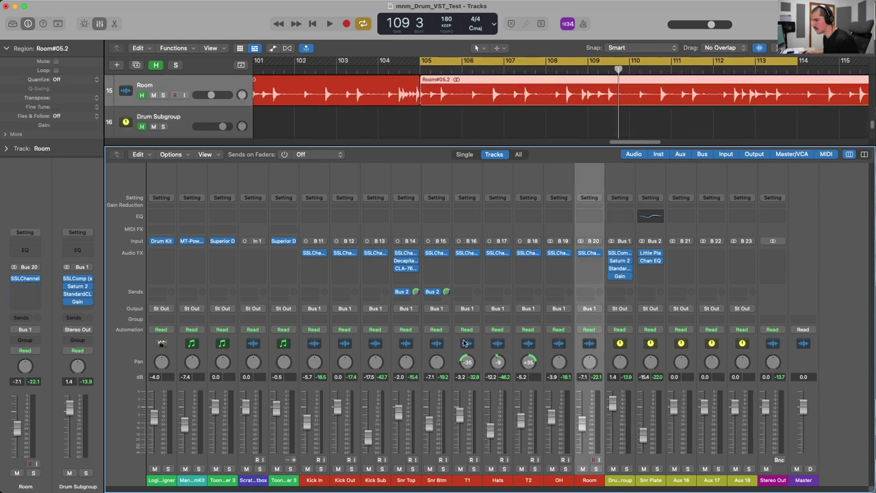
left_click(322, 352, "shift")
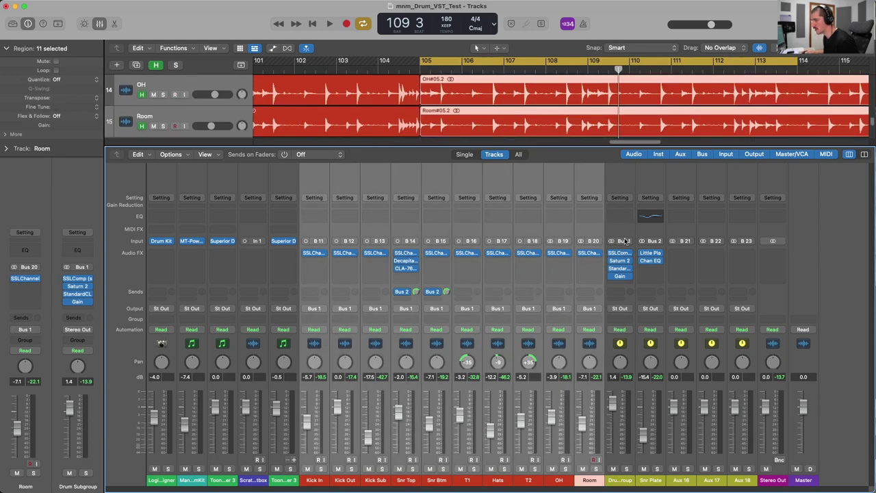
left_click(617, 230)
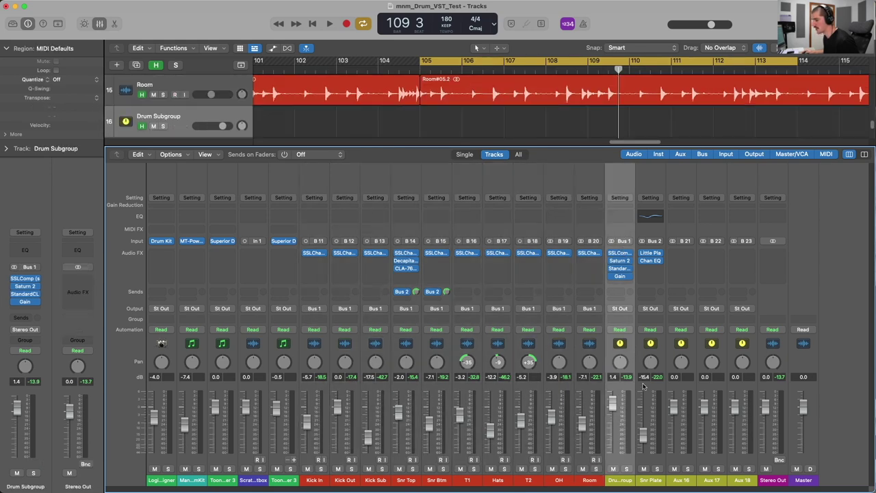
Open the SSLComp, Saturn 2 and StandardCLIP plug-ins on the Drum Subgroup and bypass its Gain plug-in
left_click(619, 253)
left_click_drag(360, 125, 316, 118)
left_click(619, 260)
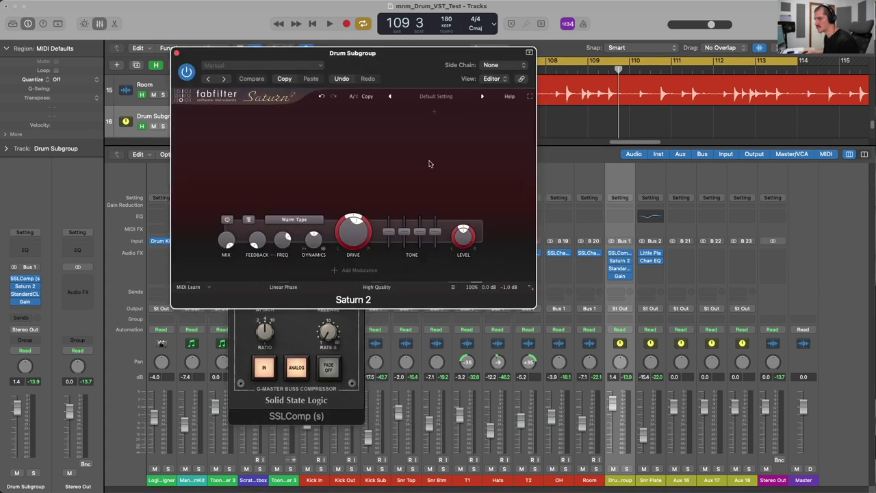
left_click(614, 267)
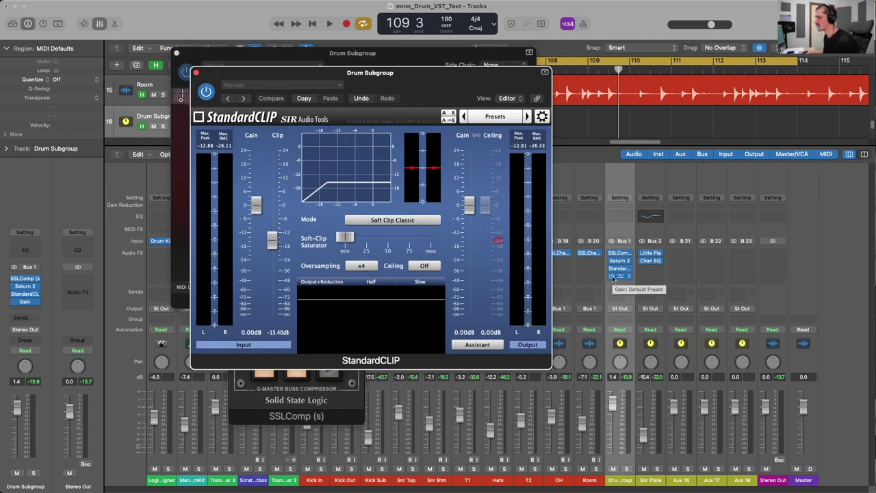
left_click_drag(614, 277, 616, 255)
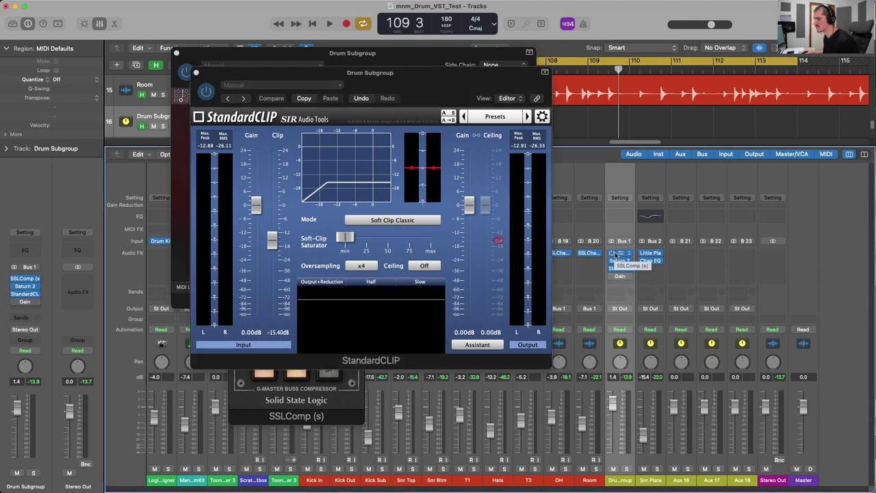
left_click_drag(614, 253, 615, 255)
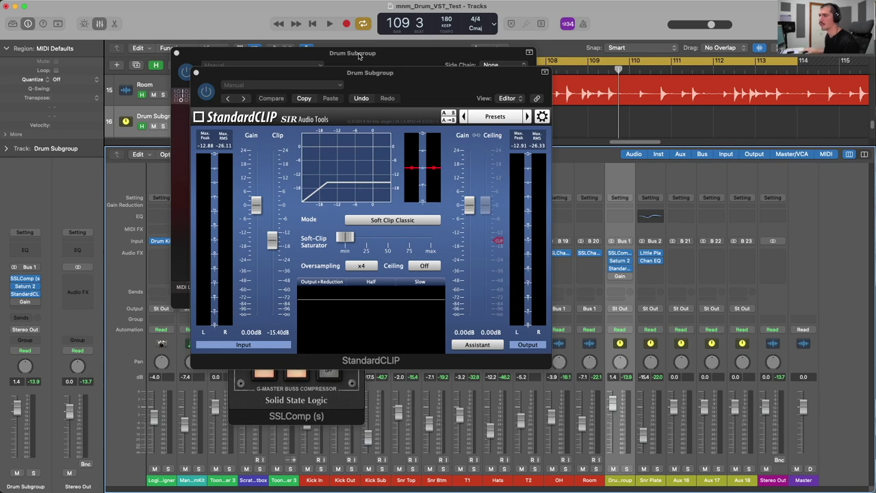
Arrange the SSLComp, Saturn 2 and StandardCLIP windows side by side so all their settings can be inspected
left_click_drag(196, 73, 526, 31)
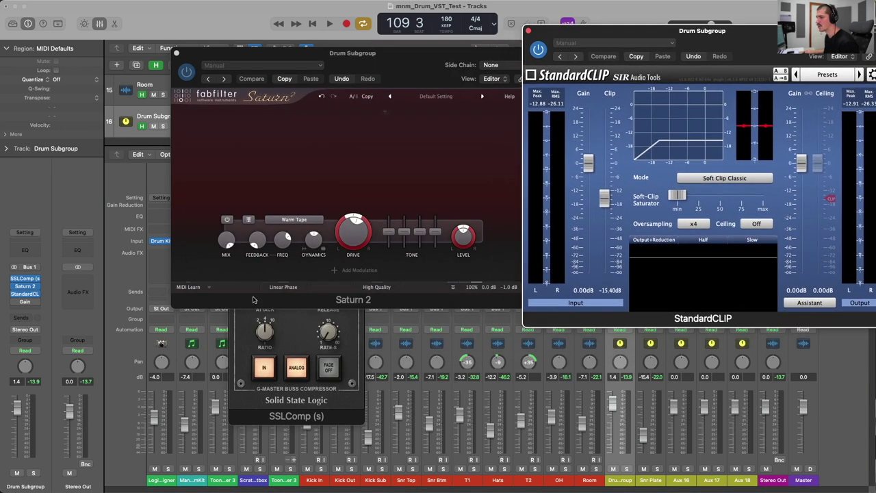
left_click(287, 322)
left_click_drag(284, 107, 84, 47)
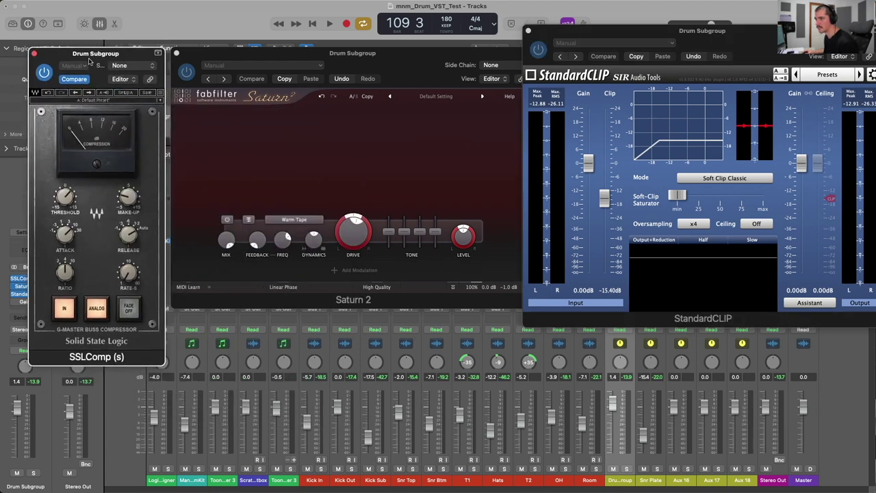
Play the cycled drums and bypass SSLComp, Saturn 2 and StandardCLIP on the Drum Subgroup to hear the unprocessed sound
key("space")
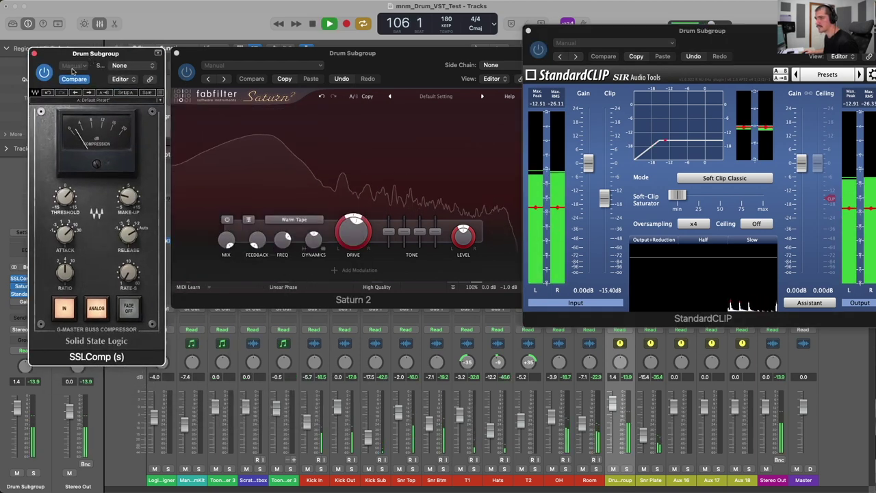
left_click(44, 74)
left_click(254, 73)
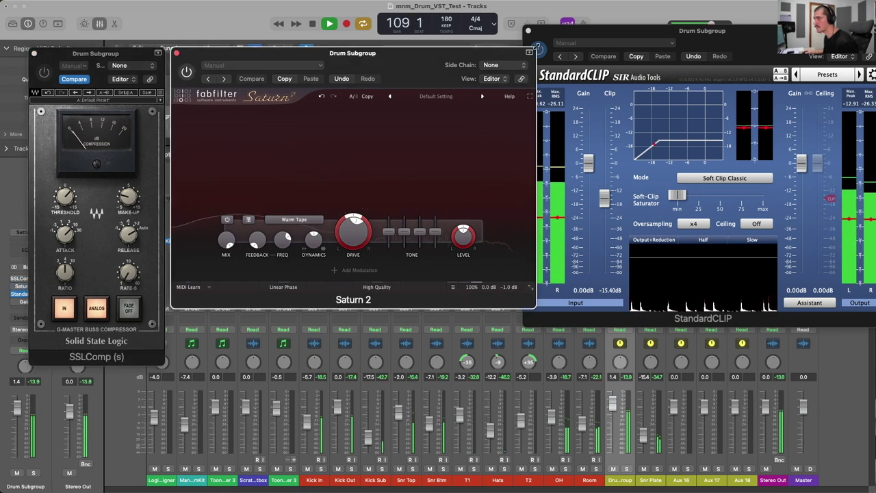
left_click(539, 49)
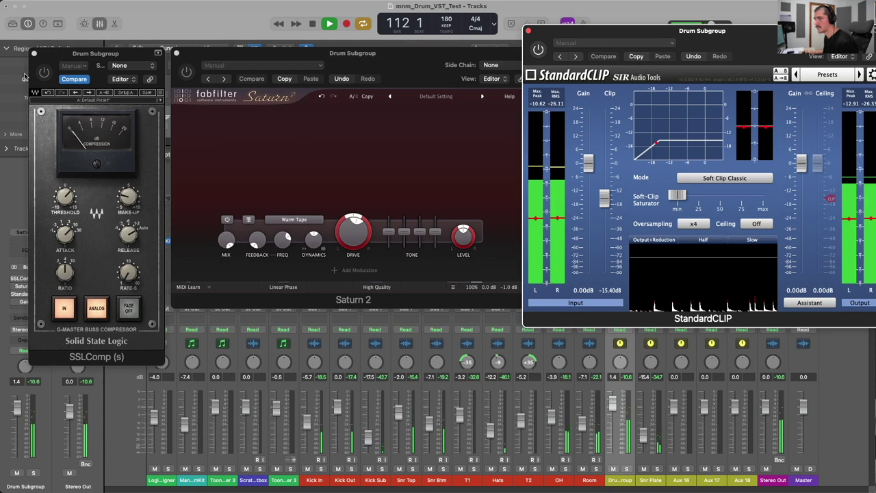
Re-enable SSLComp, Saturn 2 and StandardCLIP for comparison, stop playback and hide the plug-in windows
left_click(68, 72)
left_click(188, 76)
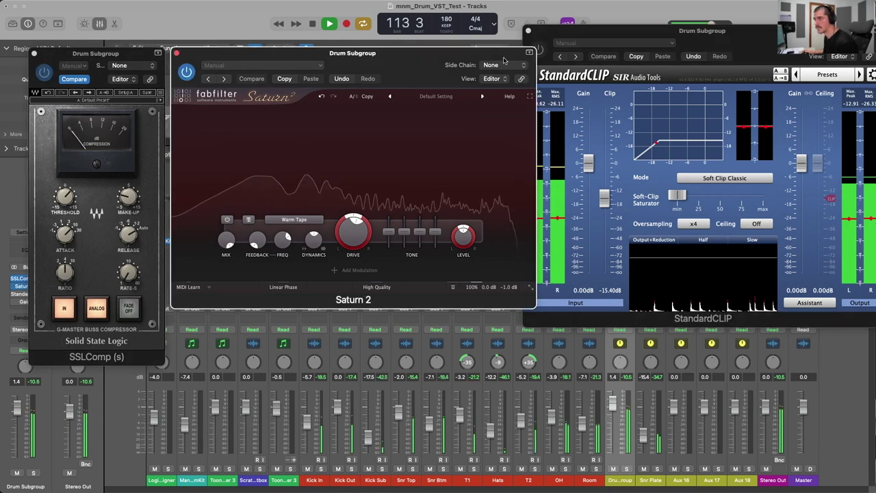
left_click(538, 50)
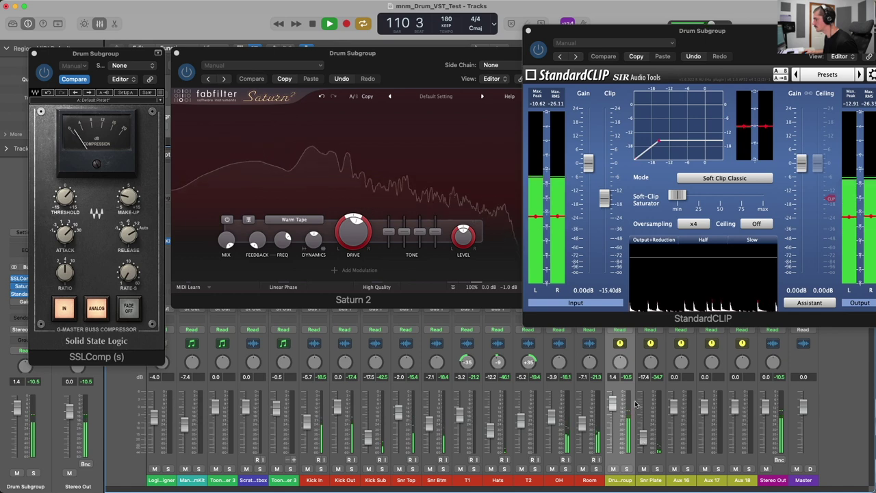
key("space")
key("v")
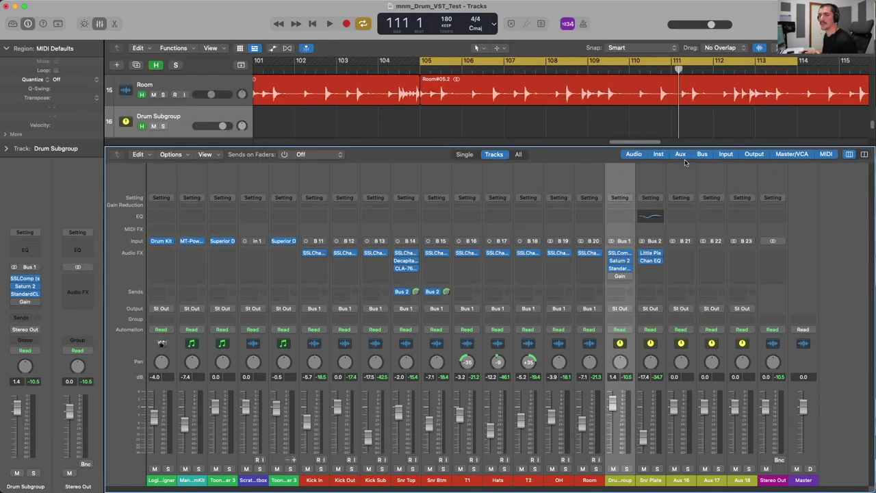